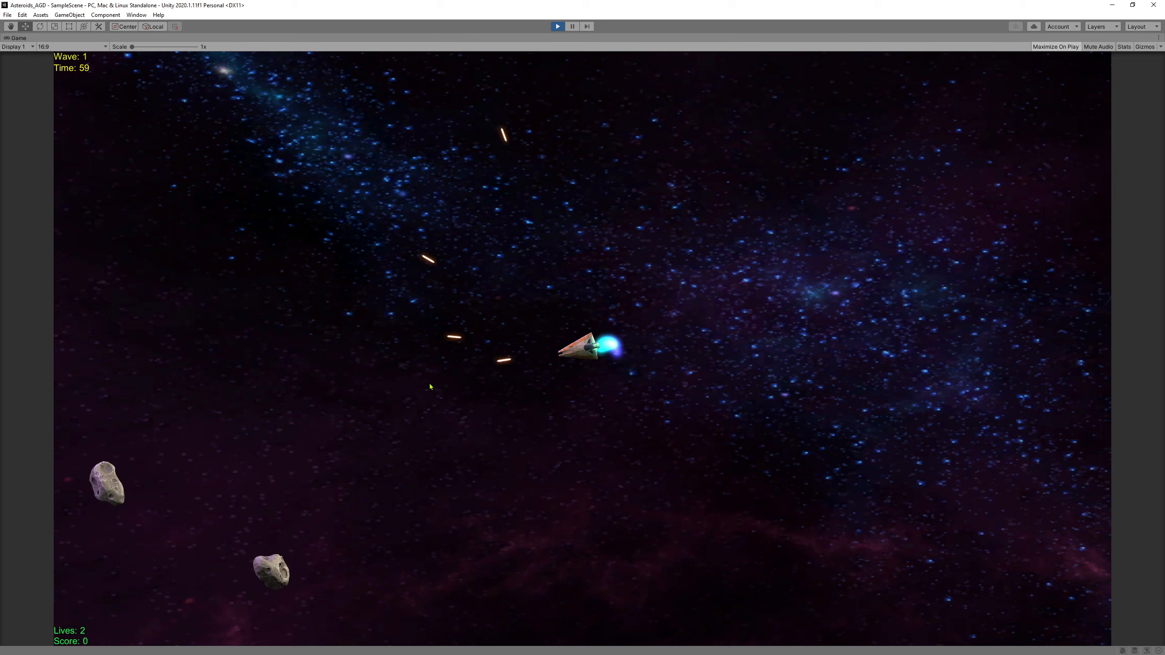
Playtest wave 1 by flying the ship, firing lasers at the asteroids and triggering the rapid fire skill
{"action": "left_click", "coordinate": [340, 348]}
{"action": "left_click", "coordinate": [324, 343]}
{"action": "left_click", "coordinate": [315, 342]}
{"action": "left_click", "coordinate": [335, 381]}
{"action": "key", "text": "w"}
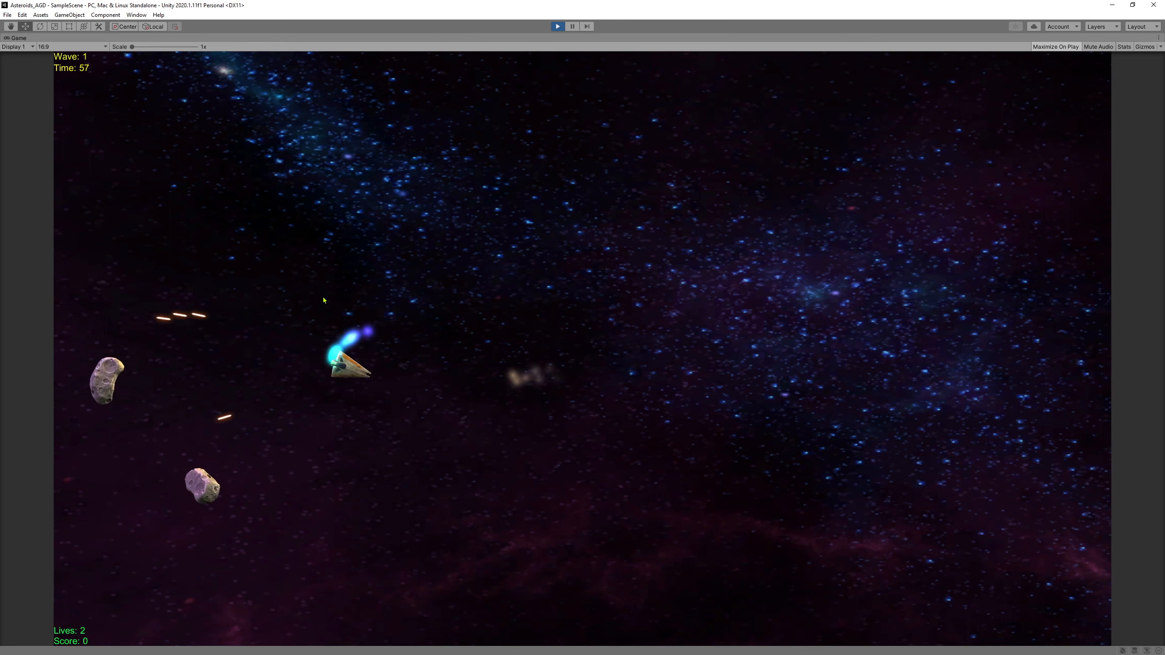
{"action": "key", "text": "q"}
{"action": "key", "text": "q"}
{"action": "left_click", "coordinate": [289, 324]}
{"action": "left_click", "coordinate": [308, 320]}
{"action": "left_click", "coordinate": [331, 314]}
{"action": "left_click", "coordinate": [333, 317]}
{"action": "left_click", "coordinate": [331, 323]}
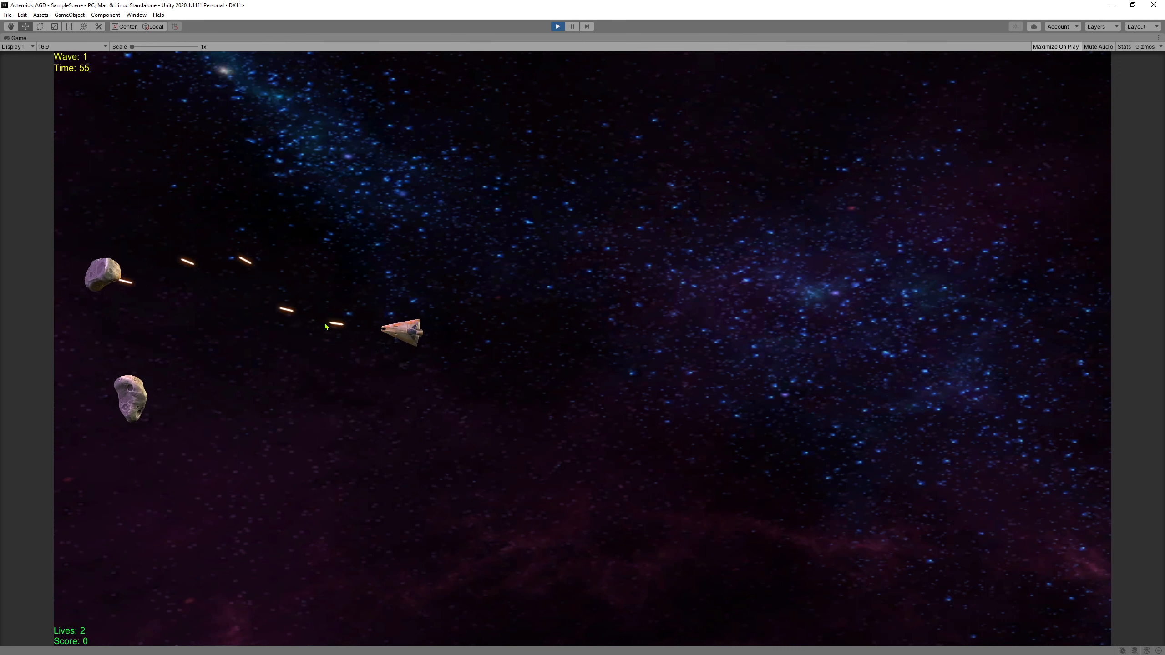
{"action": "key", "text": "e"}
{"action": "left_click_drag", "start_coordinate": [316, 303], "coordinate": [200, 259]}
{"action": "key", "text": "w"}
{"action": "key", "text": "w"}
{"action": "key", "text": "q"}
{"action": "key", "text": "q"}
{"action": "key", "text": "q"}
{"action": "key", "text": "q"}
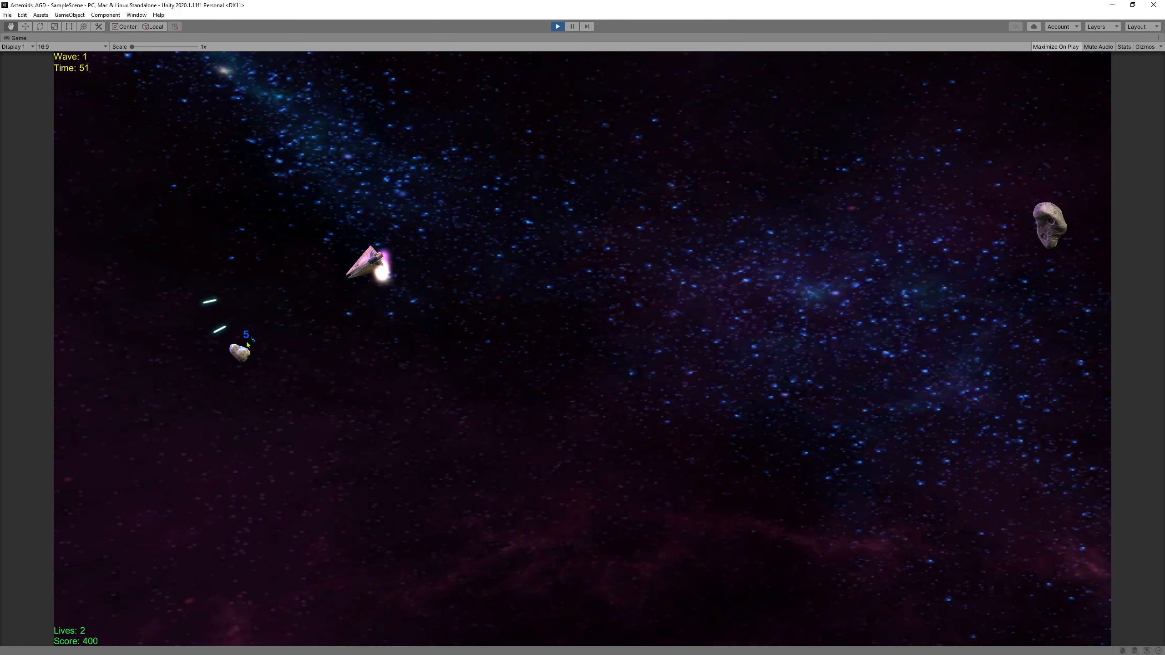
Shoot the remaining wave 1 asteroids using the rapid fire skill, and stop the playtest once wave 2 starts
{"action": "left_click_drag", "start_coordinate": [337, 394], "coordinate": [715, 436]}
{"action": "key", "text": "w"}
{"action": "key", "text": "w"}
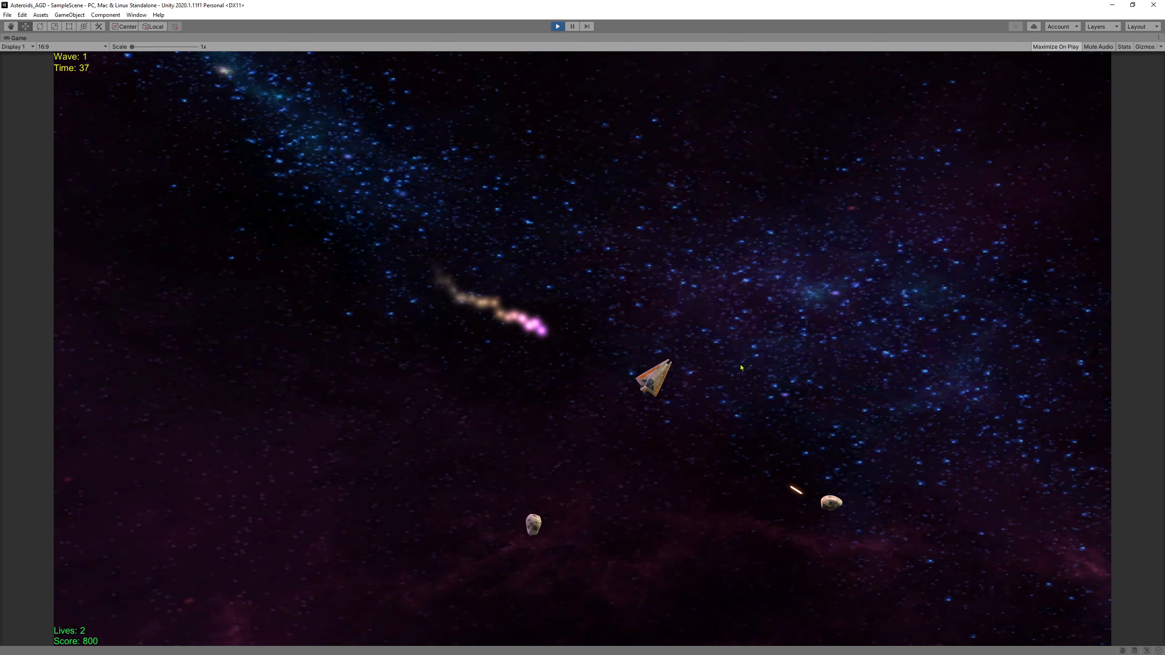
{"action": "key", "text": "q"}
{"action": "left_click_drag", "start_coordinate": [664, 344], "coordinate": [630, 314]}
{"action": "key", "text": "w"}
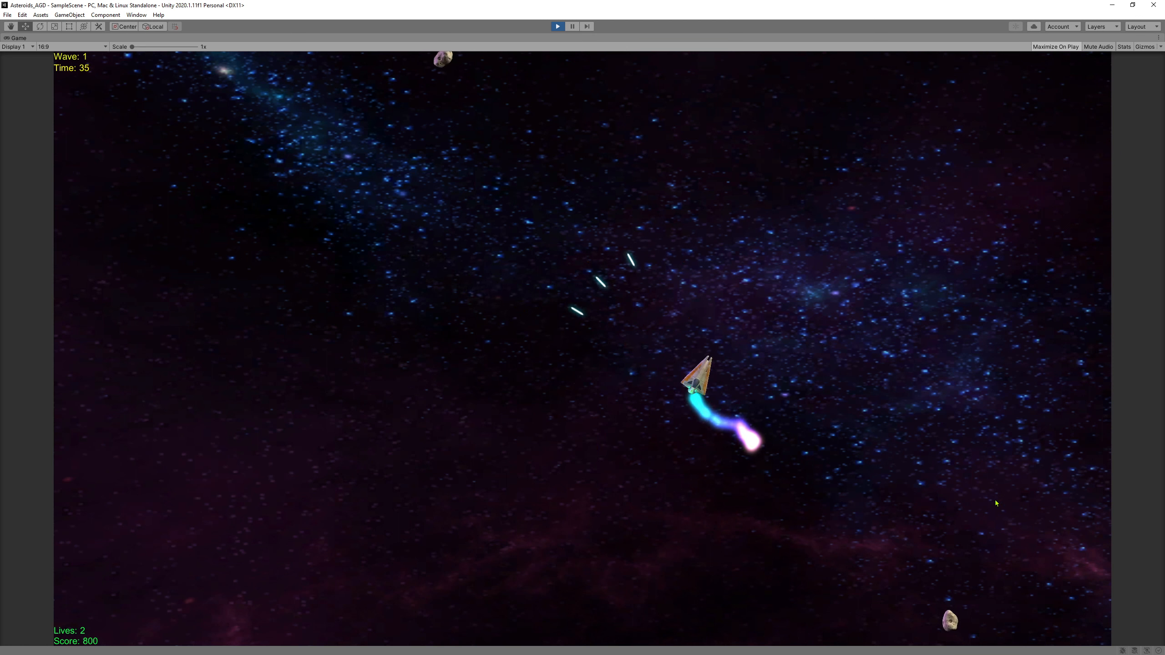
{"action": "key", "text": "q"}
{"action": "left_click_drag", "start_coordinate": [629, 380], "coordinate": [373, 360]}
{"action": "key", "text": "w"}
{"action": "key", "text": "w"}
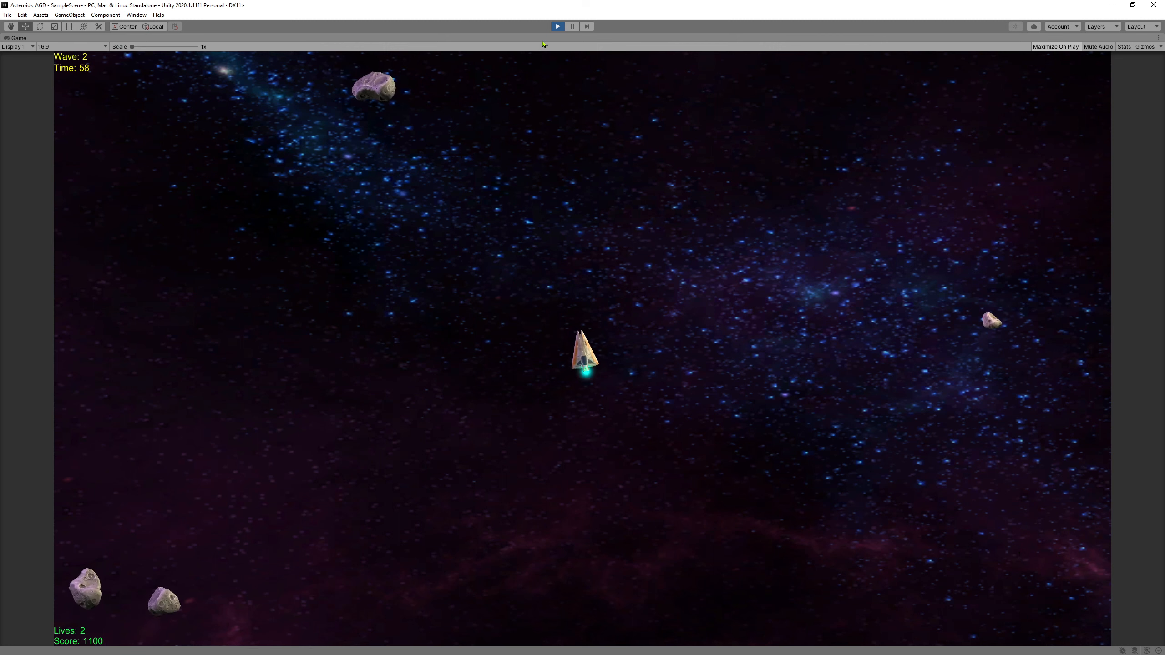
{"action": "key", "text": "ctrl+p"}
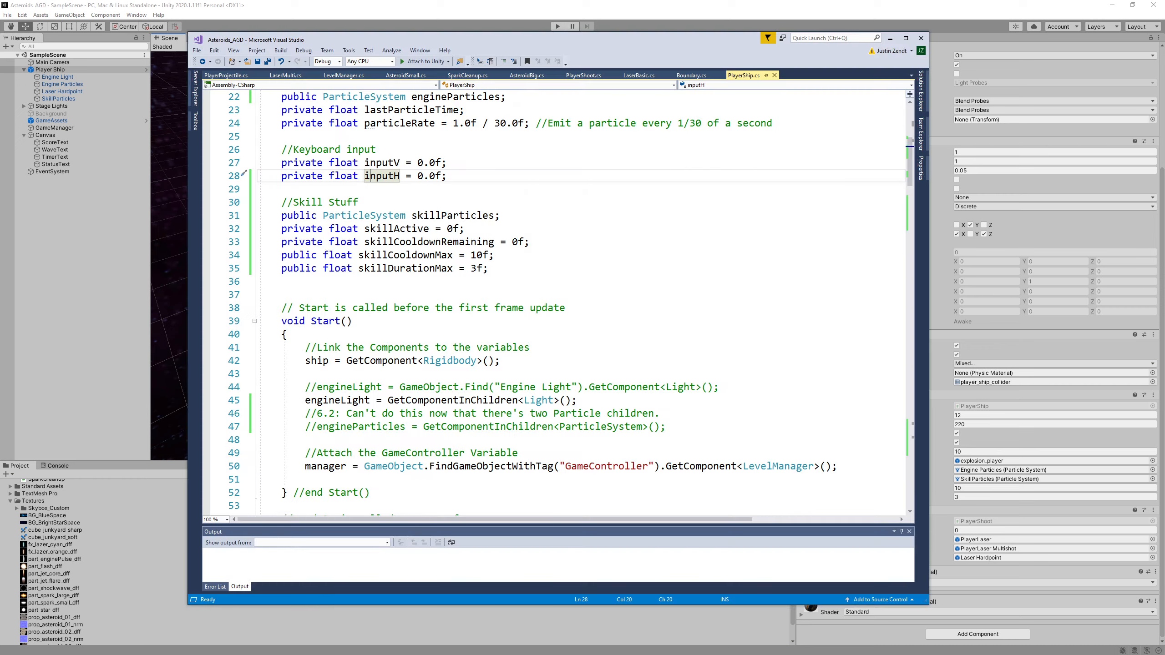
Review the skill variable declarations under the Skill Stuff comment in PlayerShip.cs, from skillParticles to skillDurationMax
{"action": "left_click", "coordinate": [410, 254]}
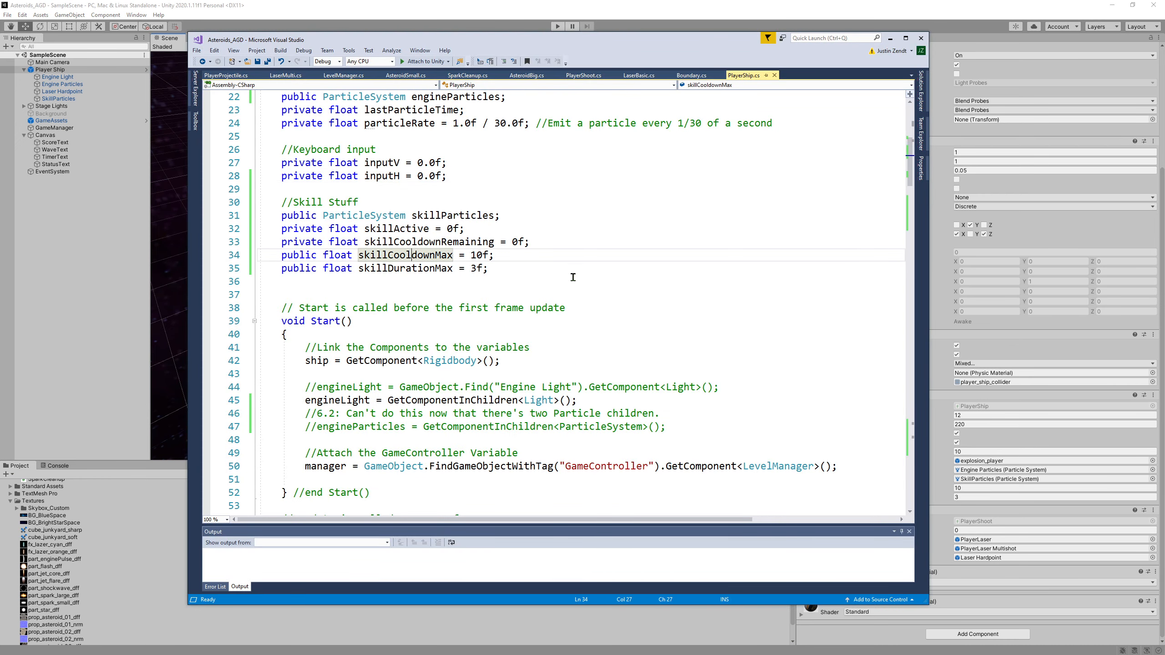
{"action": "left_click", "coordinate": [539, 281]}
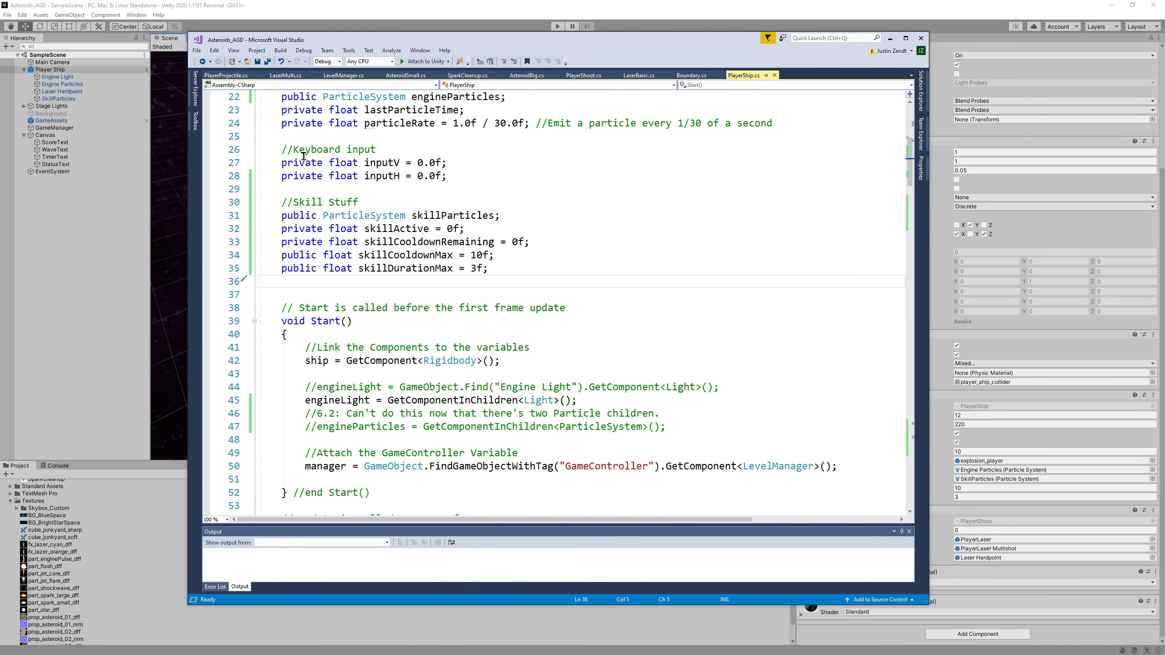
{"action": "left_click_drag", "start_coordinate": [287, 282], "coordinate": [266, 216]}
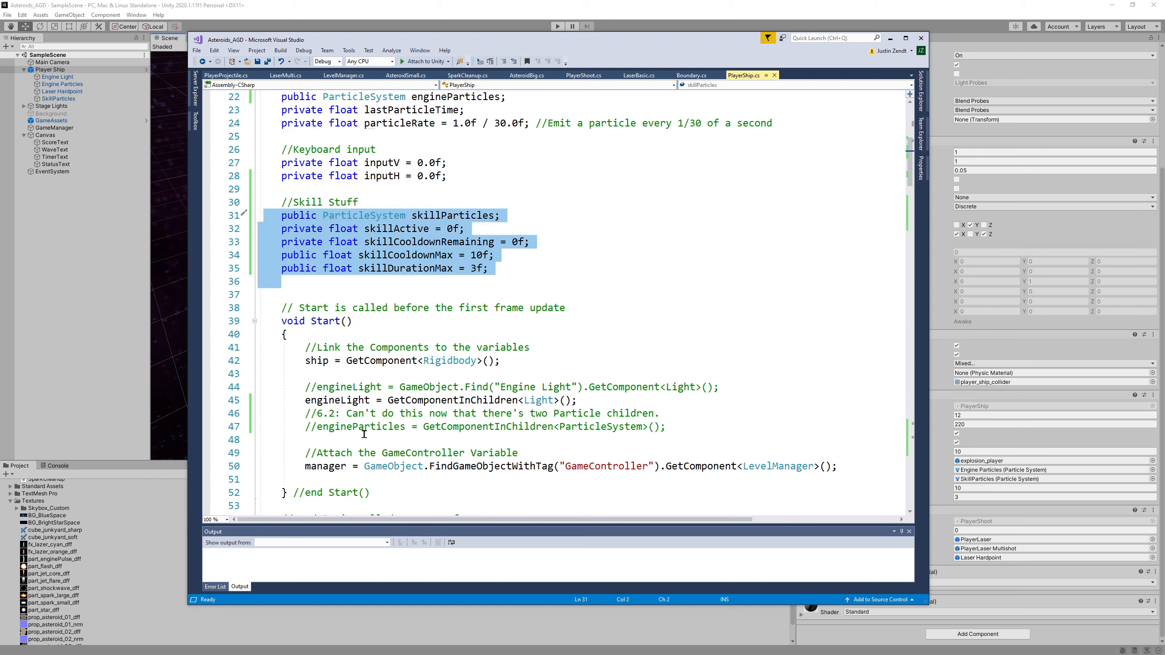
Compare the commented-out engineParticles assignment and the Engine Light lookup in Start() with the public engineParticles declaration
{"action": "left_click_drag", "start_coordinate": [298, 414], "coordinate": [686, 430]}
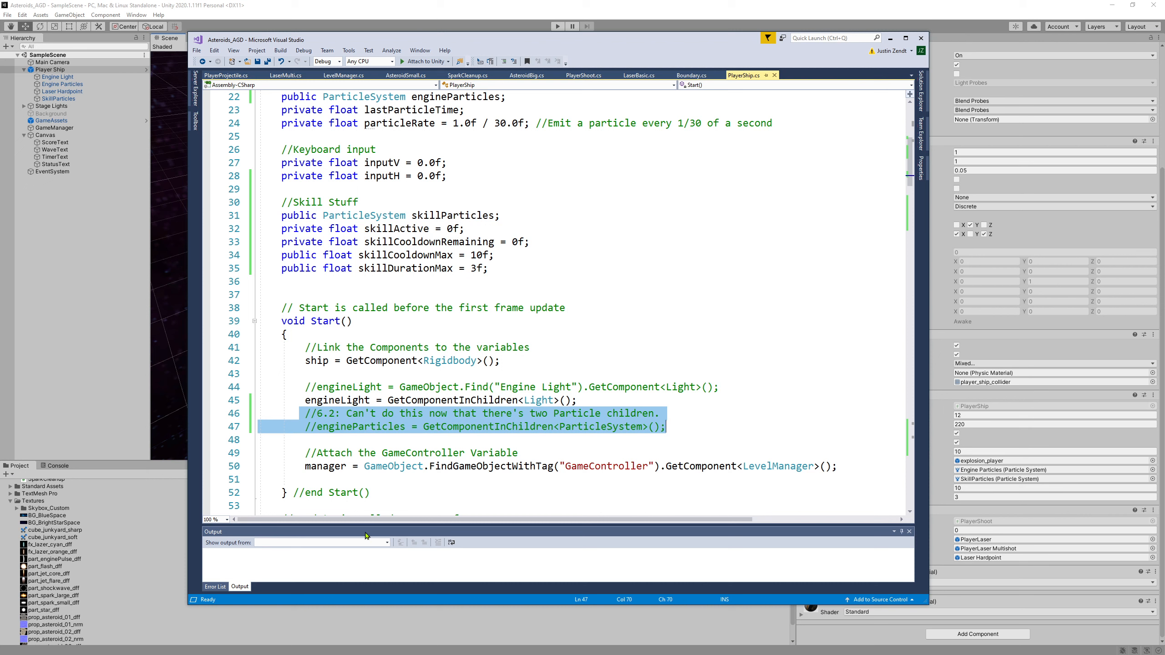
{"action": "left_click", "coordinate": [362, 432]}
{"action": "left_click_drag", "start_coordinate": [317, 426], "coordinate": [664, 429]}
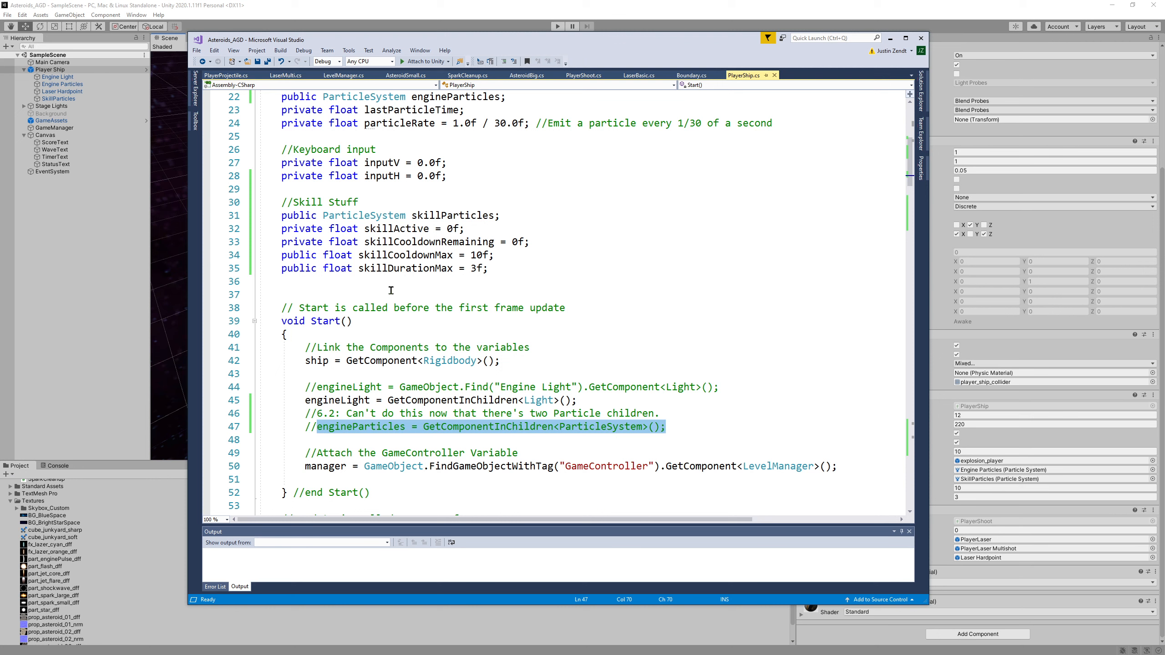
{"action": "scroll", "coordinate": [310, 223], "scroll_direction": "up", "scroll_amount": 3}
{"action": "left_click_drag", "start_coordinate": [277, 215], "coordinate": [327, 216]}
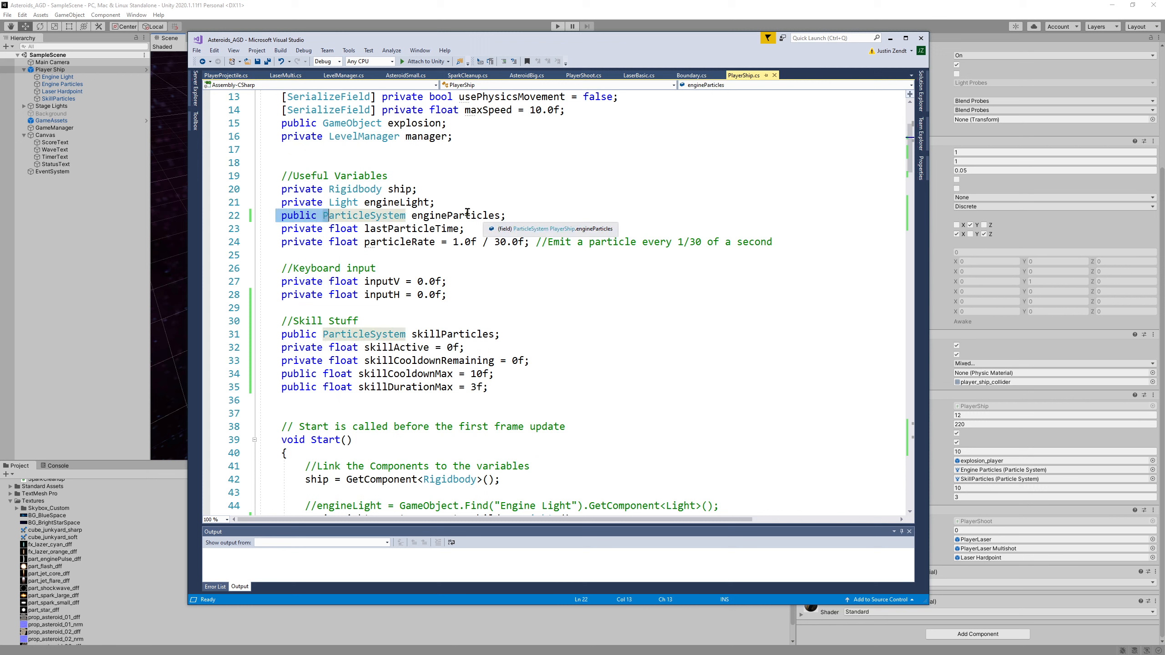
{"action": "scroll", "coordinate": [430, 276], "scroll_direction": "down", "scroll_amount": 3}
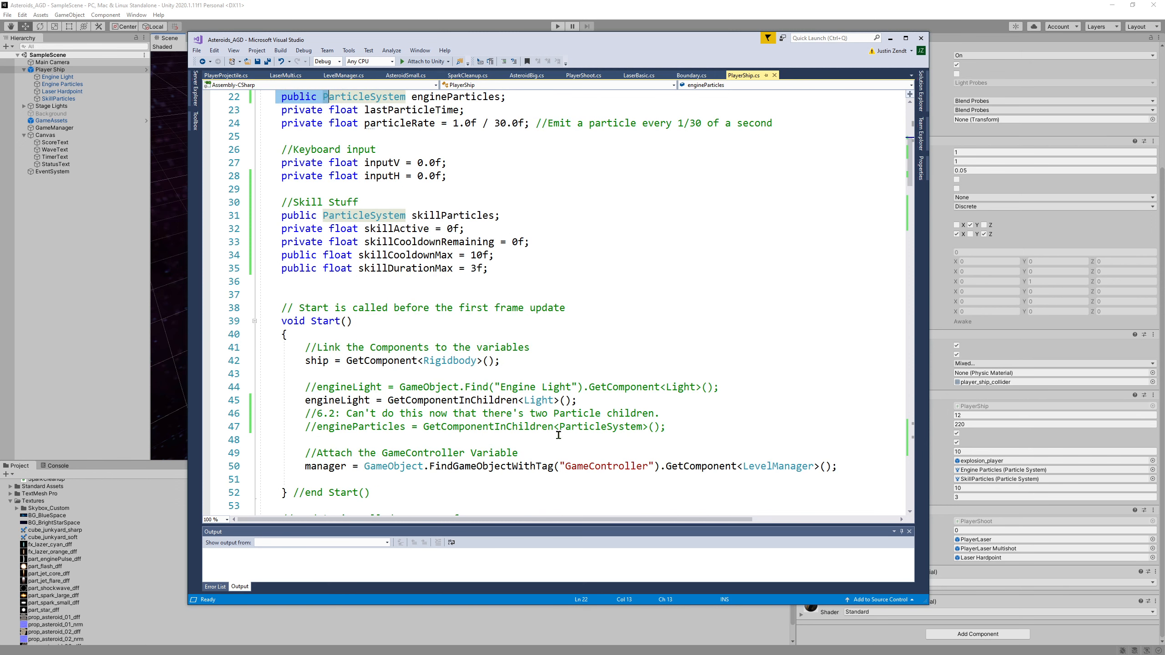
{"action": "left_click_drag", "start_coordinate": [460, 387], "coordinate": [584, 388]}
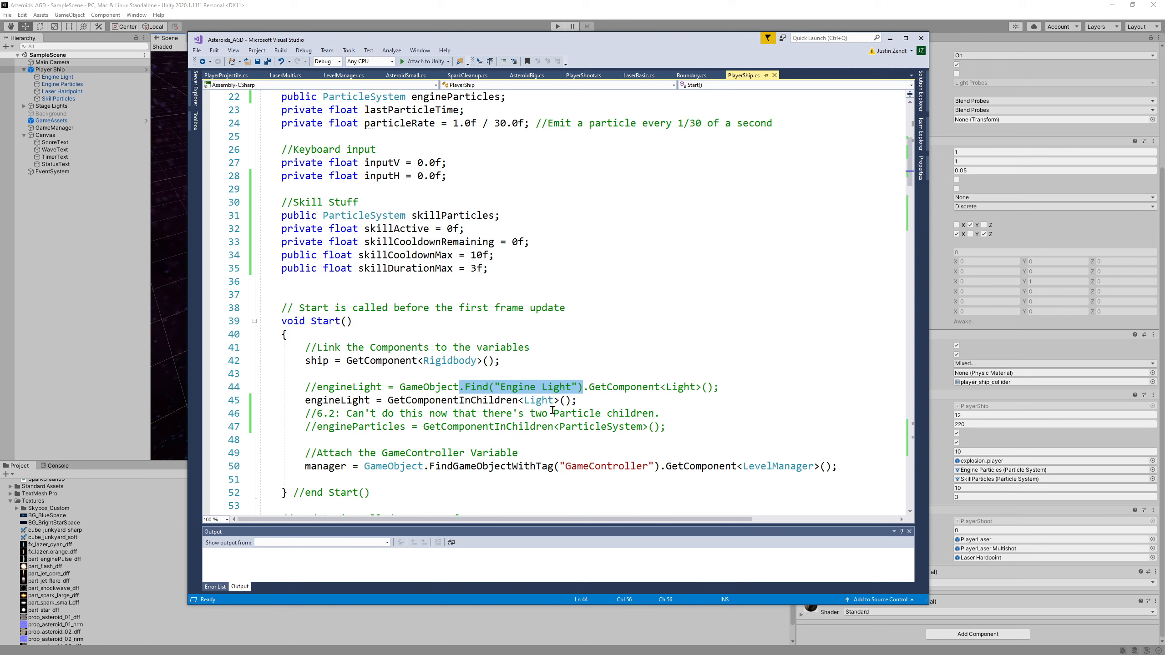
{"action": "scroll", "coordinate": [461, 269], "scroll_direction": "up", "scroll_amount": 3}
{"action": "scroll", "coordinate": [434, 175], "scroll_direction": "up", "scroll_amount": 1}
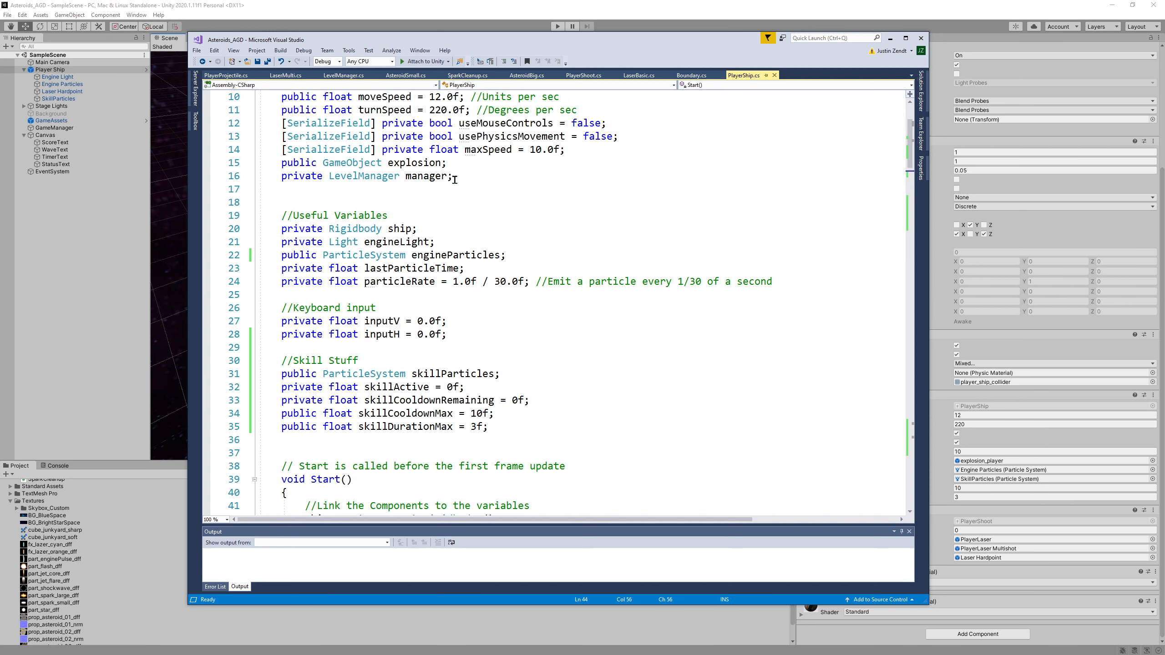
{"action": "left_click_drag", "start_coordinate": [506, 256], "coordinate": [282, 255]}
{"action": "scroll", "coordinate": [473, 344], "scroll_direction": "down", "scroll_amount": 3}
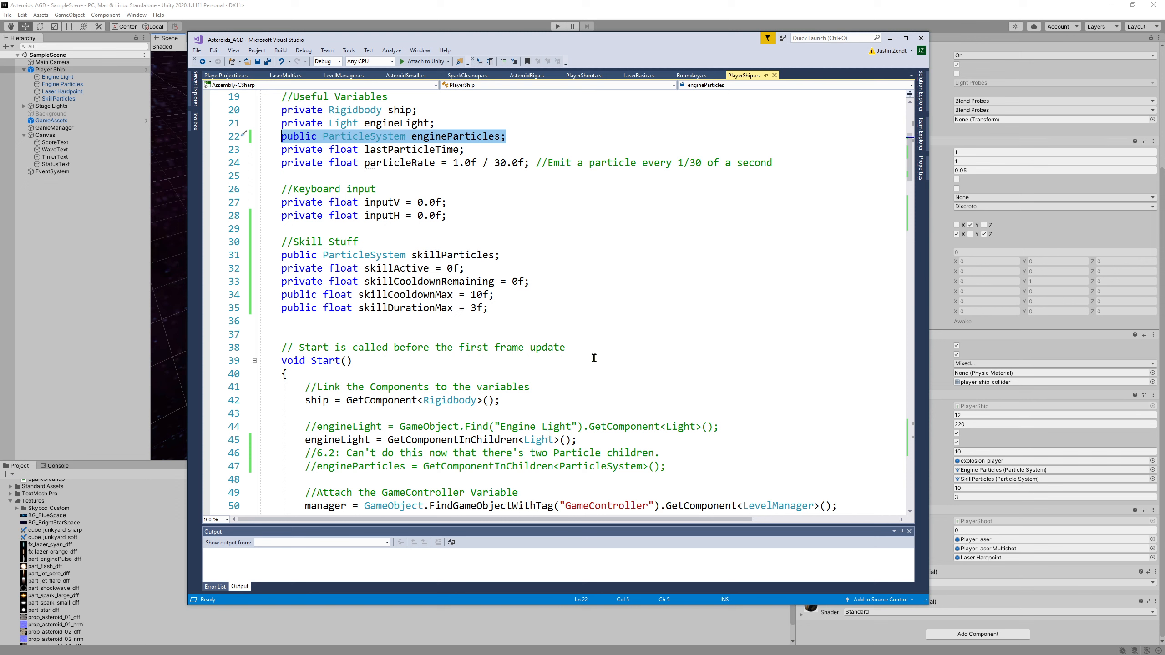
Examine the 6.2 Rapid Fire Buff code in the Update() method of PlayerShip.cs, covering the cooldown timers and skill activation
{"action": "scroll", "coordinate": [592, 330], "scroll_direction": "down", "scroll_amount": 2}
{"action": "scroll", "coordinate": [585, 319], "scroll_direction": "down", "scroll_amount": 7}
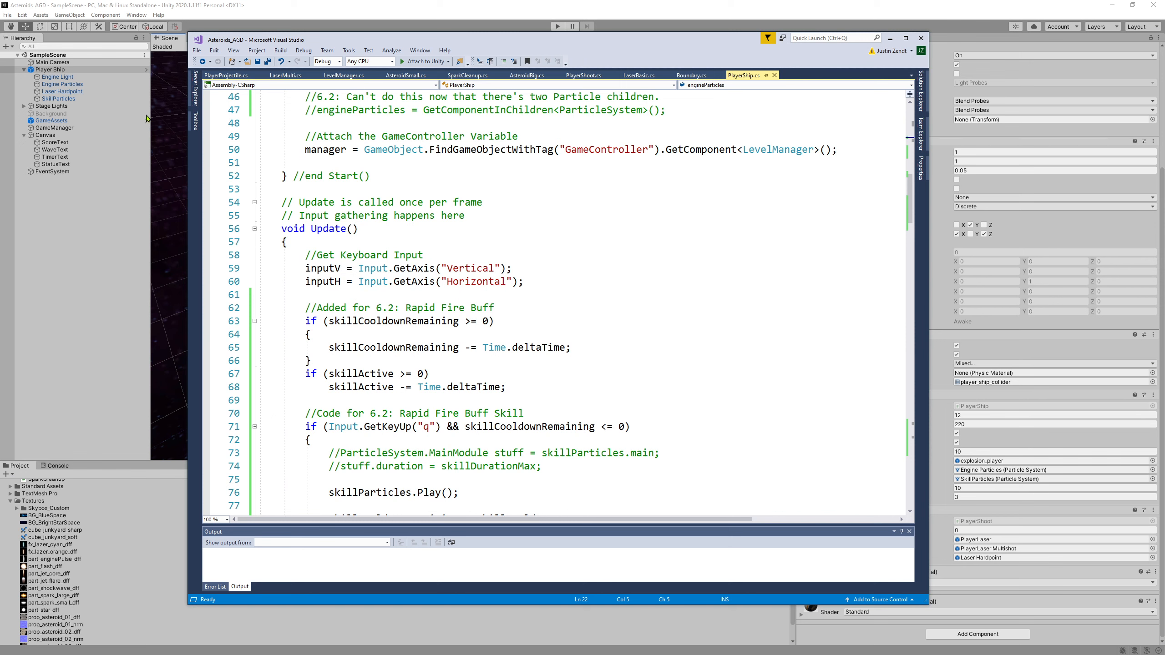
{"action": "scroll", "coordinate": [443, 281], "scroll_direction": "up", "scroll_amount": 15}
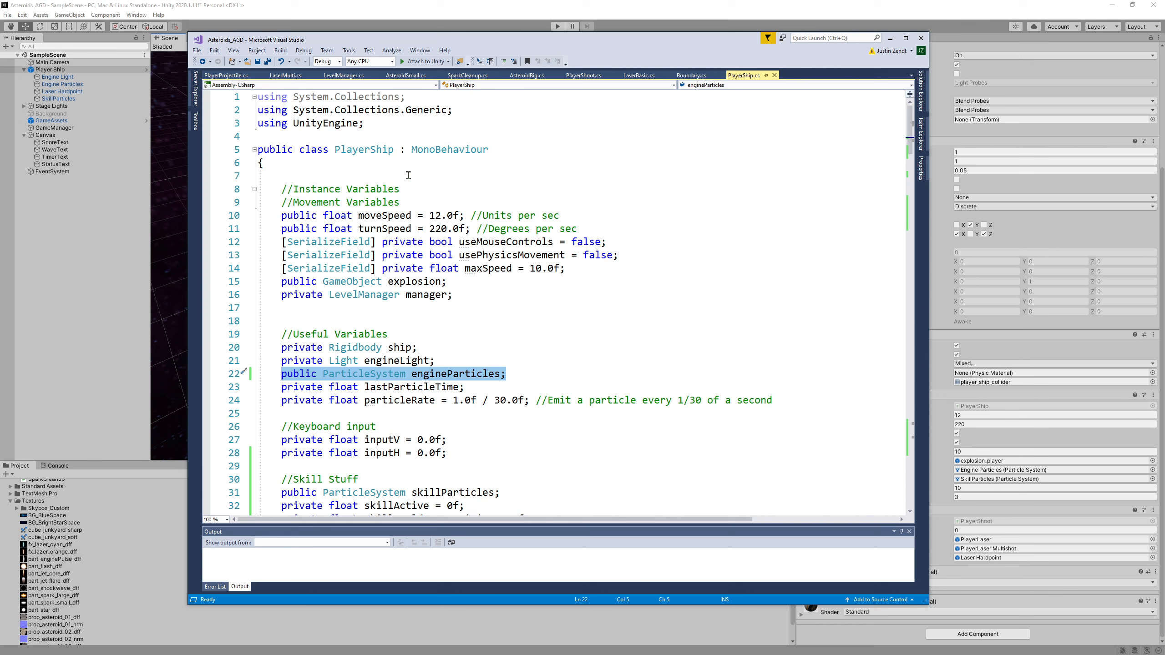
{"action": "scroll", "coordinate": [408, 175], "scroll_direction": "down", "scroll_amount": 1}
{"action": "left_click", "coordinate": [572, 335]}
{"action": "scroll", "coordinate": [639, 404], "scroll_direction": "down", "scroll_amount": 3}
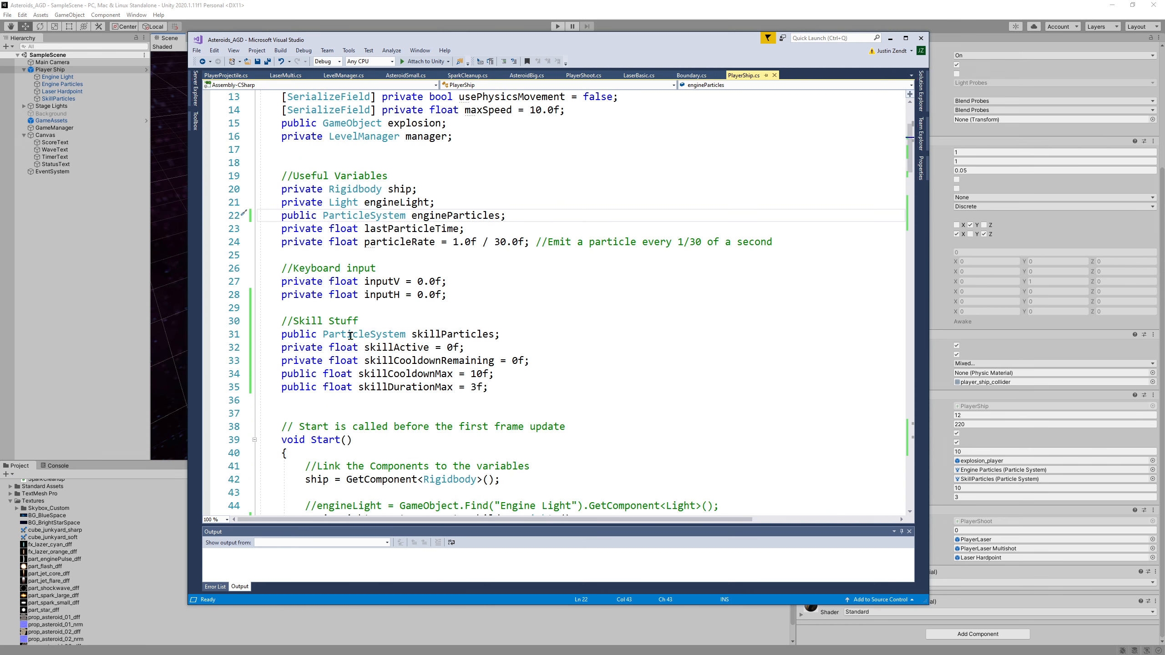
{"action": "scroll", "coordinate": [412, 329], "scroll_direction": "down", "scroll_amount": 14}
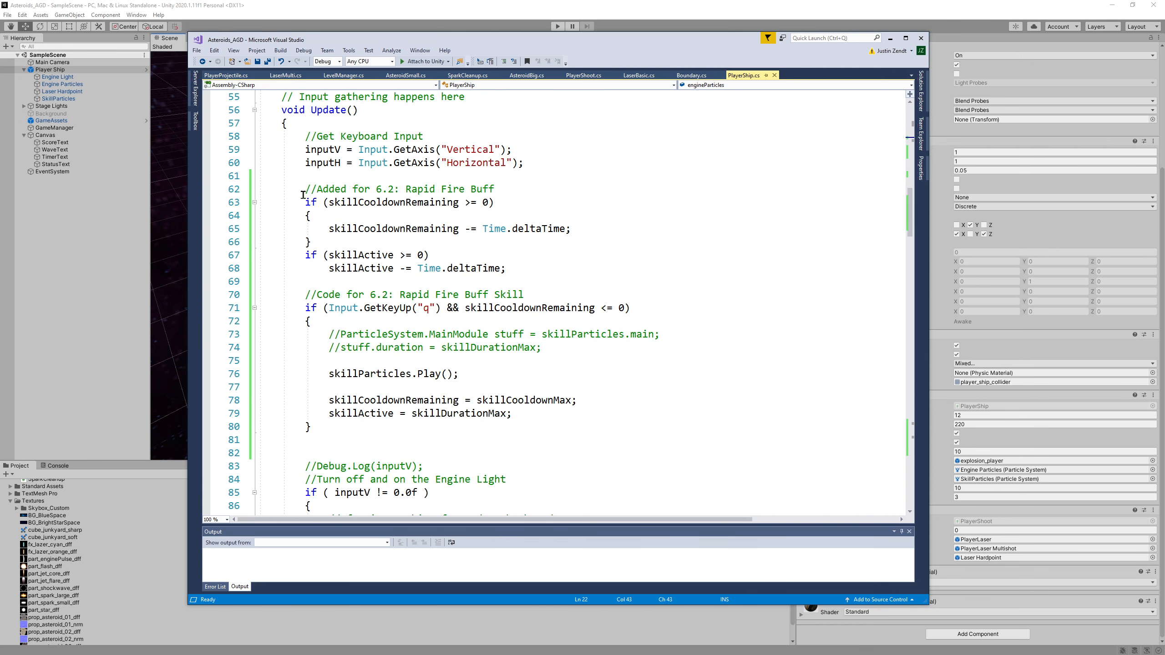
{"action": "left_click_drag", "start_coordinate": [297, 188], "coordinate": [711, 428]}
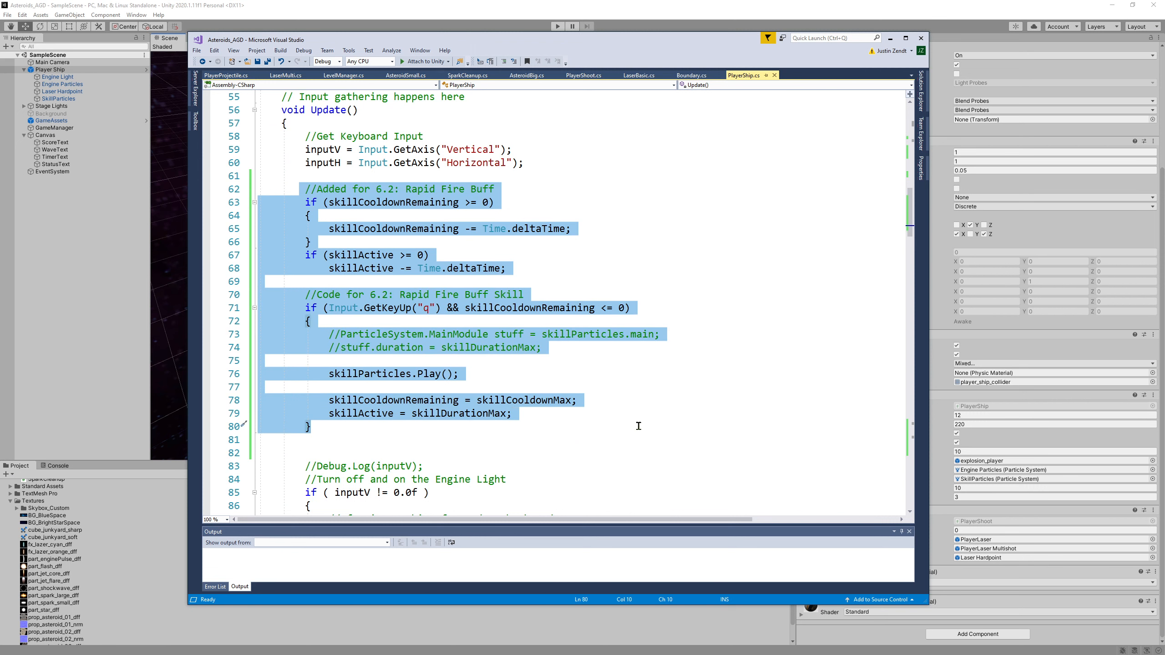
{"action": "left_click", "coordinate": [564, 436]}
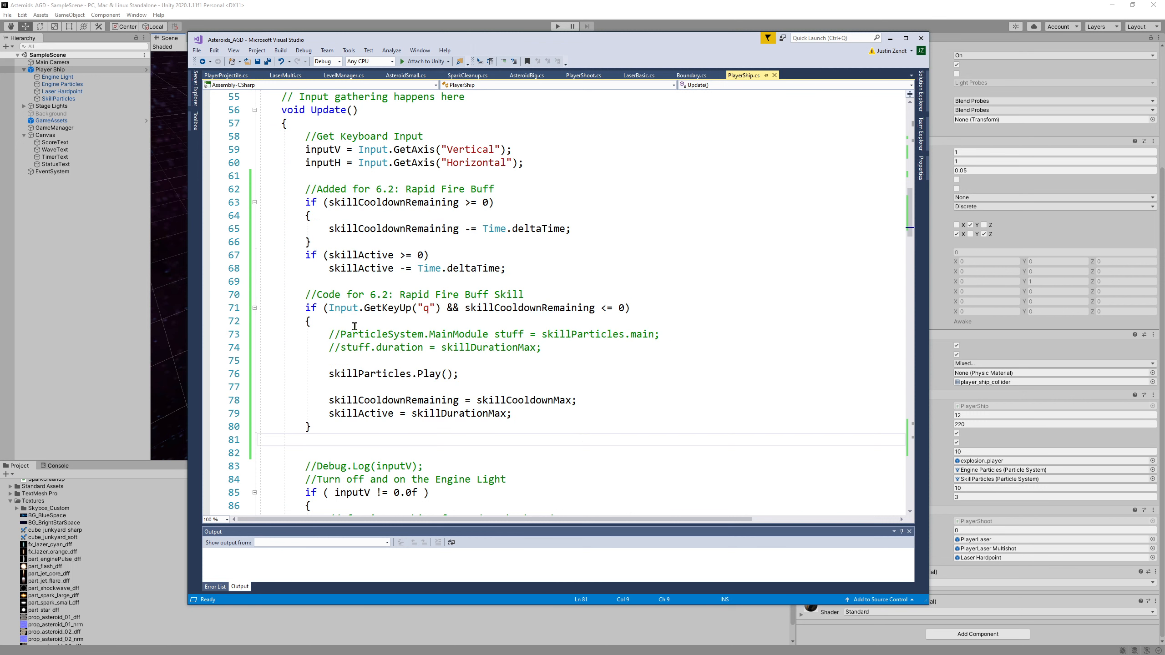
Examine the isRapidFire() method and the alternate getBuffs() method with its string list at the end of PlayerShip.cs
{"action": "scroll", "coordinate": [567, 317], "scroll_direction": "down", "scroll_amount": 19}
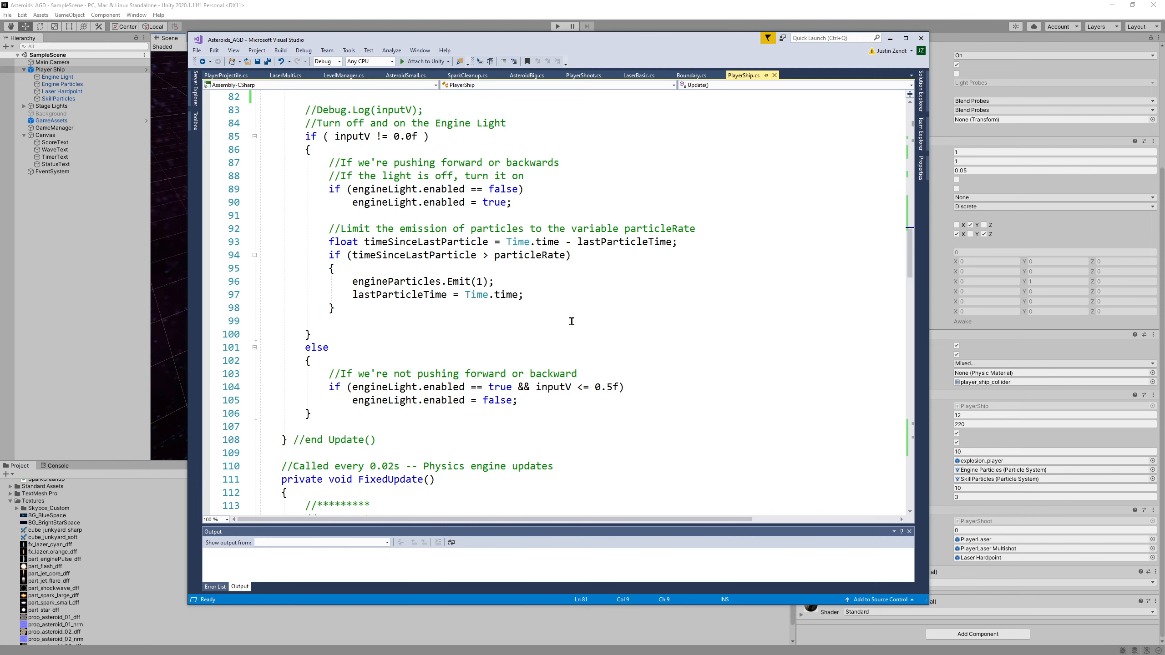
{"action": "scroll", "coordinate": [519, 285], "scroll_direction": "down", "scroll_amount": 20}
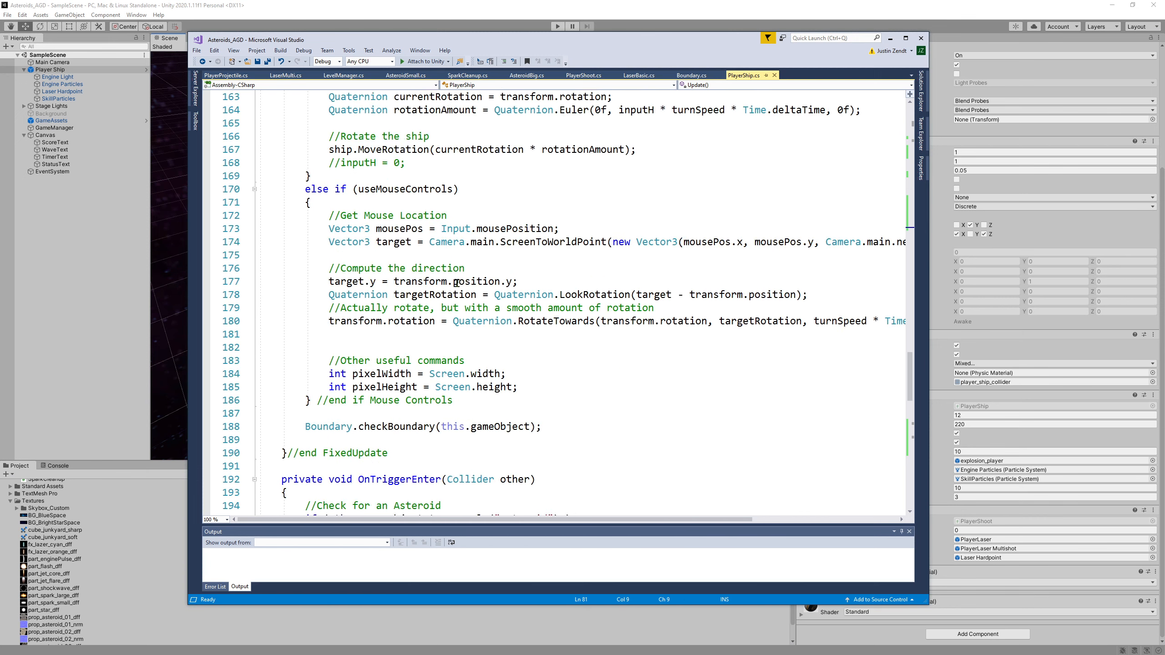
{"action": "scroll", "coordinate": [353, 280], "scroll_direction": "down", "scroll_amount": 2}
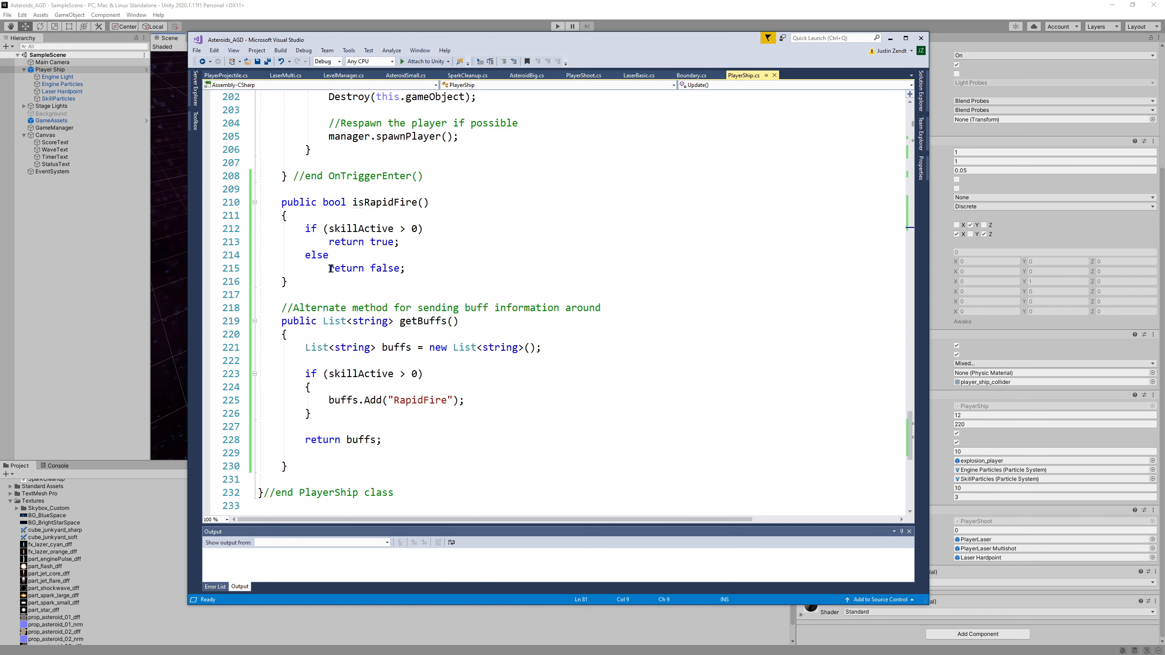
{"action": "left_click_drag", "start_coordinate": [276, 202], "coordinate": [591, 467]}
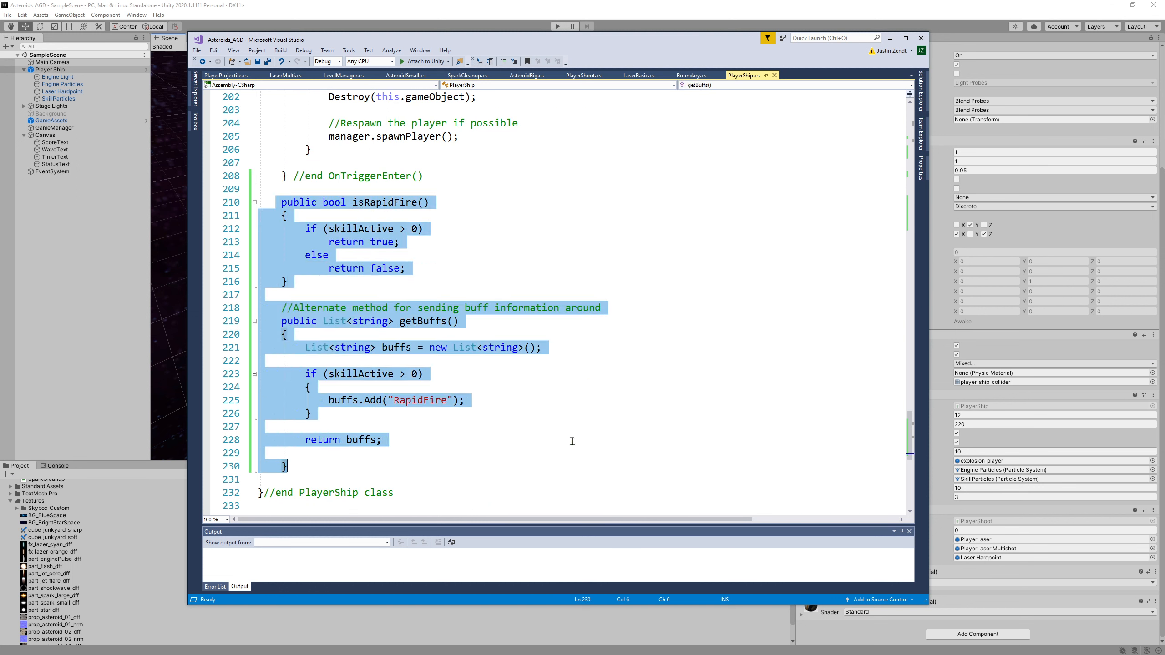
{"action": "left_click", "coordinate": [306, 228]}
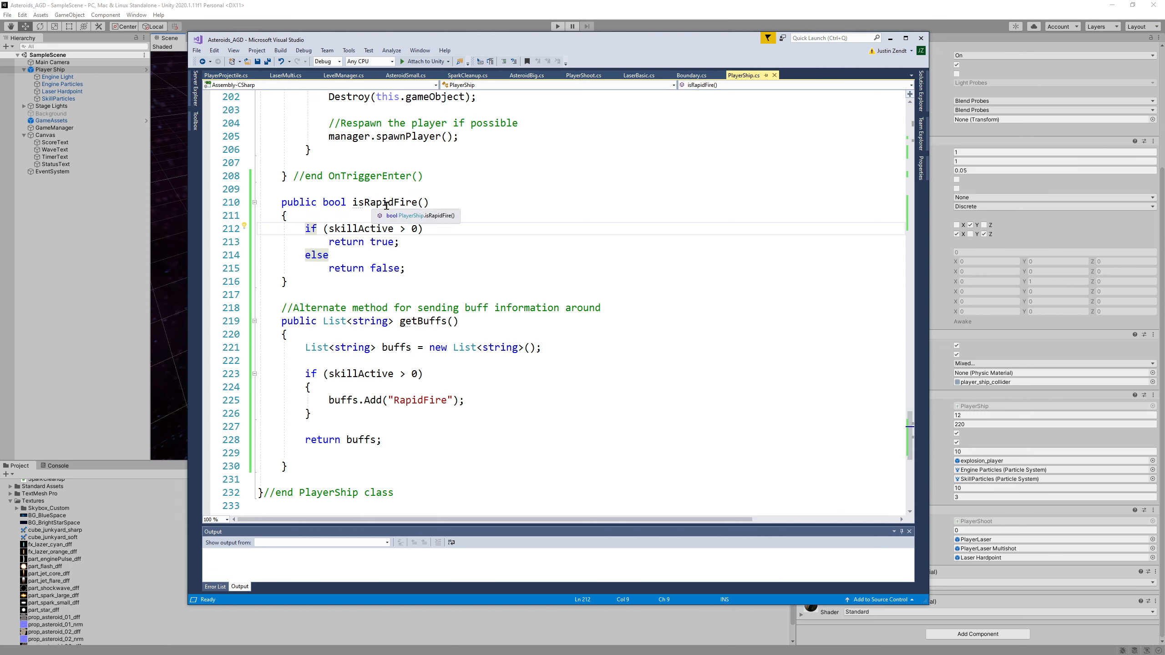
{"action": "left_click_drag", "start_coordinate": [282, 308], "coordinate": [468, 464]}
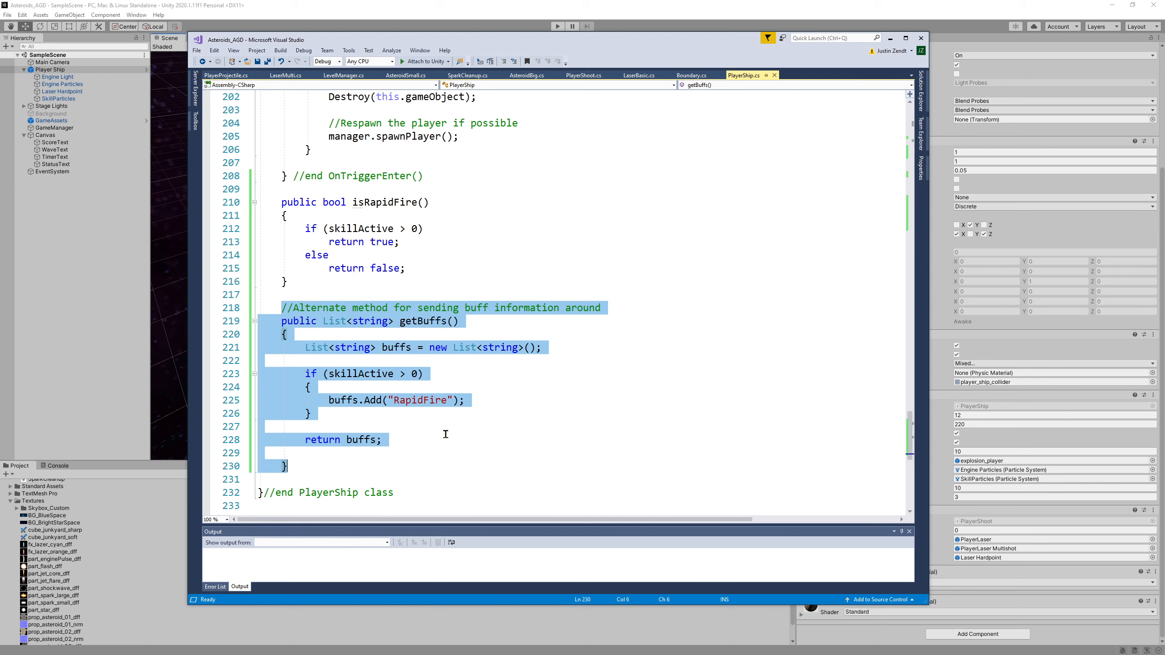
{"action": "left_click", "coordinate": [501, 361]}
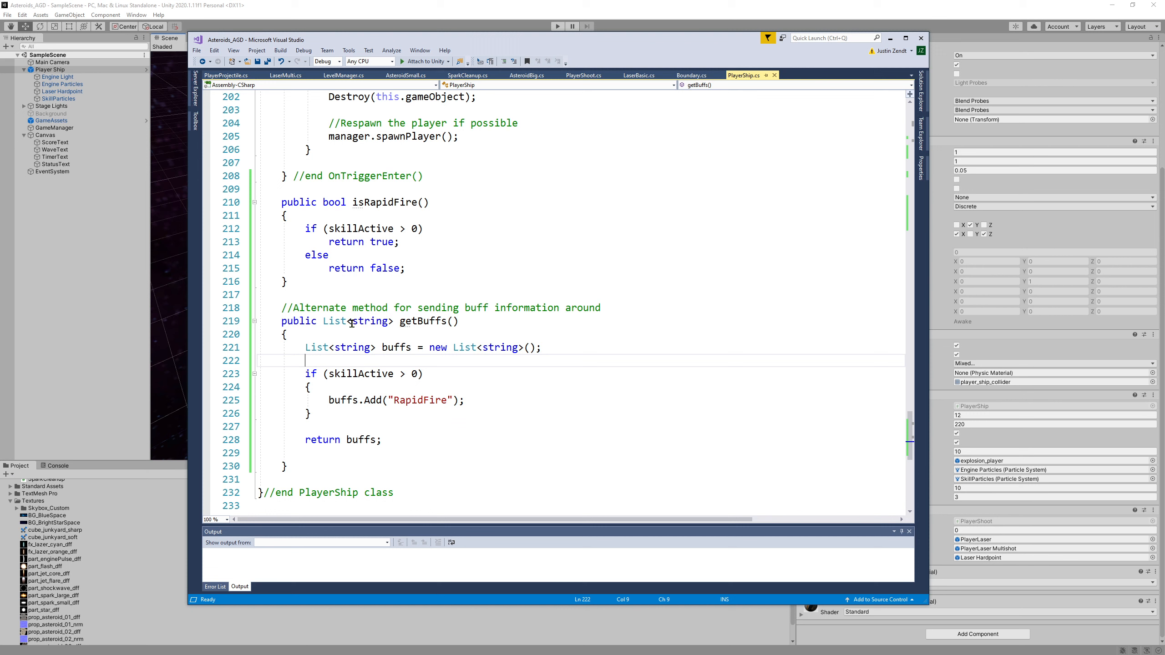
{"action": "left_click_drag", "start_coordinate": [352, 321], "coordinate": [388, 324]}
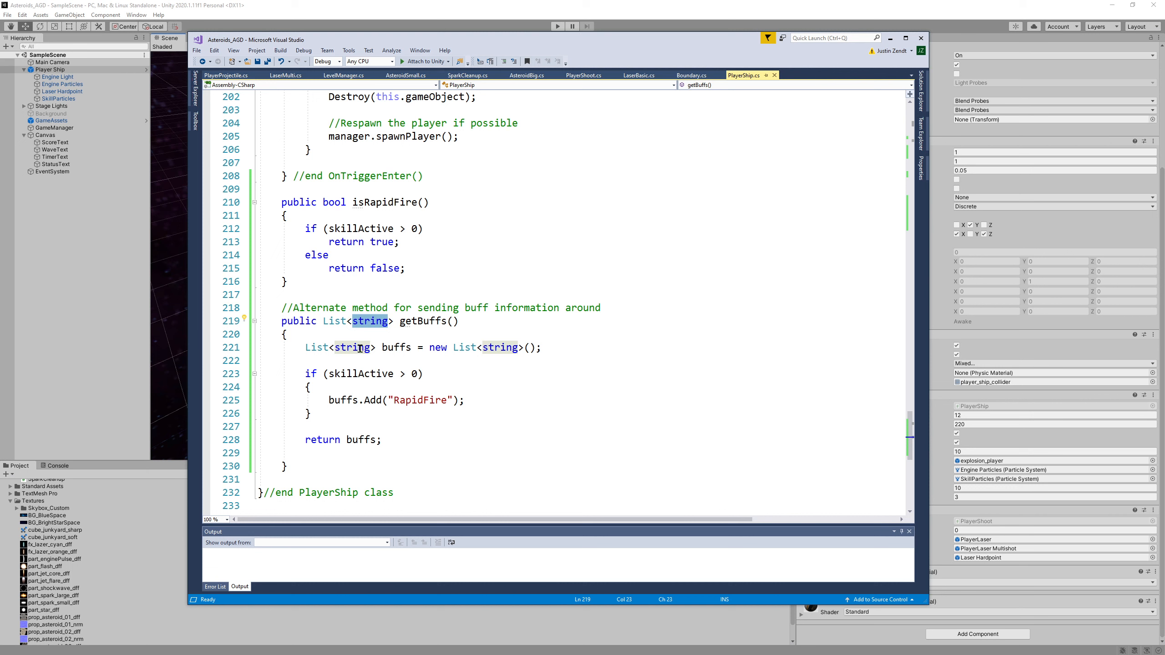
{"action": "left_click_drag", "start_coordinate": [335, 347], "coordinate": [370, 347]}
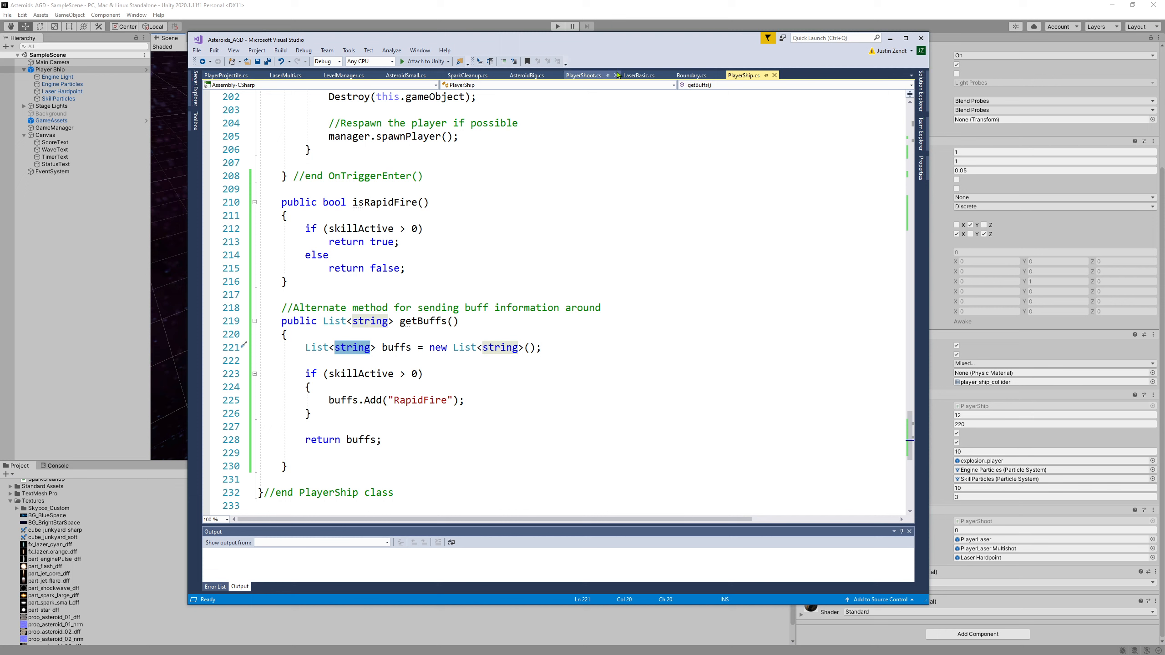
Review the getBuffs() "RapidFire" check in the Update() method of PlayerShoot.cs, and switch back to the Unity editor
{"action": "left_click", "coordinate": [584, 75]}
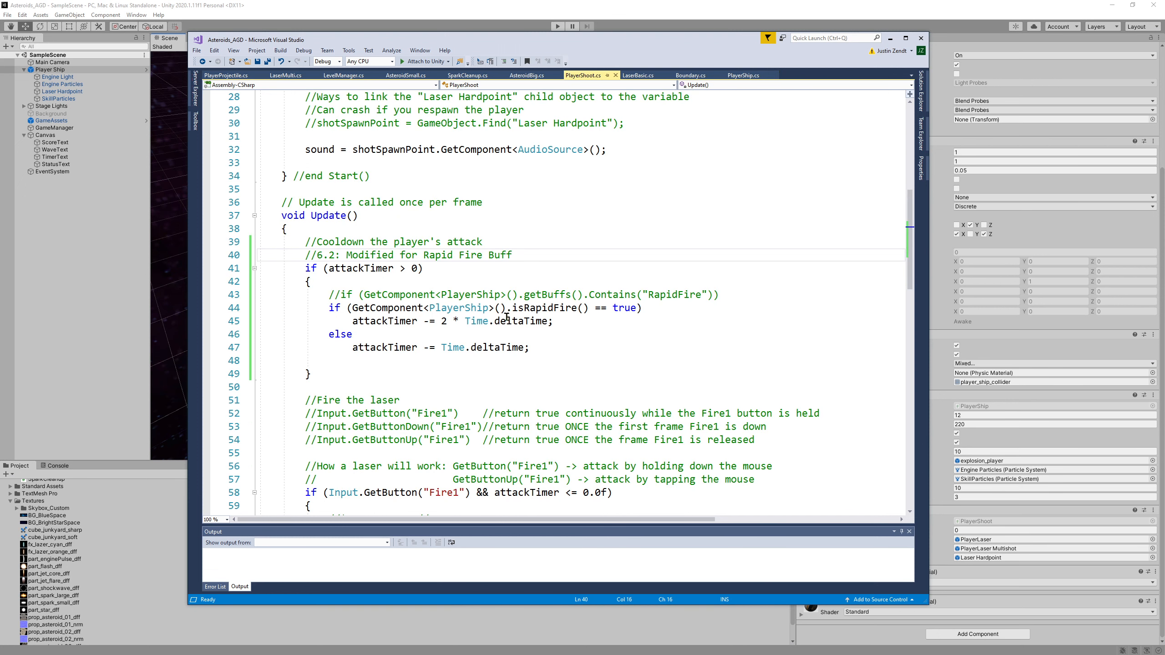
{"action": "left_click_drag", "start_coordinate": [358, 294], "coordinate": [726, 298]}
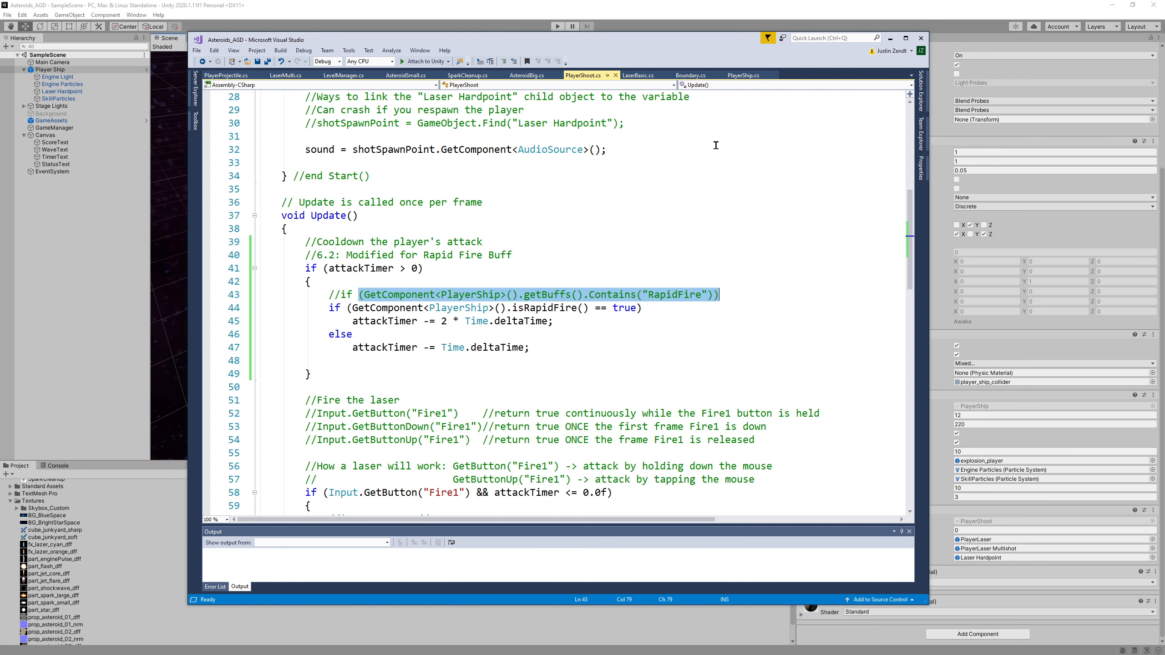
{"action": "left_click", "coordinate": [627, 8]}
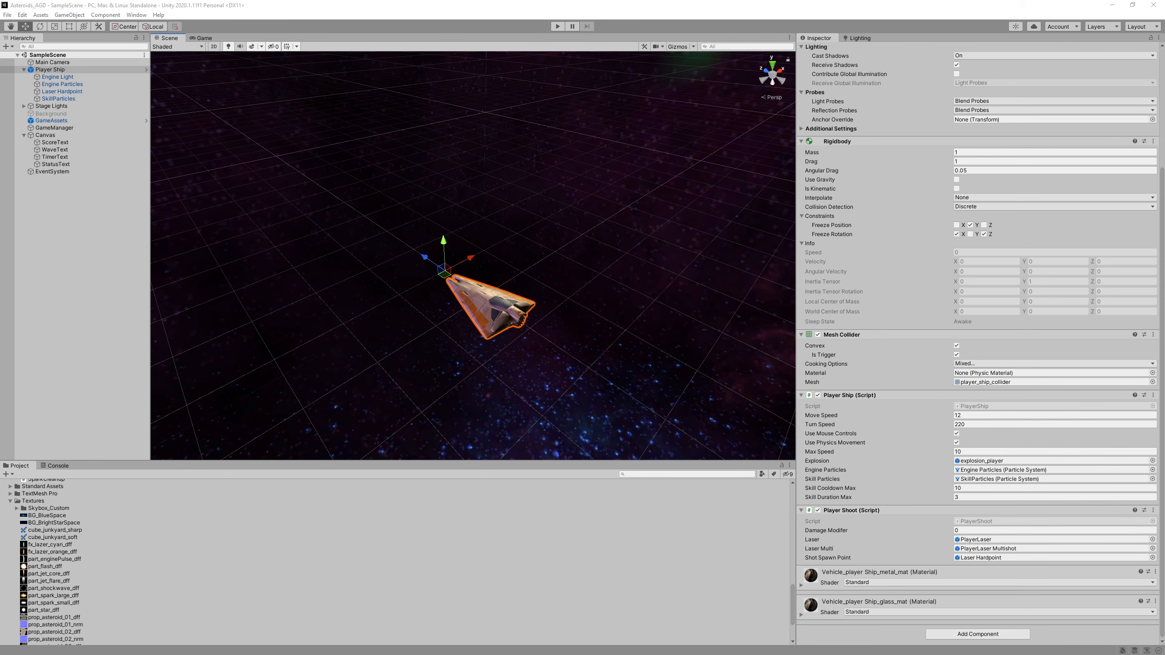
Import skillUI_blaster.png and skillUI_blaster_background.png from the Asteroids Extra Assets folder into the project's Textures folder
{"action": "left_click_drag", "start_coordinate": [0, 243], "coordinate": [409, 244]}
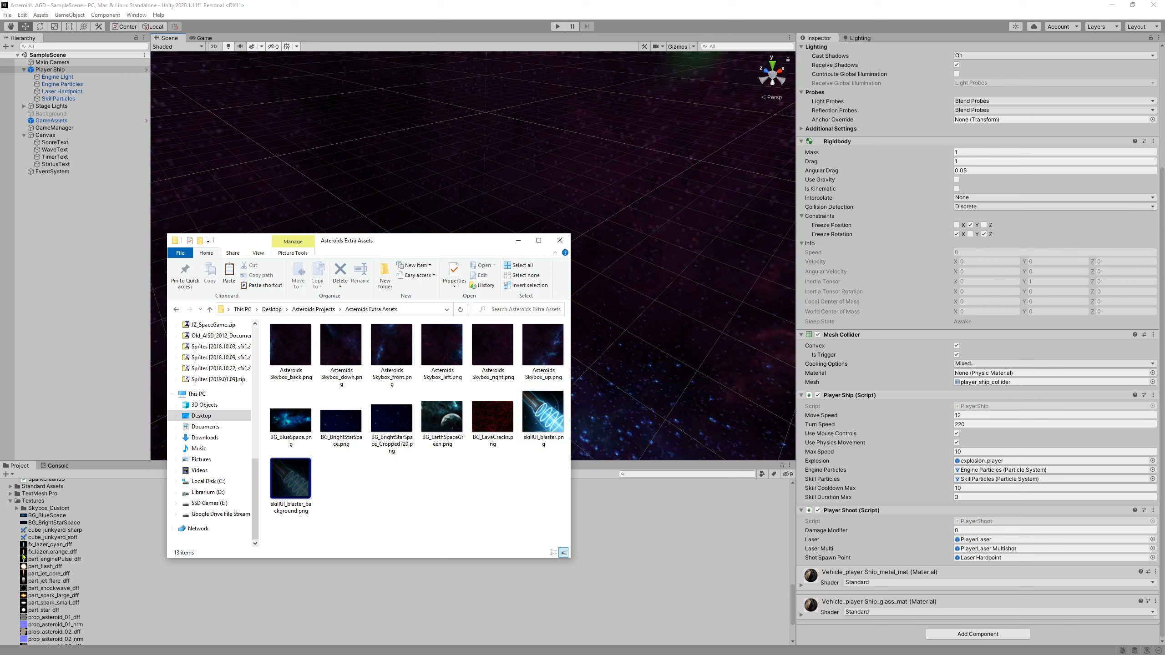
{"action": "left_click", "coordinate": [297, 481]}
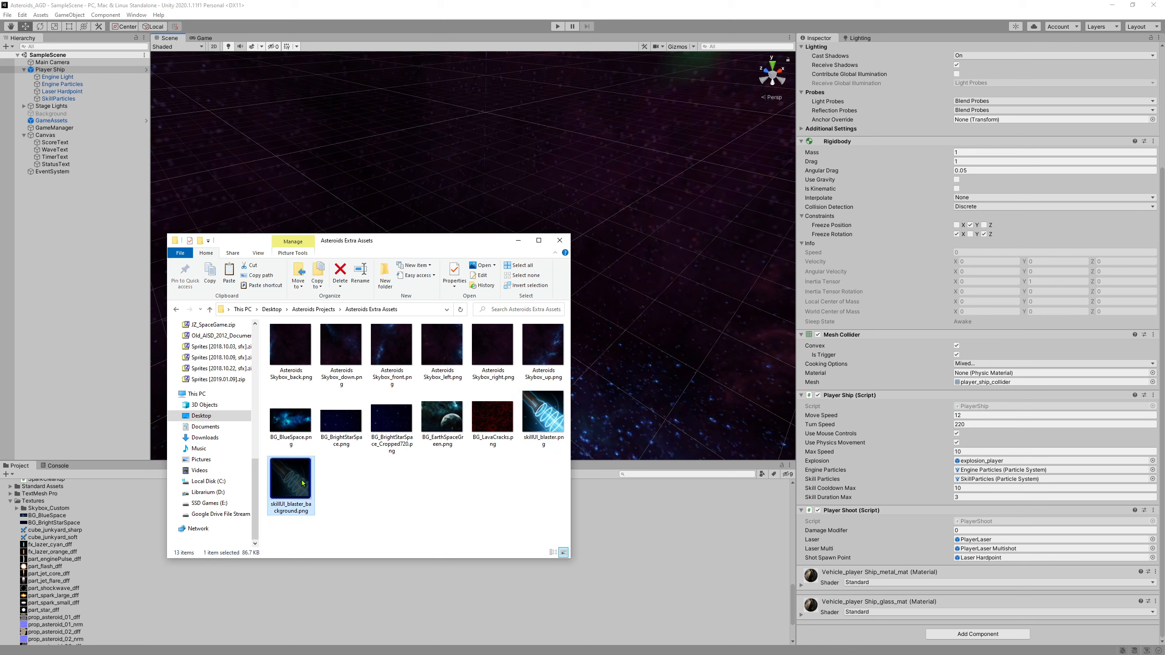
{"action": "left_click", "coordinate": [539, 415], "text": "ctrl"}
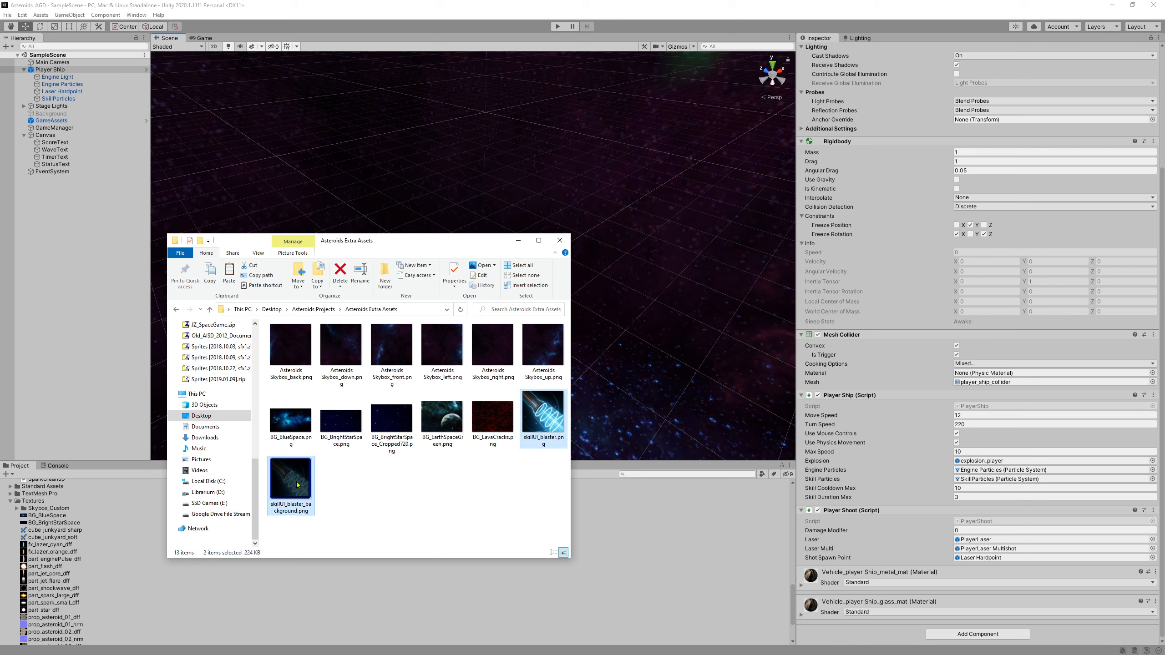
{"action": "left_click_drag", "start_coordinate": [294, 489], "coordinate": [31, 503]}
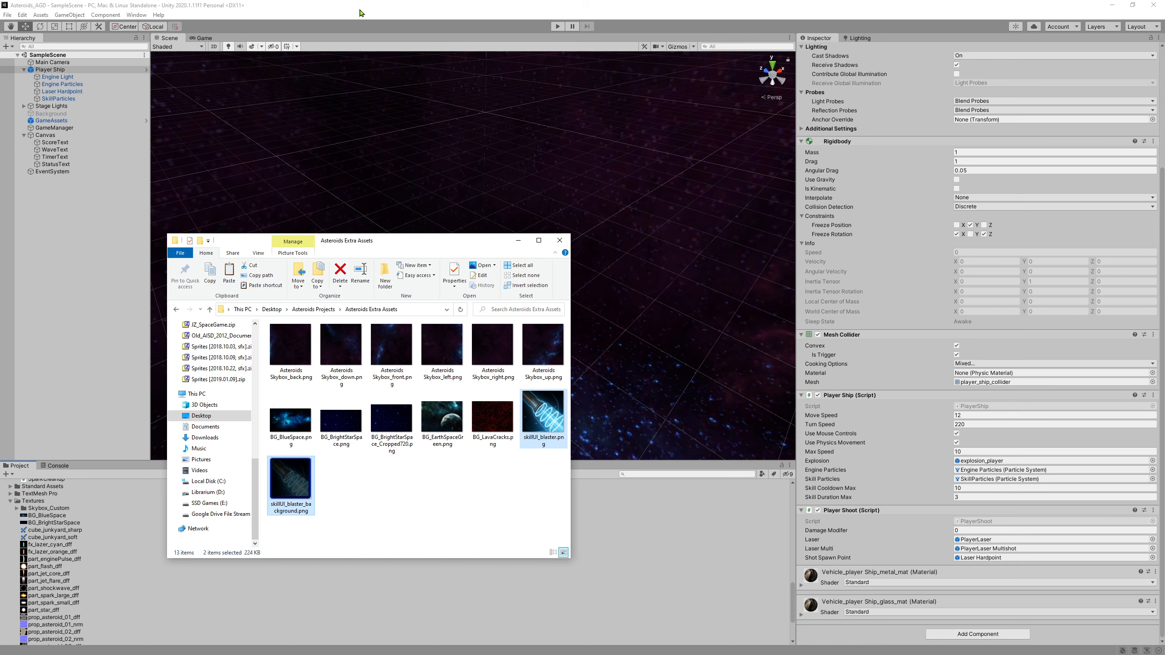
{"action": "left_click_drag", "start_coordinate": [373, 238], "coordinate": [0, 303]}
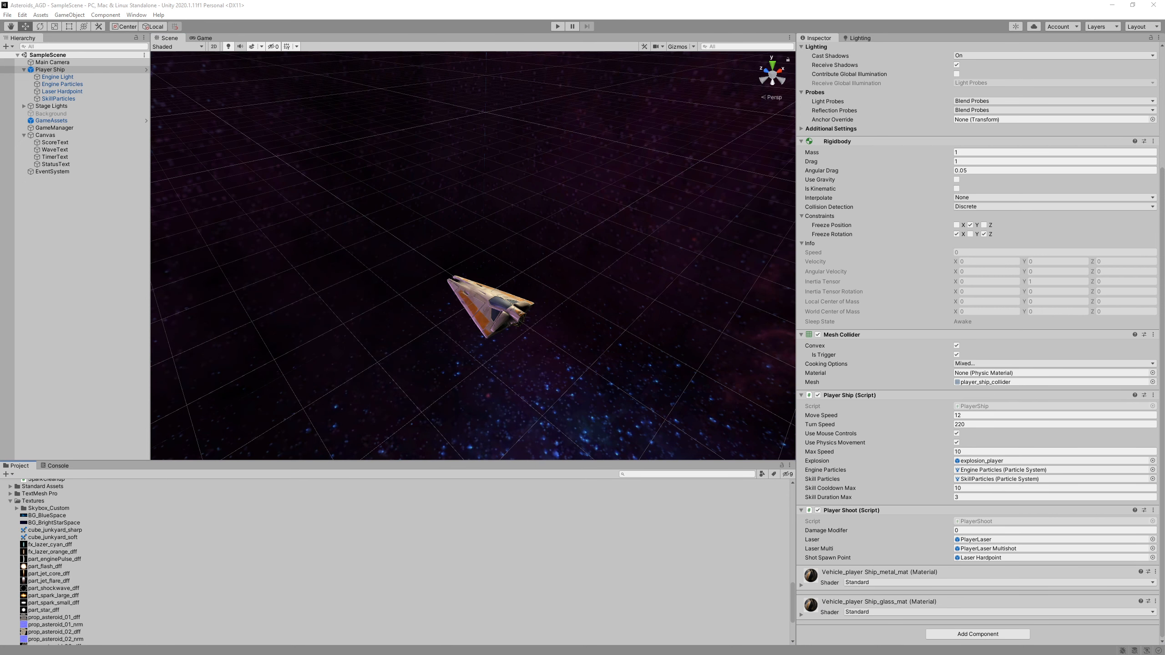
Find the imported skillUI_blaster and skillUI_blaster_background textures in the Textures folder and preview them
{"action": "scroll", "coordinate": [141, 531], "scroll_direction": "down", "scroll_amount": 5}
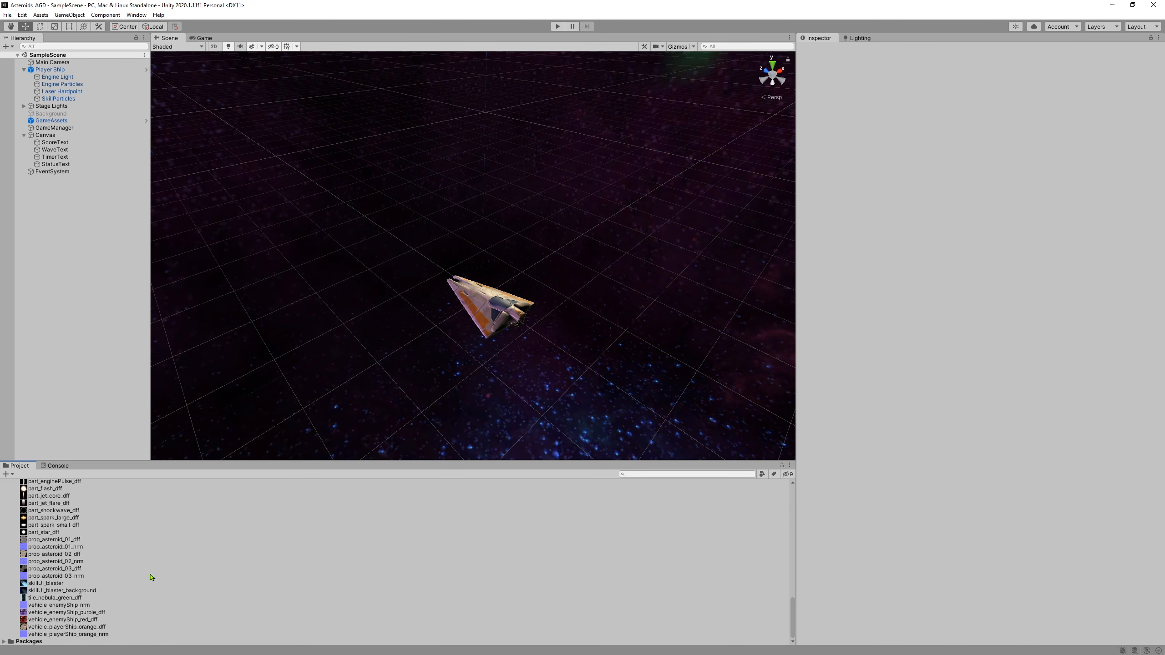
{"action": "left_click", "coordinate": [98, 570]}
{"action": "scroll", "coordinate": [98, 570], "scroll_direction": "up", "scroll_amount": 2}
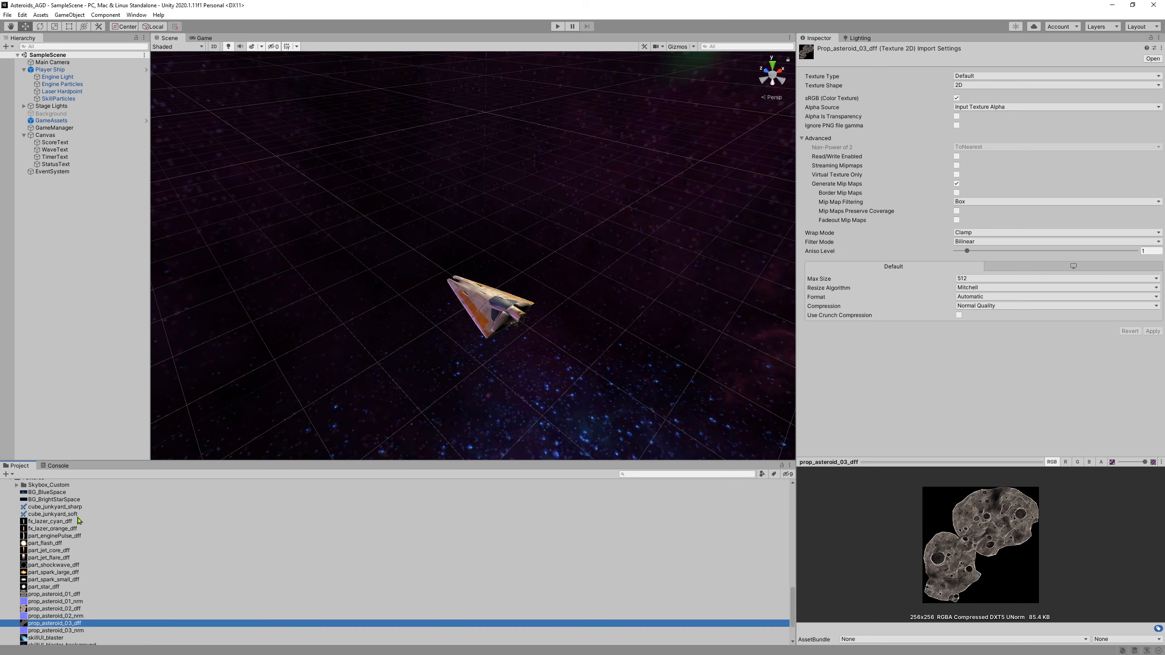
{"action": "scroll", "coordinate": [107, 531], "scroll_direction": "down", "scroll_amount": 2}
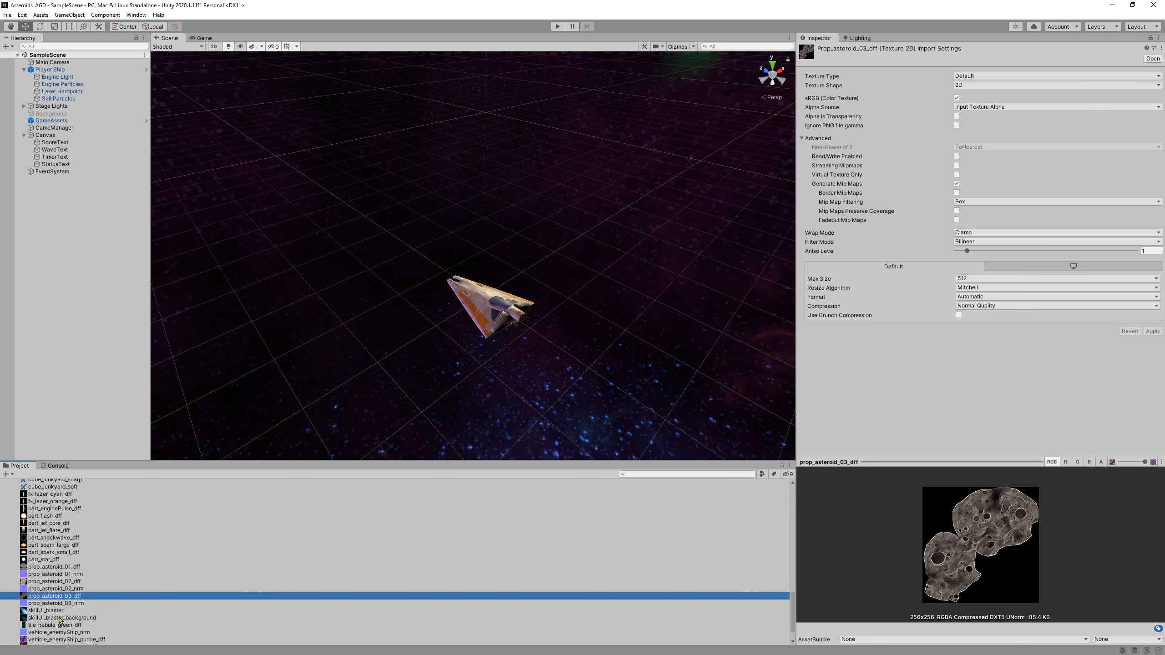
{"action": "left_click", "coordinate": [42, 612]}
{"action": "left_click", "coordinate": [63, 619]}
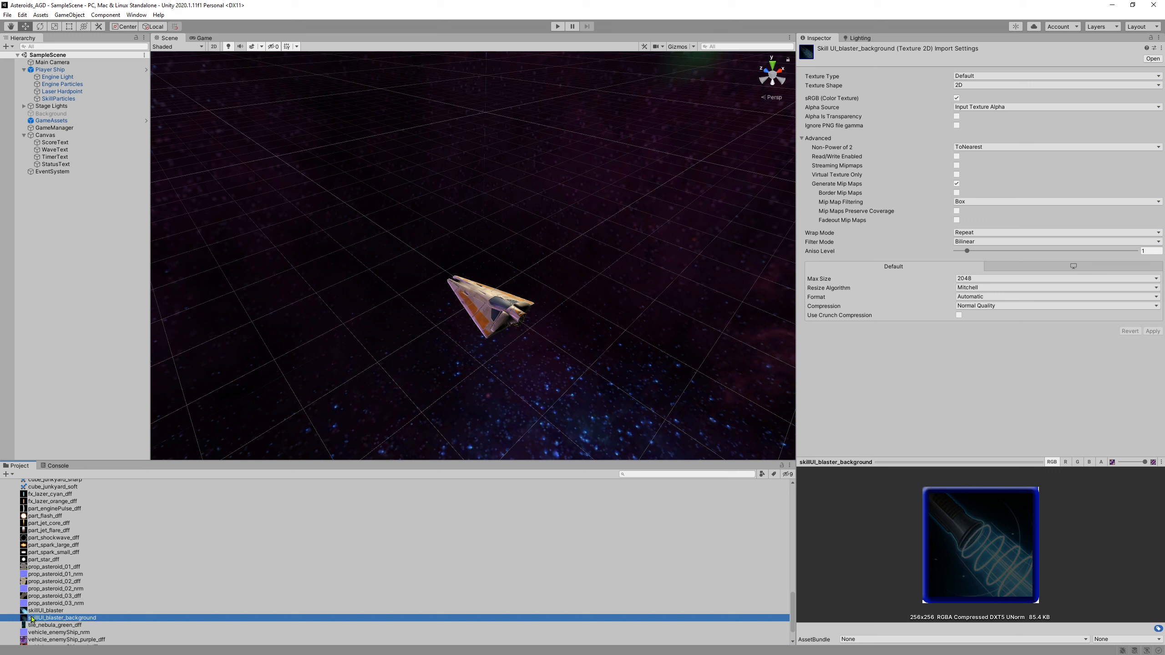
Convert skillUI_blaster to a Sprite (2D and UI) in Single mode with 32 pixels per unit, apply it, and check its sprite sub-asset
{"action": "left_click", "coordinate": [47, 611]}
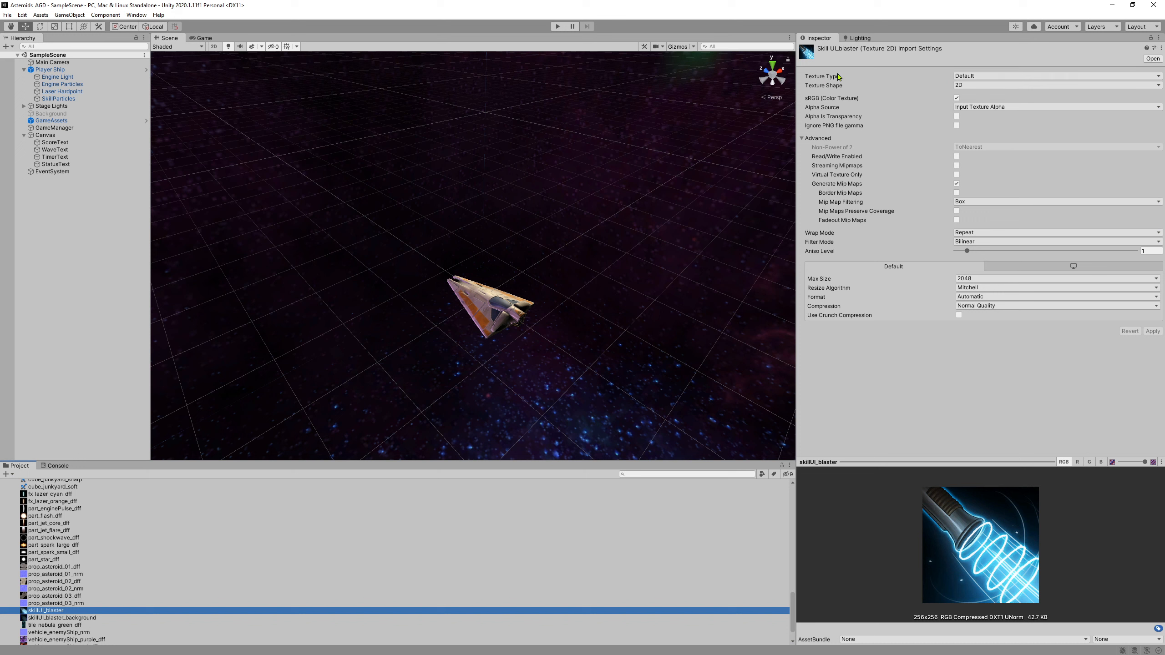
{"action": "left_click", "coordinate": [966, 77]}
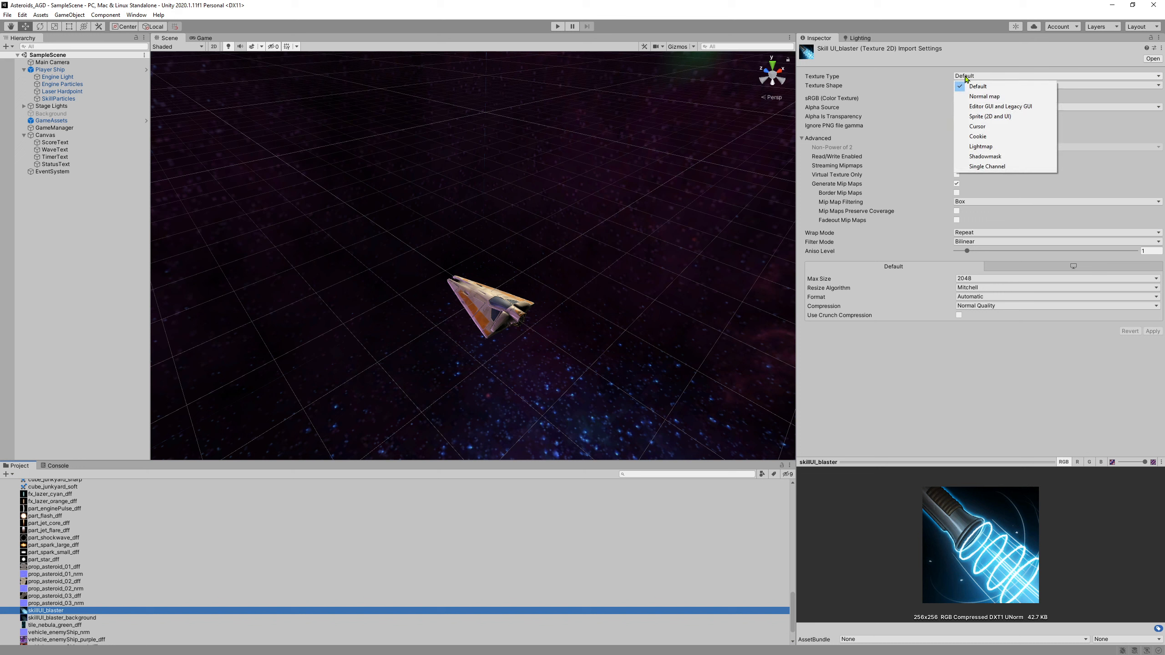
{"action": "left_click", "coordinate": [1004, 117]}
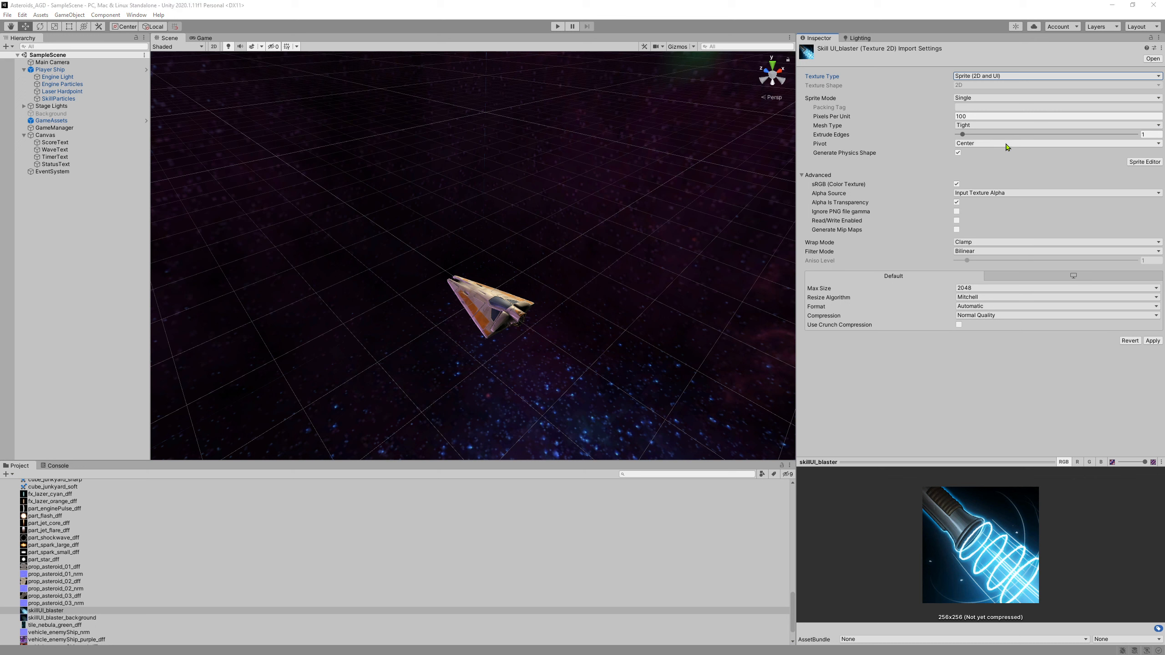
{"action": "left_click", "coordinate": [998, 99]}
{"action": "left_click", "coordinate": [1002, 100]}
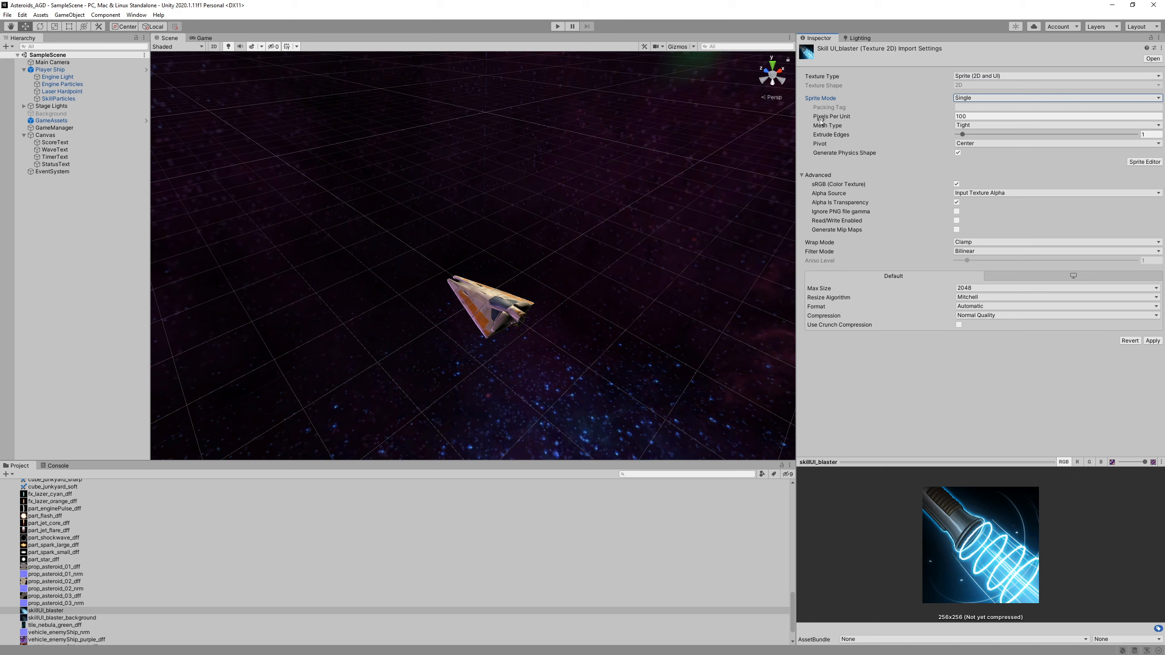
{"action": "left_click", "coordinate": [958, 117]}
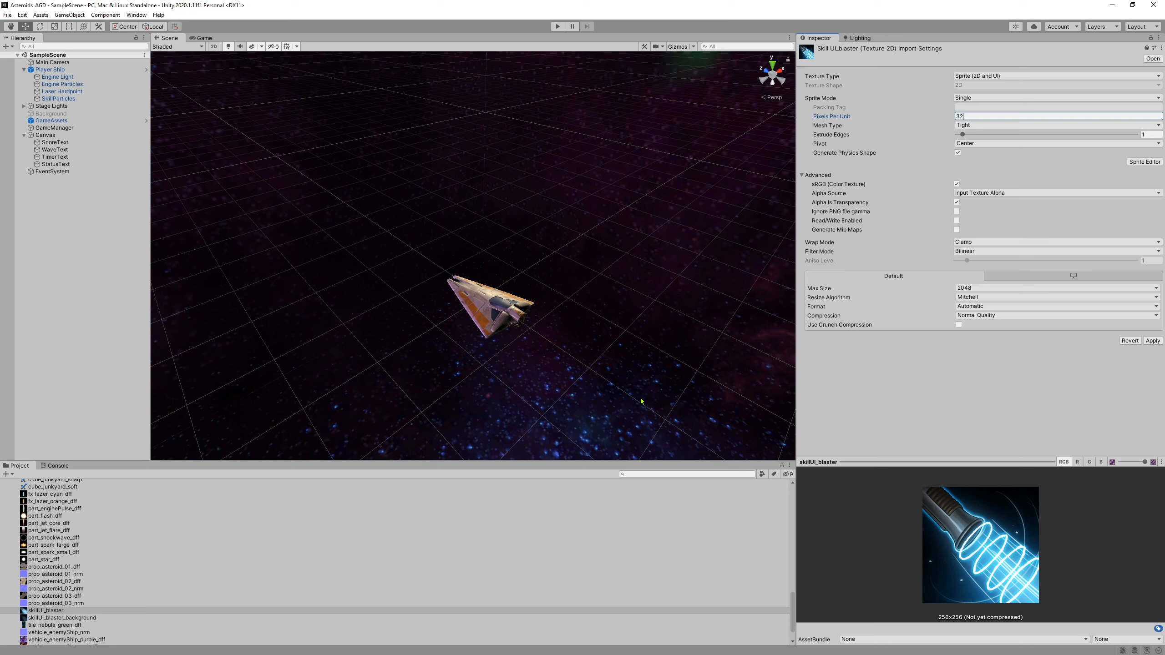
{"action": "left_click", "coordinate": [877, 403]}
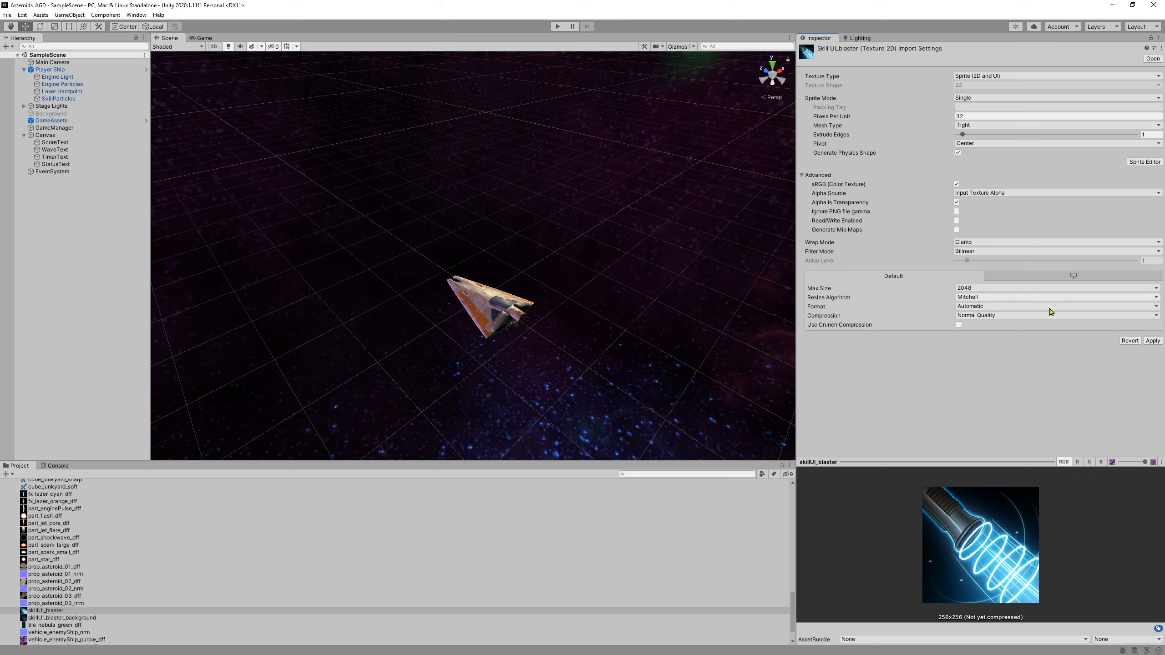
{"action": "left_click", "coordinate": [1153, 341]}
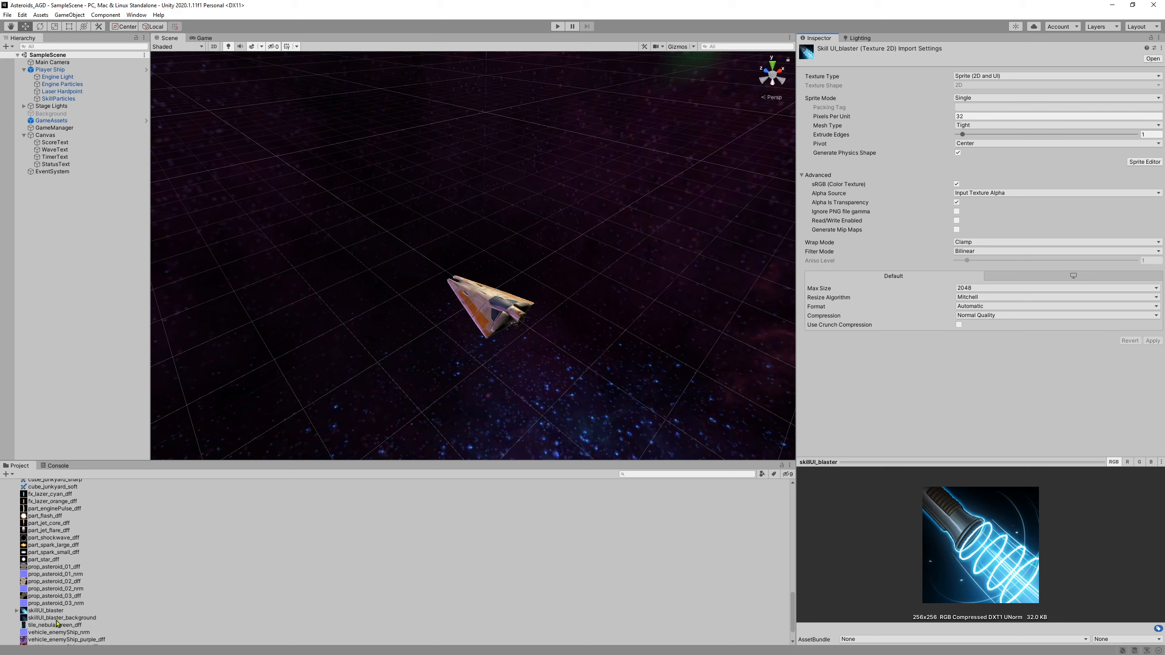
{"action": "left_click", "coordinate": [18, 611]}
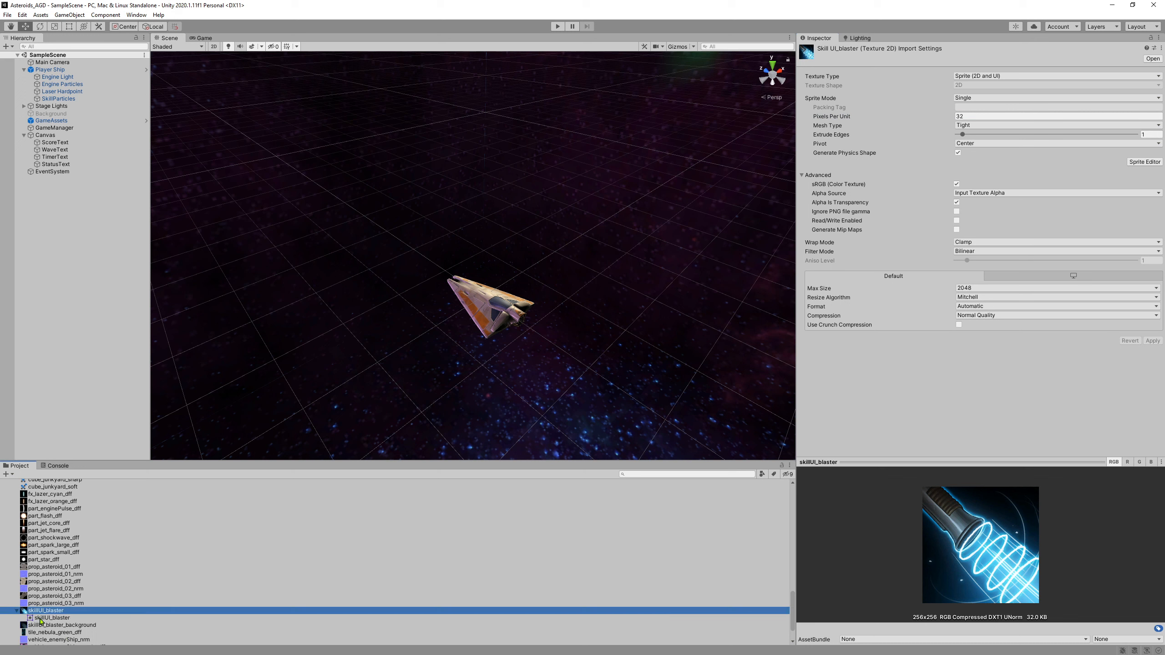
{"action": "left_click", "coordinate": [16, 610]}
Convert skillUI_blaster_background to a Sprite (2D and UI) with 32 pixels per unit and apply the import settings
{"action": "key", "text": "Down"}
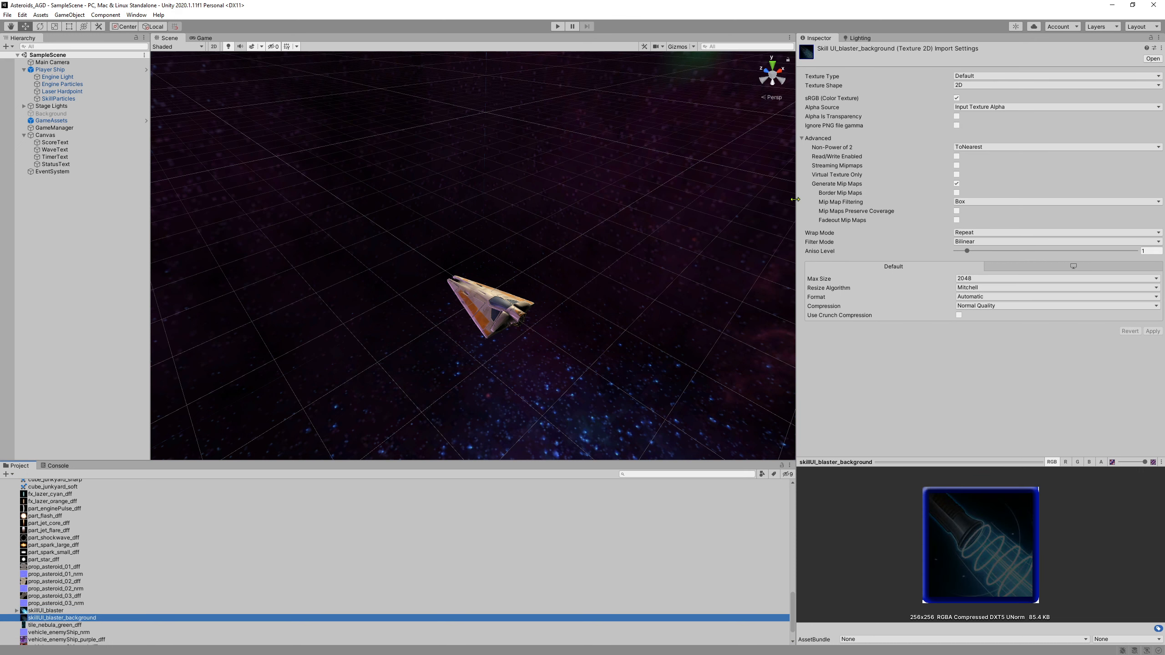
{"action": "left_click", "coordinate": [965, 77]}
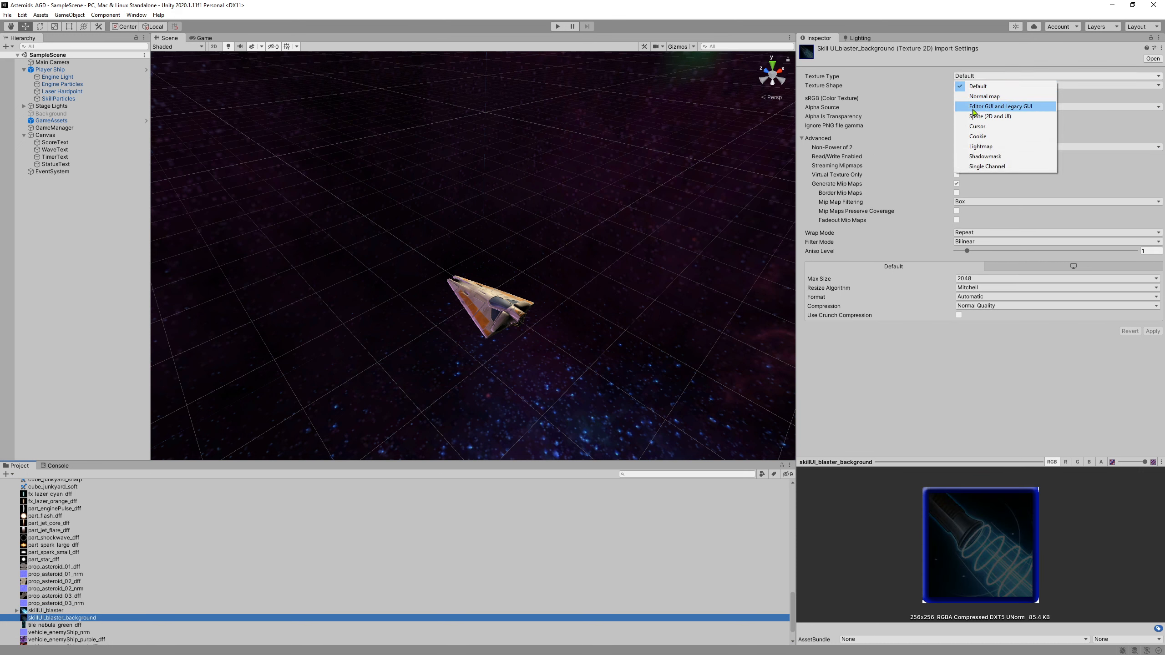
{"action": "left_click", "coordinate": [974, 117]}
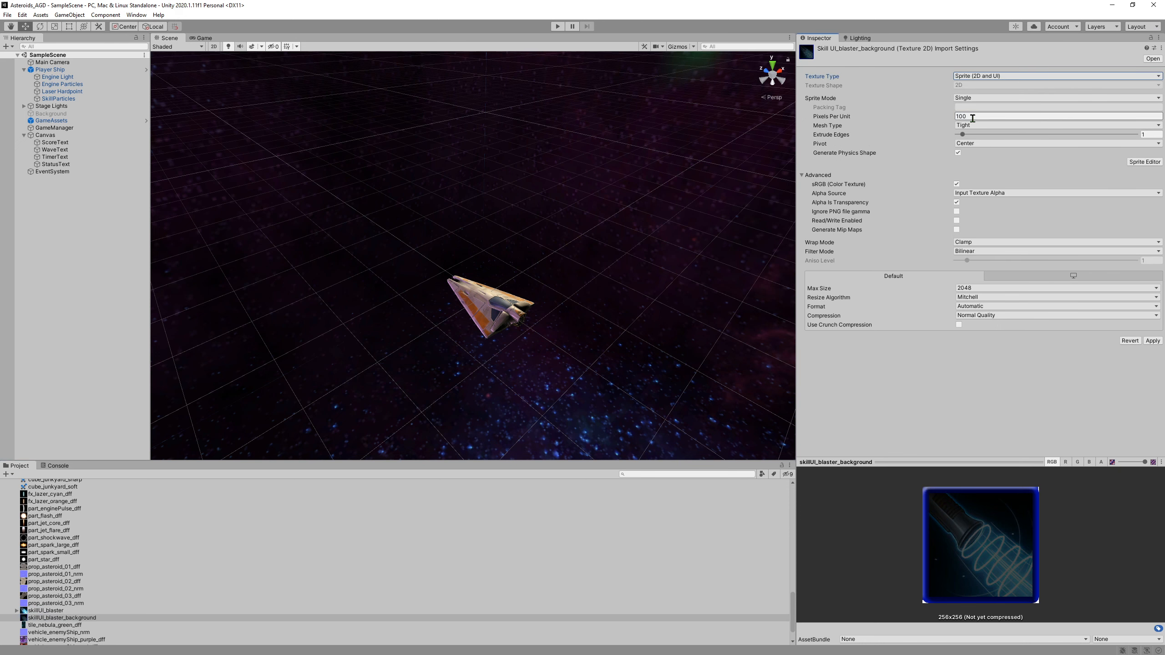
{"action": "left_click", "coordinate": [959, 117]}
{"action": "type", "text": "32"}
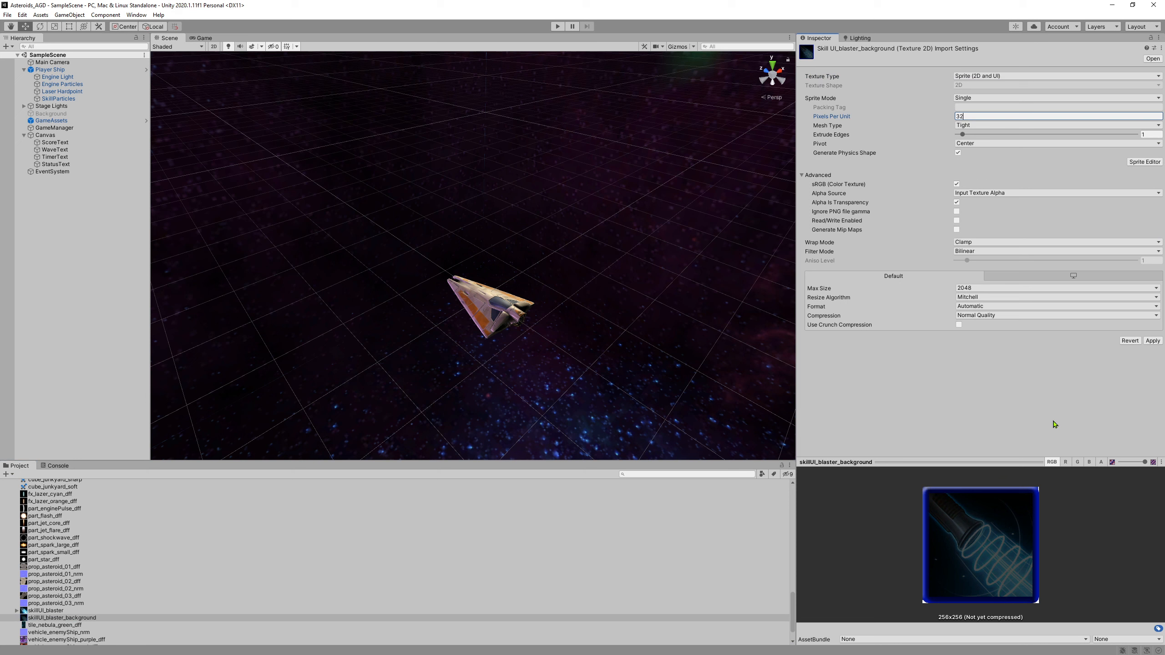
{"action": "left_click", "coordinate": [1153, 341]}
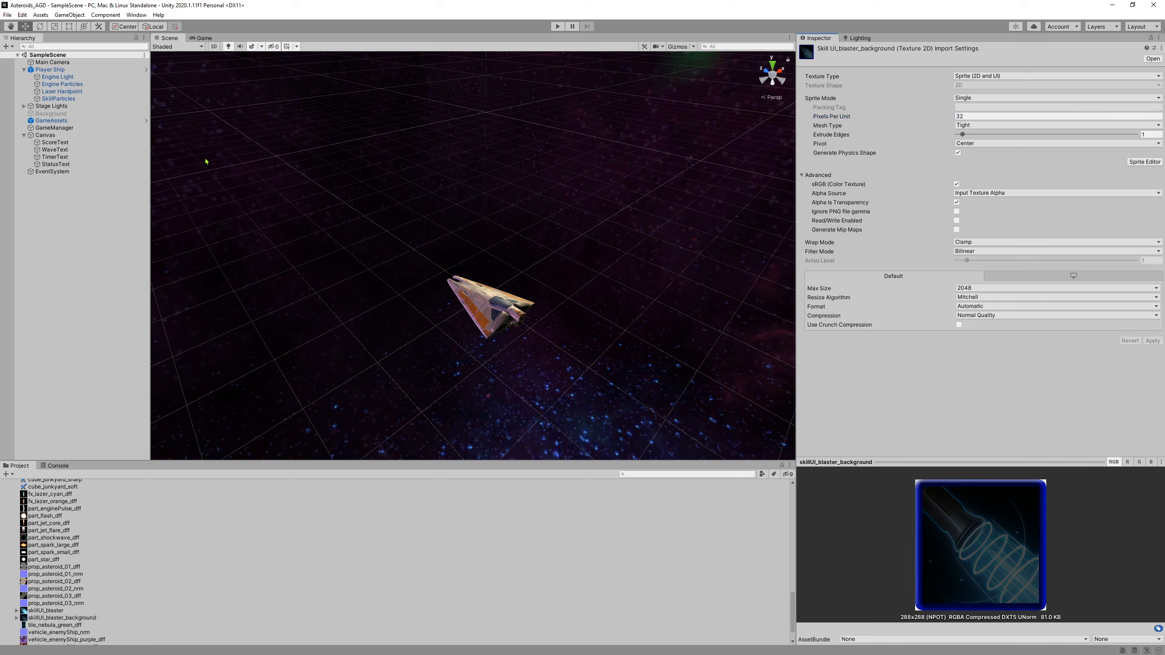
Add a new UI Image as a child of the Canvas
{"action": "left_click", "coordinate": [45, 135]}
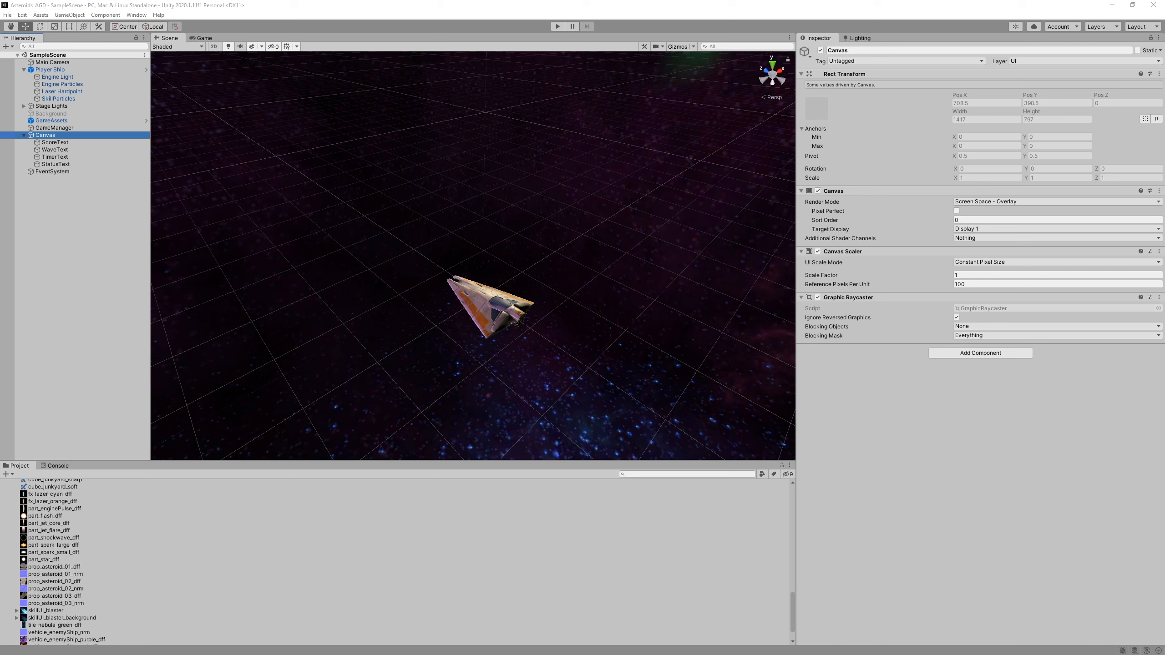
{"action": "left_click", "coordinate": [41, 136]}
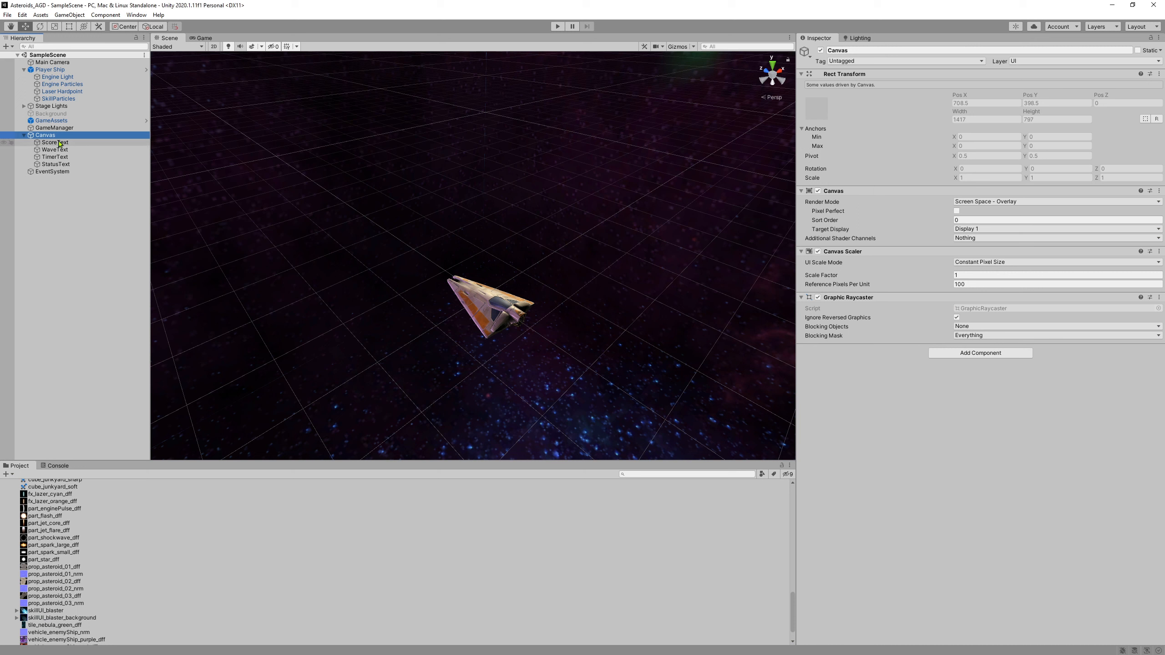
{"action": "left_click", "coordinate": [35, 138]}
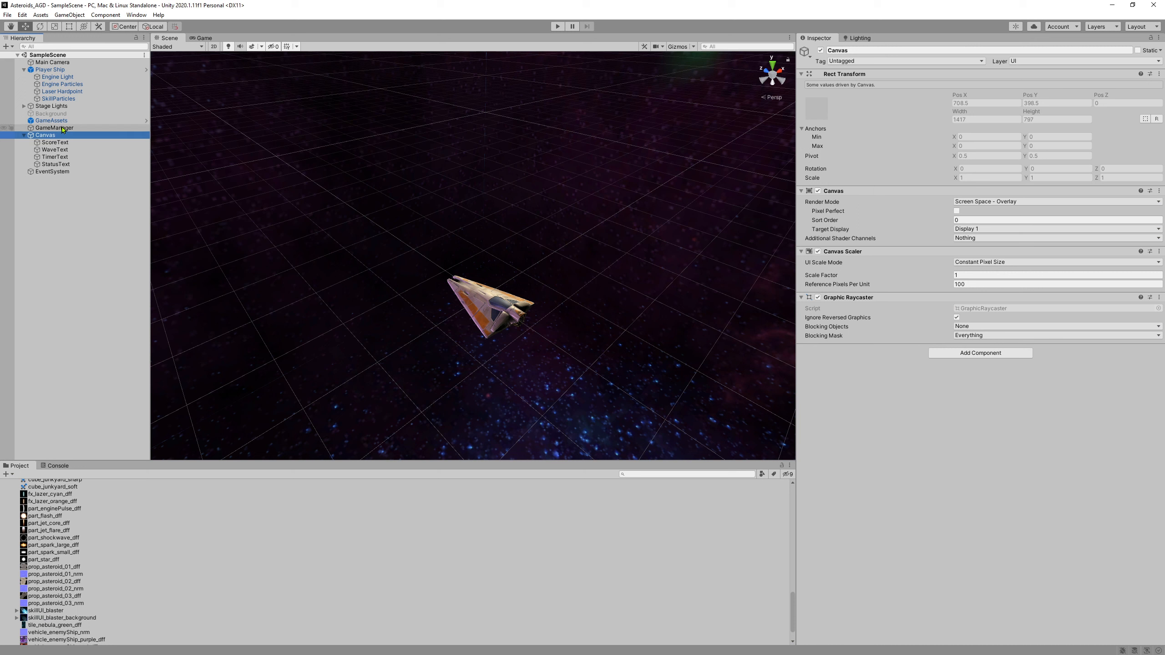
{"action": "left_click", "coordinate": [62, 16]}
{"action": "mouse_move", "coordinate": [111, 107]}
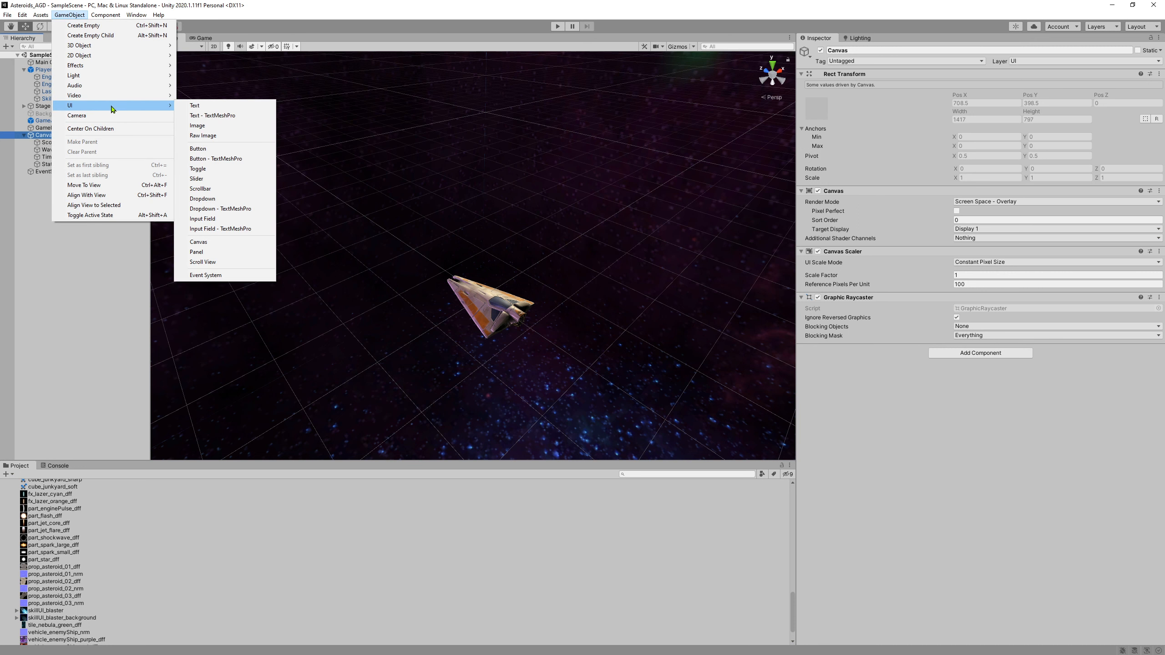
{"action": "left_click", "coordinate": [218, 130]}
{"action": "scroll", "coordinate": [397, 193], "scroll_direction": "down", "scroll_amount": 3}
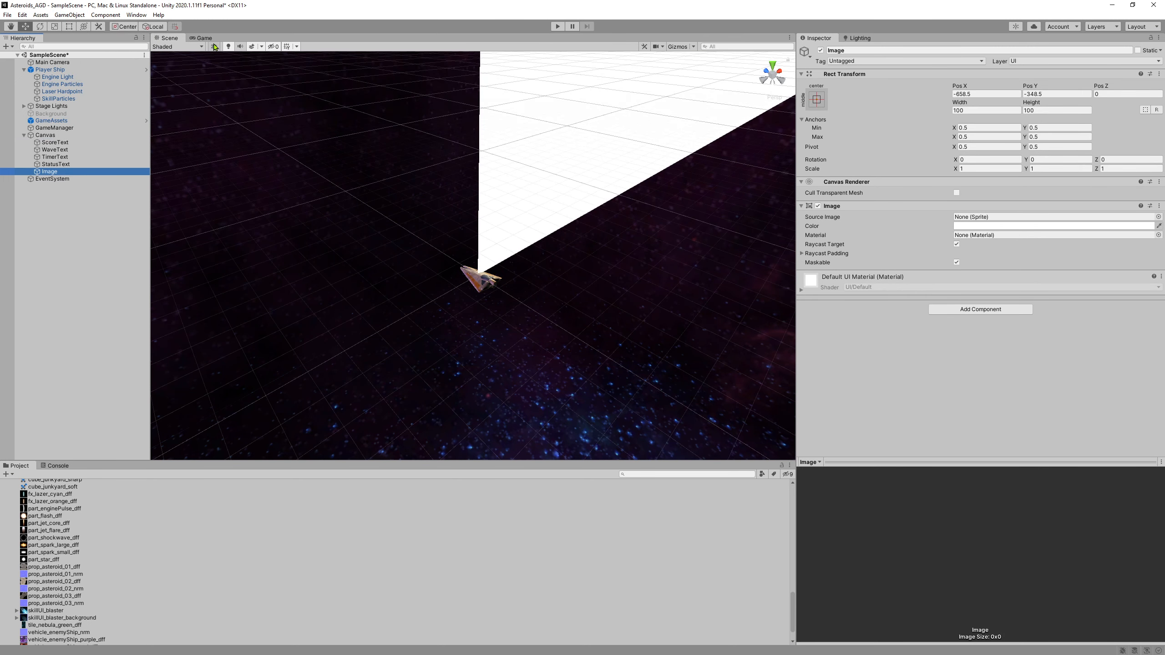
Show the Game view and centre the new image on the canvas by setting its Pos X and Pos Y to 0
{"action": "left_click", "coordinate": [204, 38]}
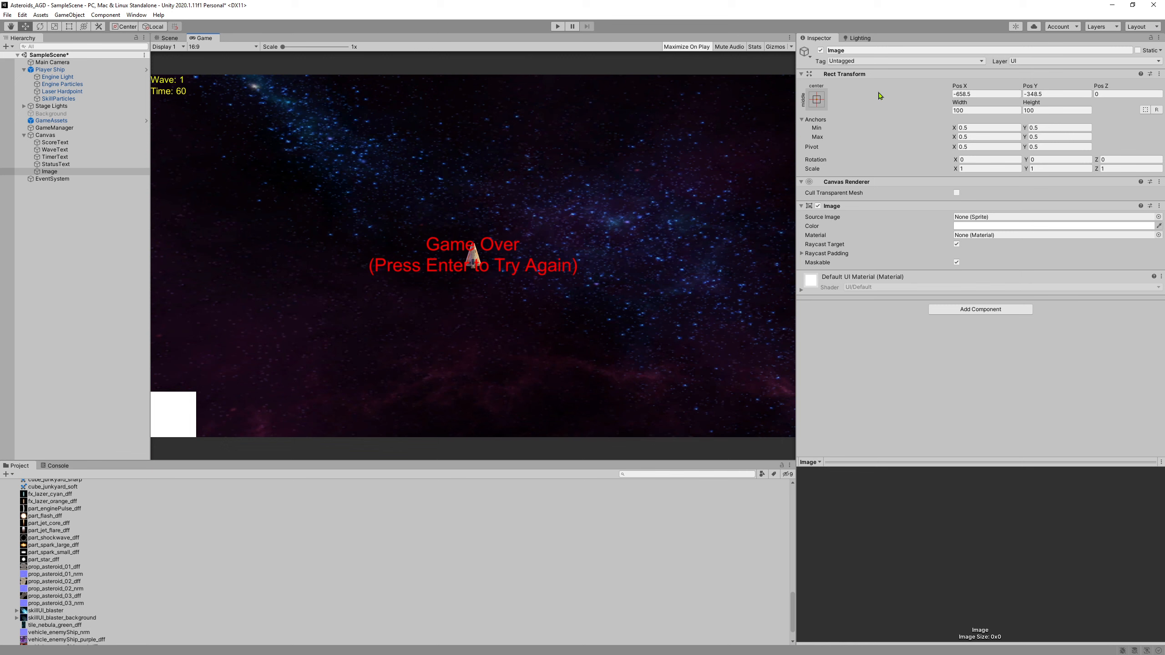
{"action": "left_click", "coordinate": [984, 94]}
{"action": "type", "text": "0"}
{"action": "key", "text": "Tab"}
{"action": "type", "text": "0"}
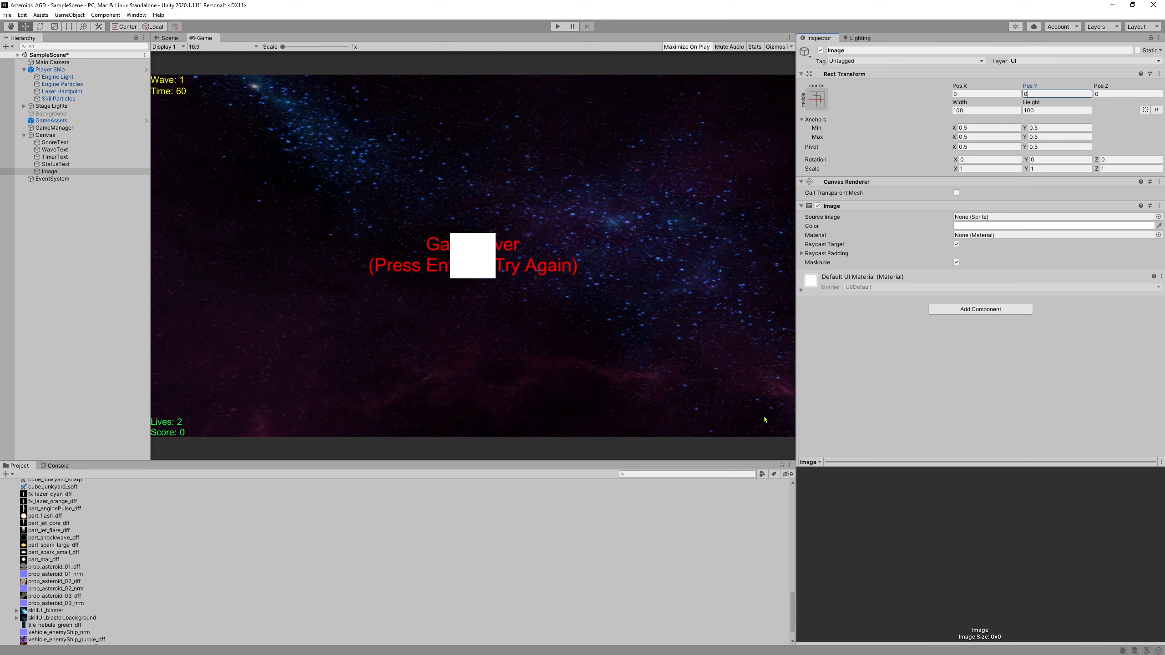
Apply the bottom-right anchor preset to the image, setting its pivot and position along with the anchors
{"action": "key", "text": "ctrl"}
{"action": "key", "text": "ctrl"}
{"action": "left_click", "coordinate": [821, 106]}
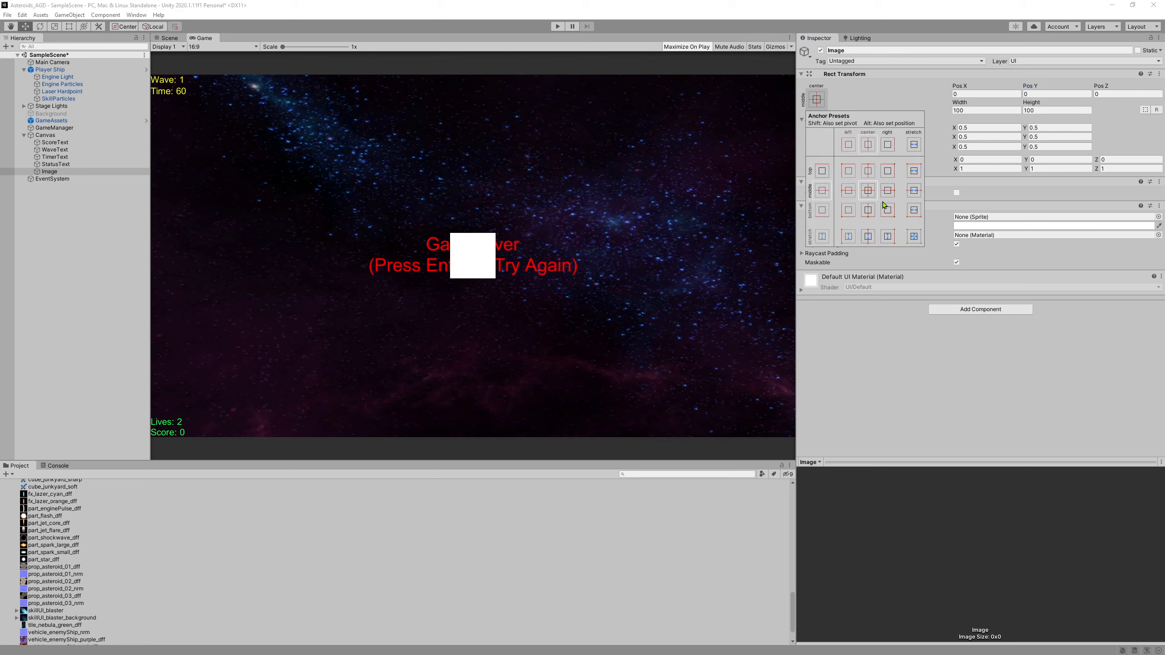
{"action": "key", "text": "alt"}
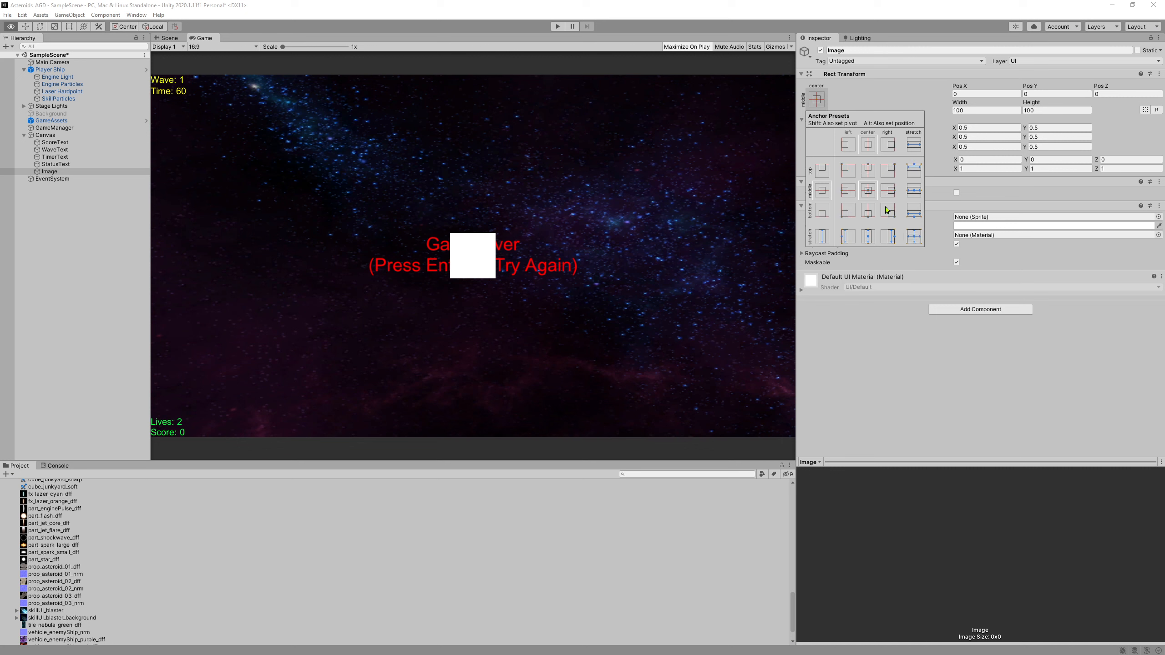
{"action": "left_click", "coordinate": [888, 211], "text": "alt+shift"}
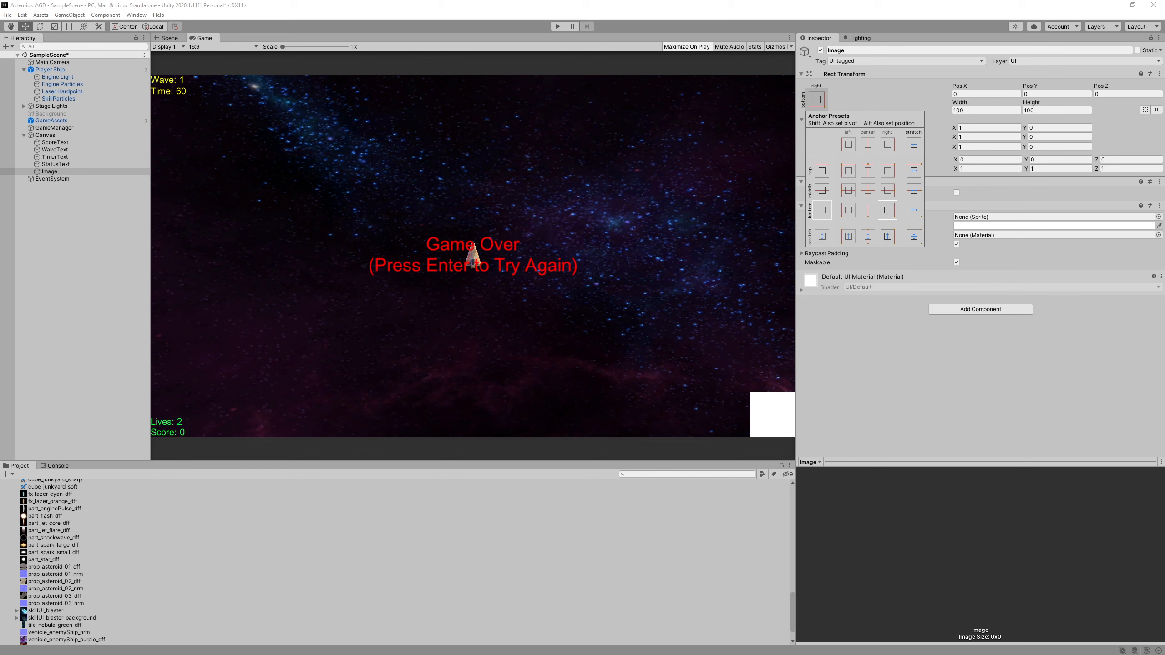
{"action": "key", "text": "Escape"}
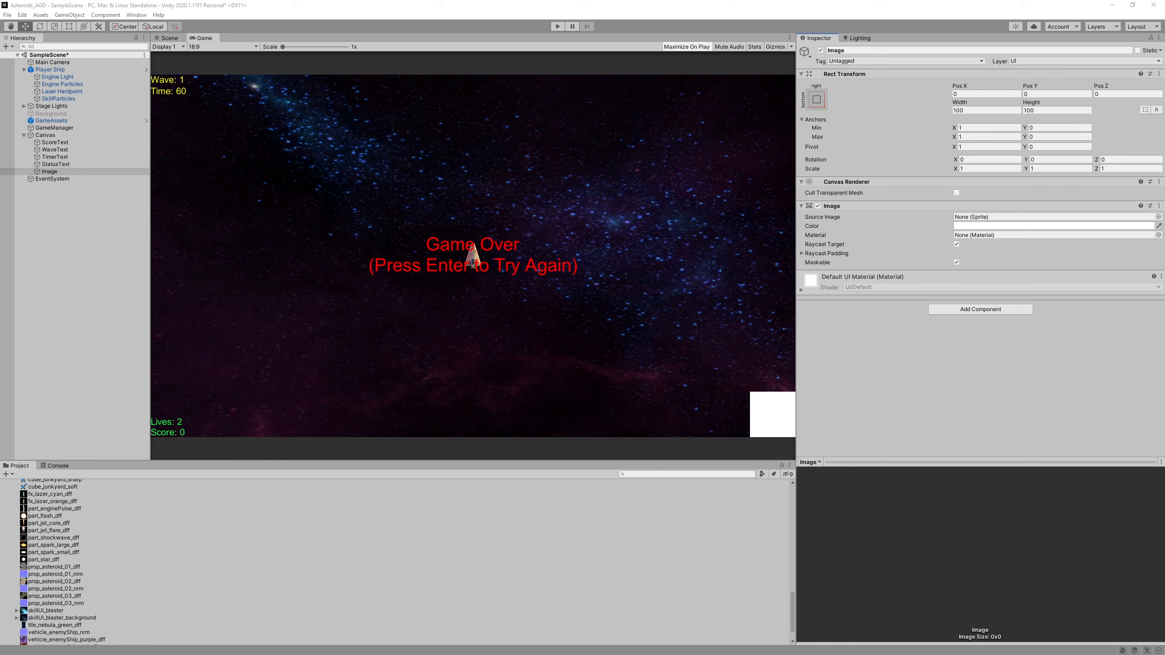
Offset the image from the canvas corner by setting Pos X to -20 and Pos Y to 20
{"action": "left_click", "coordinate": [962, 94]}
{"action": "type", "text": "-20"}
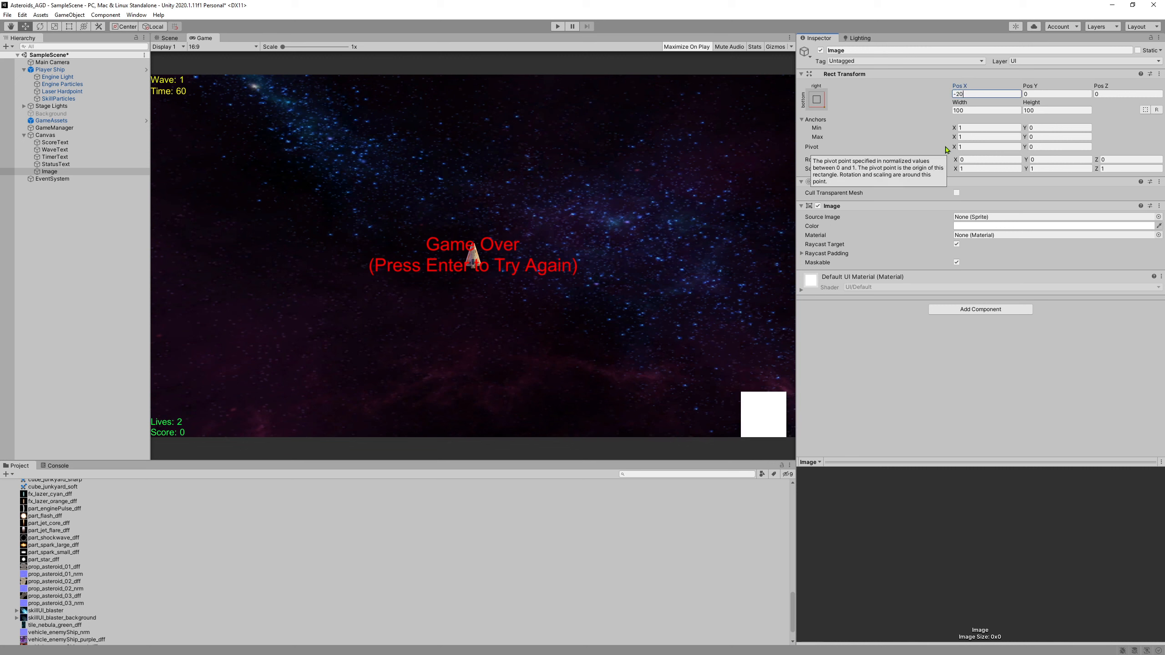
{"action": "left_click", "coordinate": [1040, 95]}
{"action": "type", "text": "20"}
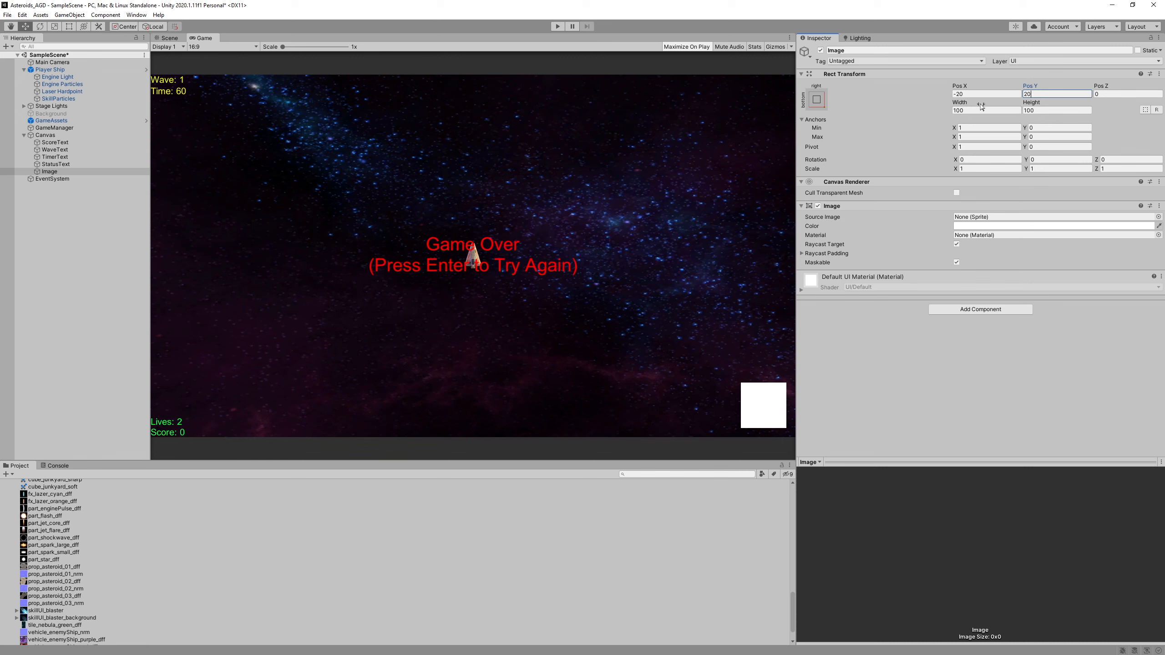
Set the new canvas image's width and height to 72
{"action": "left_click", "coordinate": [968, 111]}
{"action": "type", "text": "72"}
{"action": "key", "text": "Tab"}
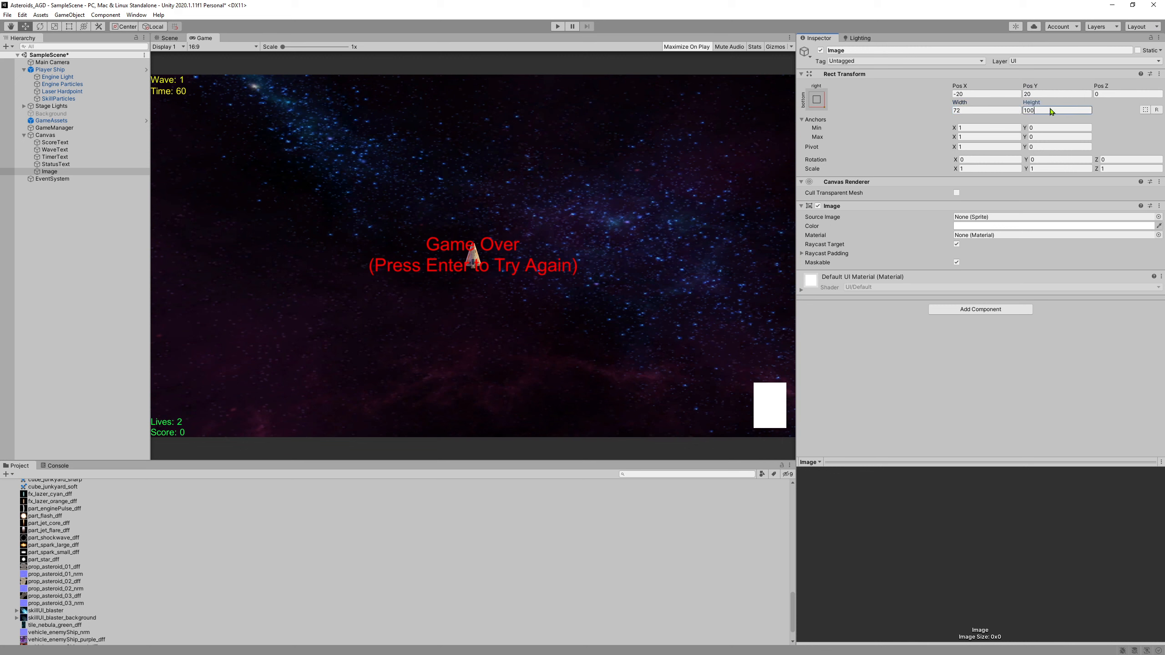
{"action": "type", "text": "72"}
Rename the new canvas image SkillBackground
{"action": "left_click", "coordinate": [886, 49]}
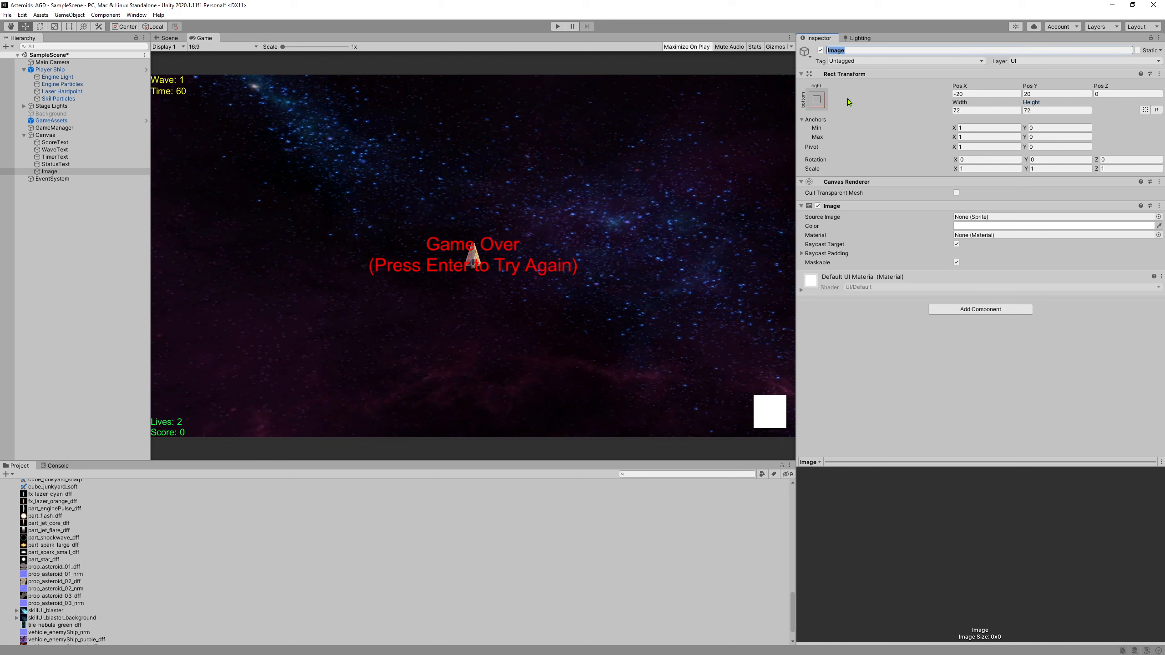
{"action": "type", "text": "SkillBackground"}
{"action": "key", "text": "Return"}
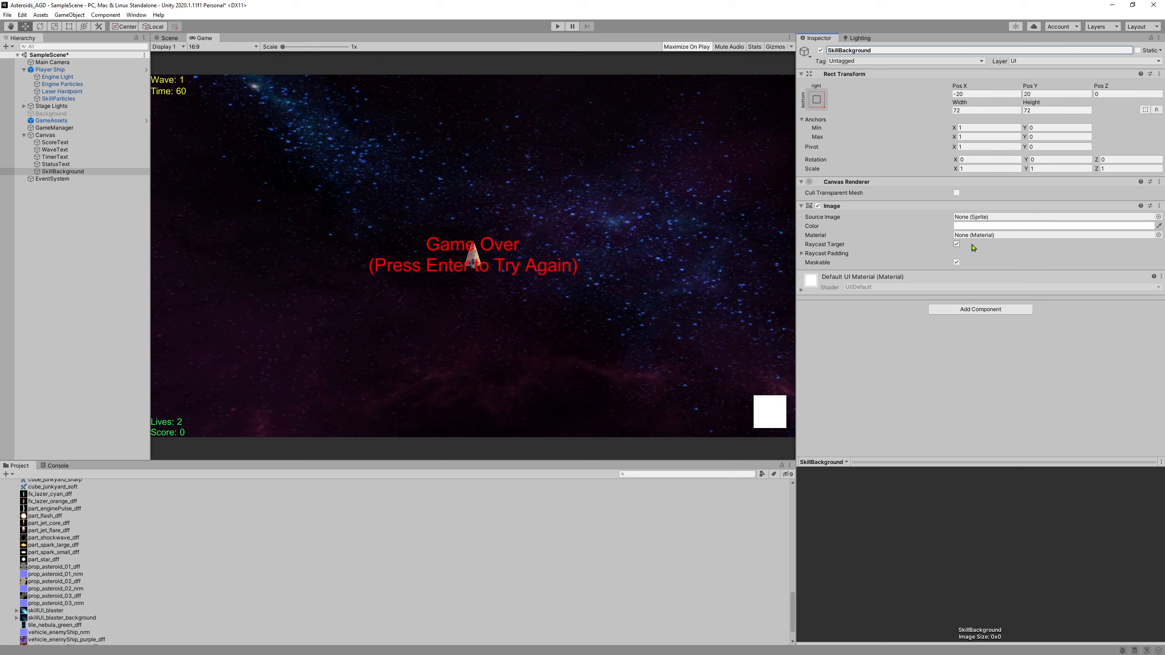
Assign the skillUI_blaster_background sprite as SkillBackground's source image and check it in a short play test
{"action": "left_click", "coordinate": [968, 220]}
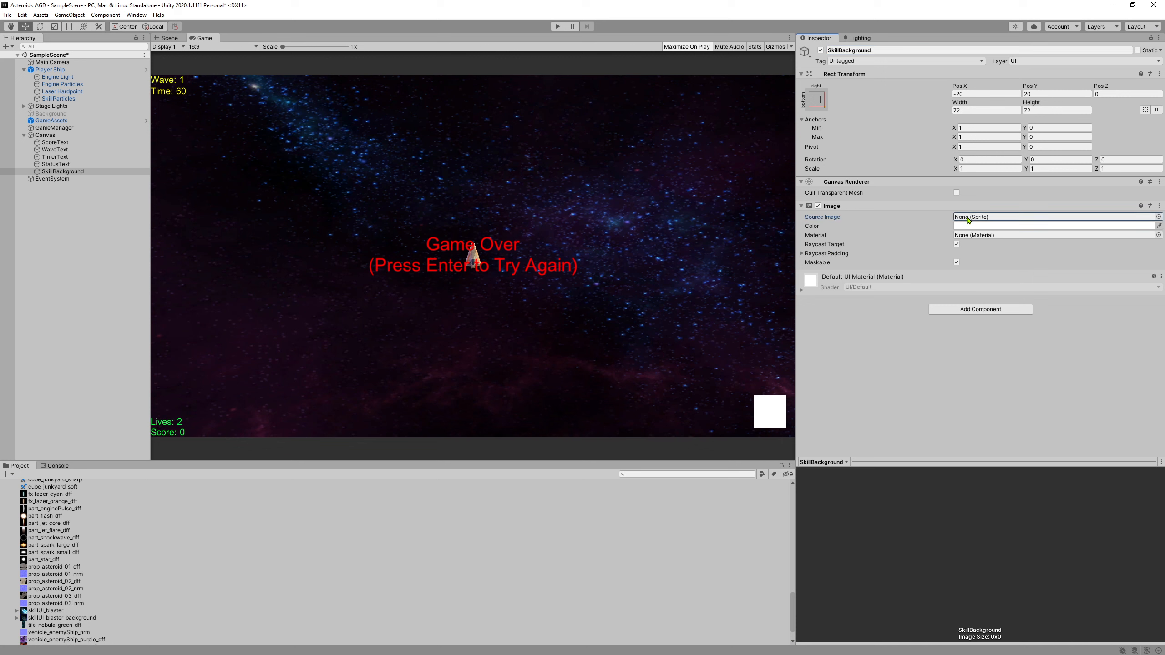
{"action": "left_click", "coordinate": [1158, 216]}
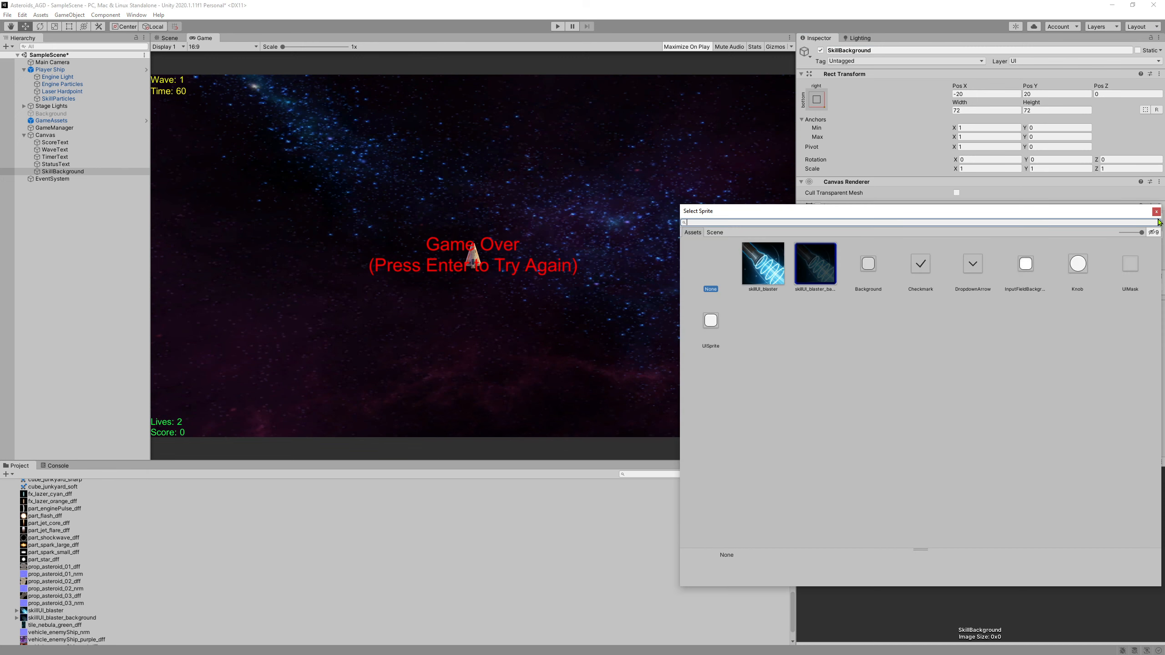
{"action": "left_click", "coordinate": [806, 274]}
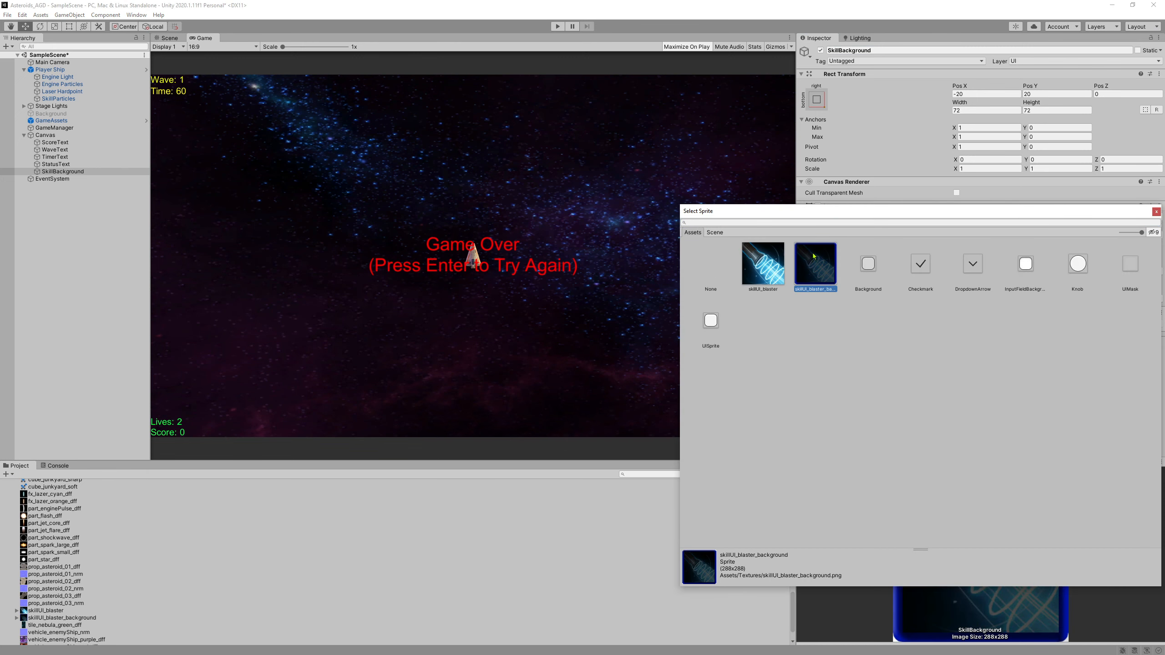
{"action": "left_click", "coordinate": [1156, 212]}
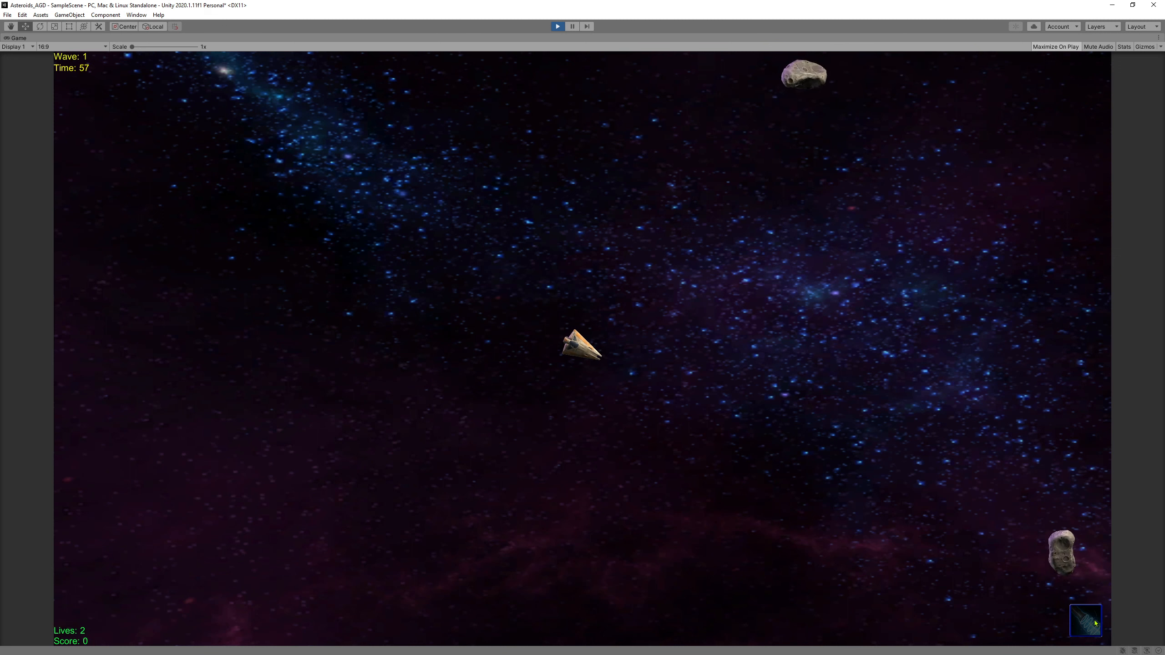
{"action": "left_click", "coordinate": [557, 26]}
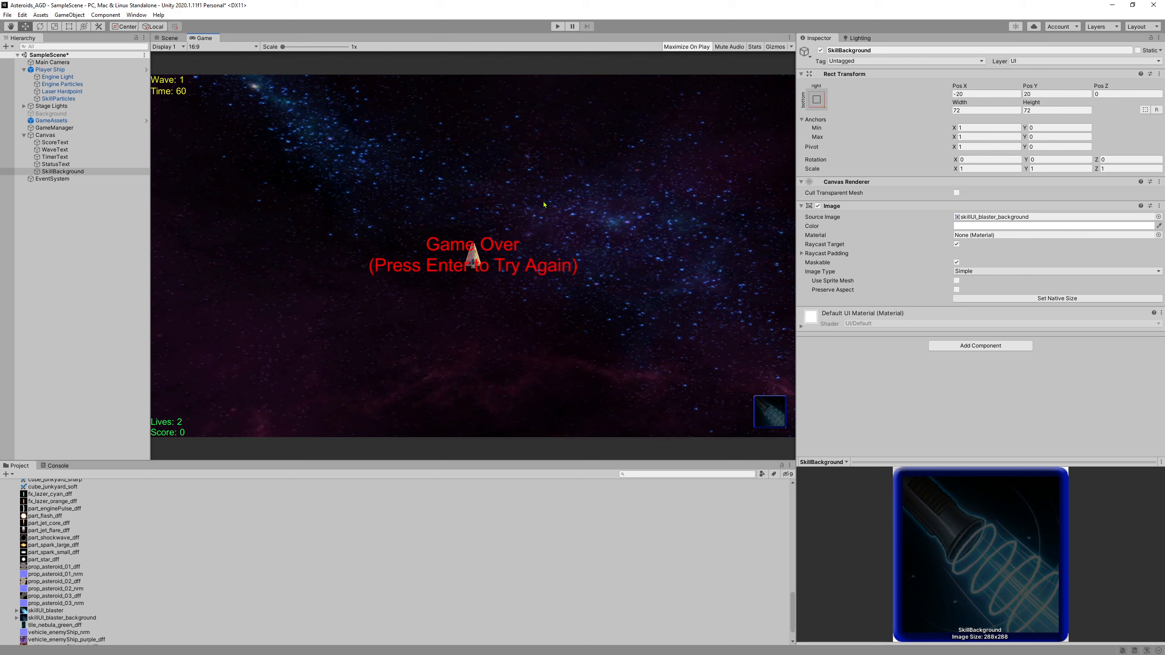
Add a second UI Image to the Canvas below SkillBackground
{"action": "left_click", "coordinate": [61, 172]}
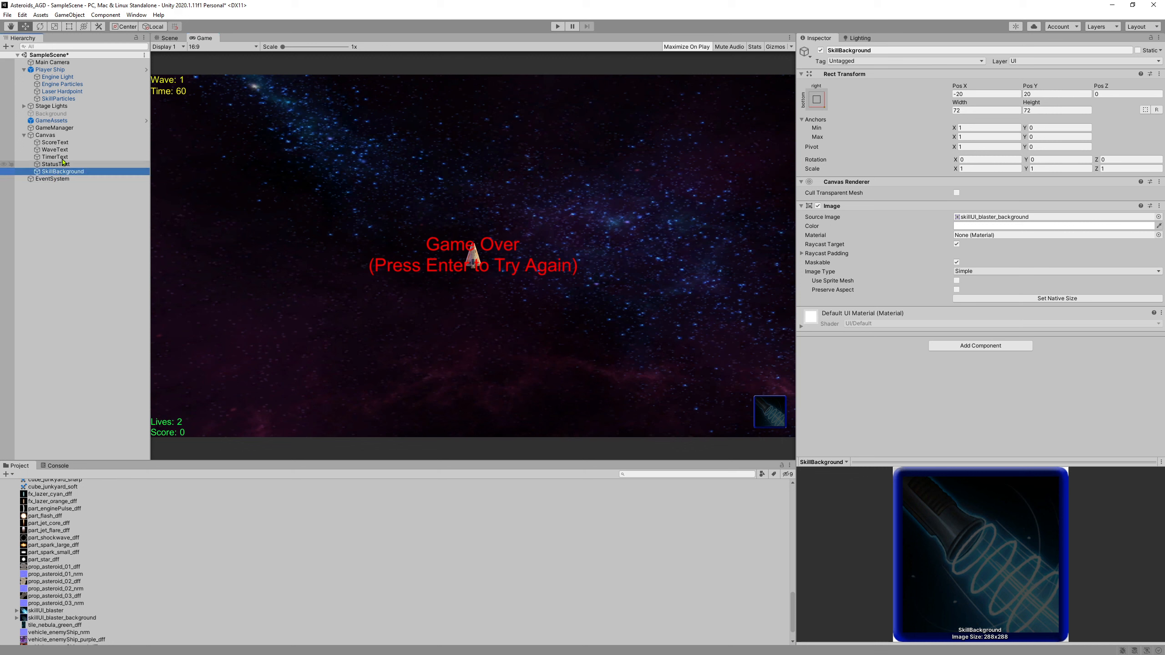
{"action": "left_click", "coordinate": [64, 17]}
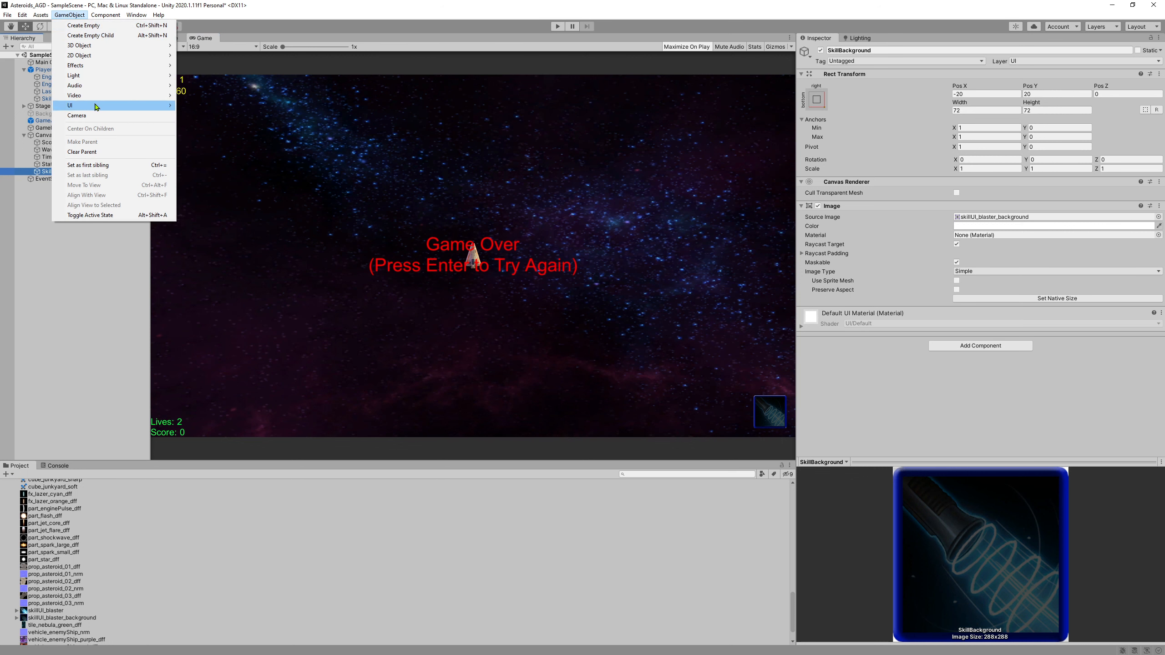
{"action": "mouse_move", "coordinate": [102, 106]}
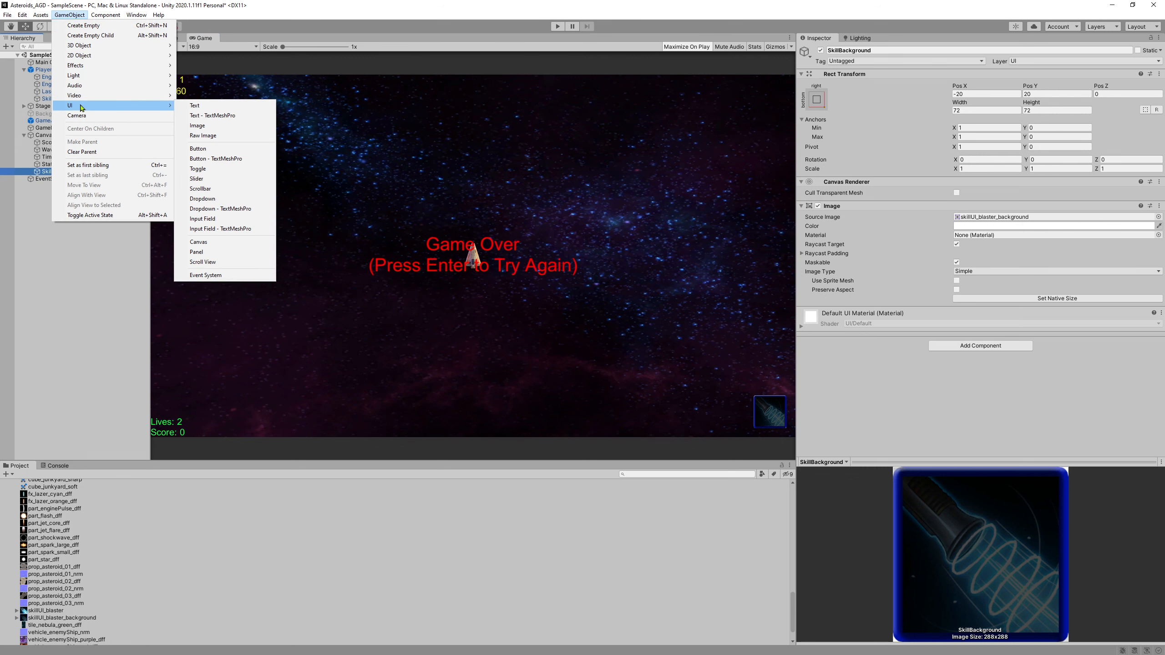
{"action": "left_click", "coordinate": [211, 130]}
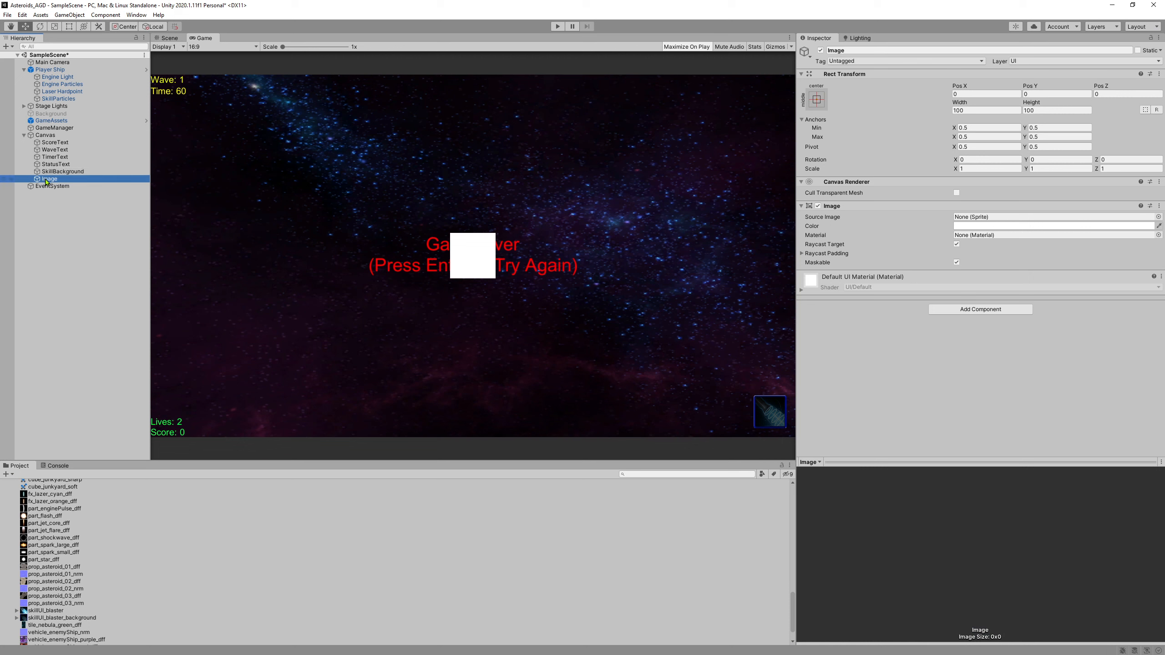
Rename the second canvas image SkillForeground
{"action": "left_click", "coordinate": [862, 52]}
{"action": "type", "text": "S"}
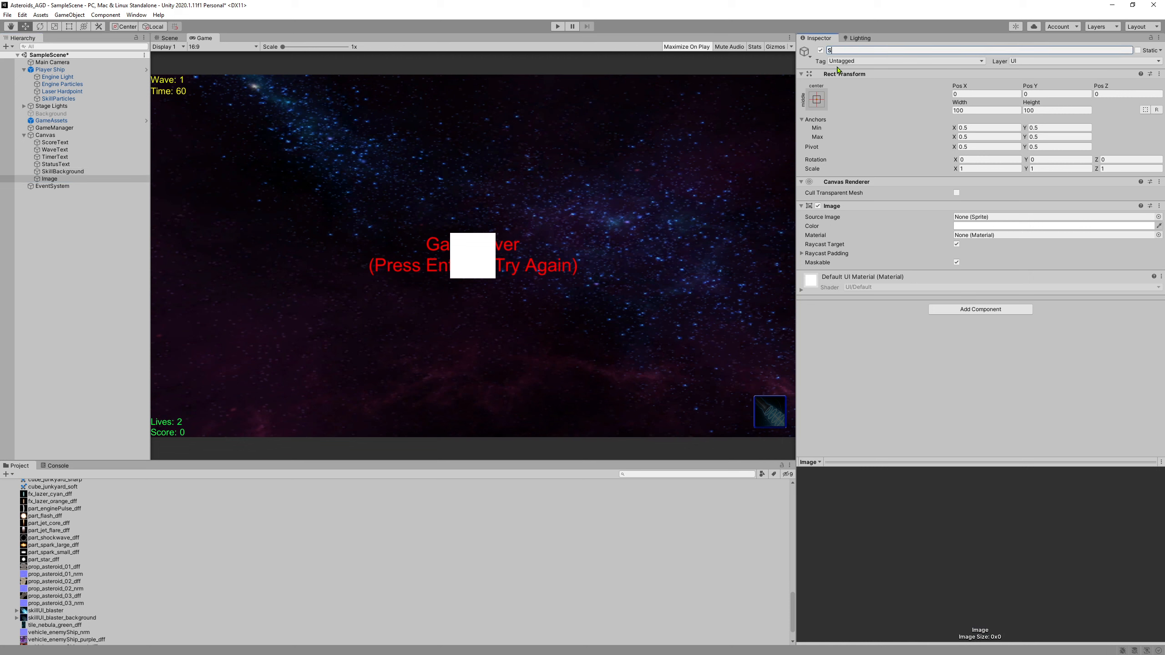
{"action": "type", "text": "killForeground"}
{"action": "key", "text": "Return"}
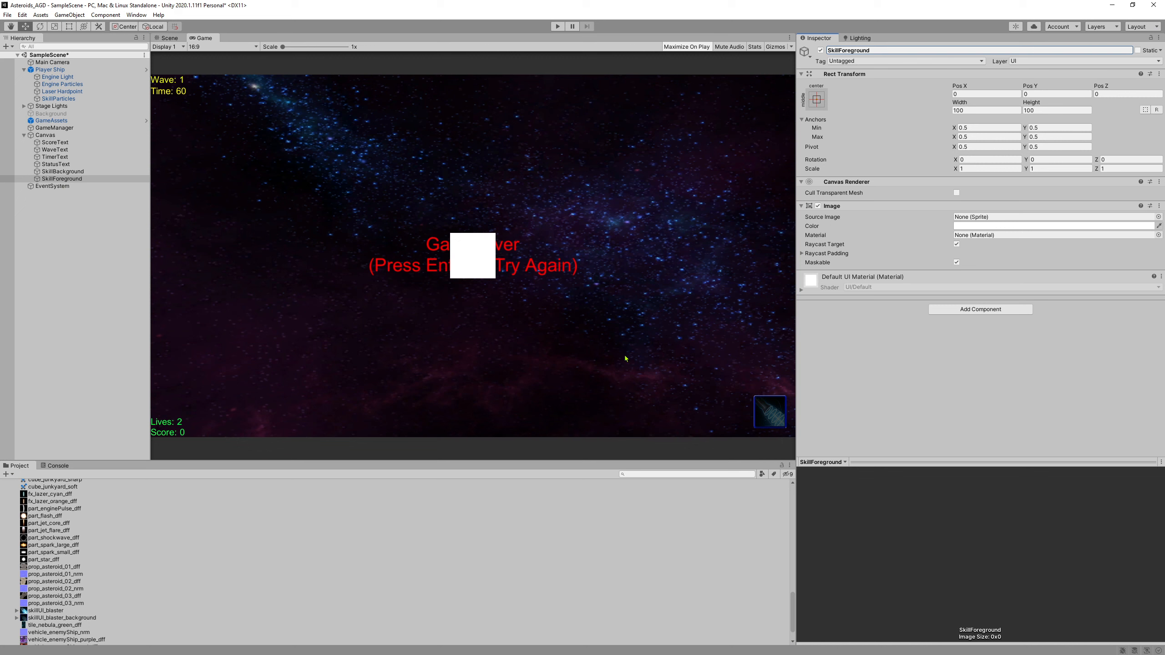
Make SkillForeground a child of SkillBackground and centre it on its parent by setting Pos X and Pos Y to 0
{"action": "left_click_drag", "start_coordinate": [51, 179], "coordinate": [62, 171]}
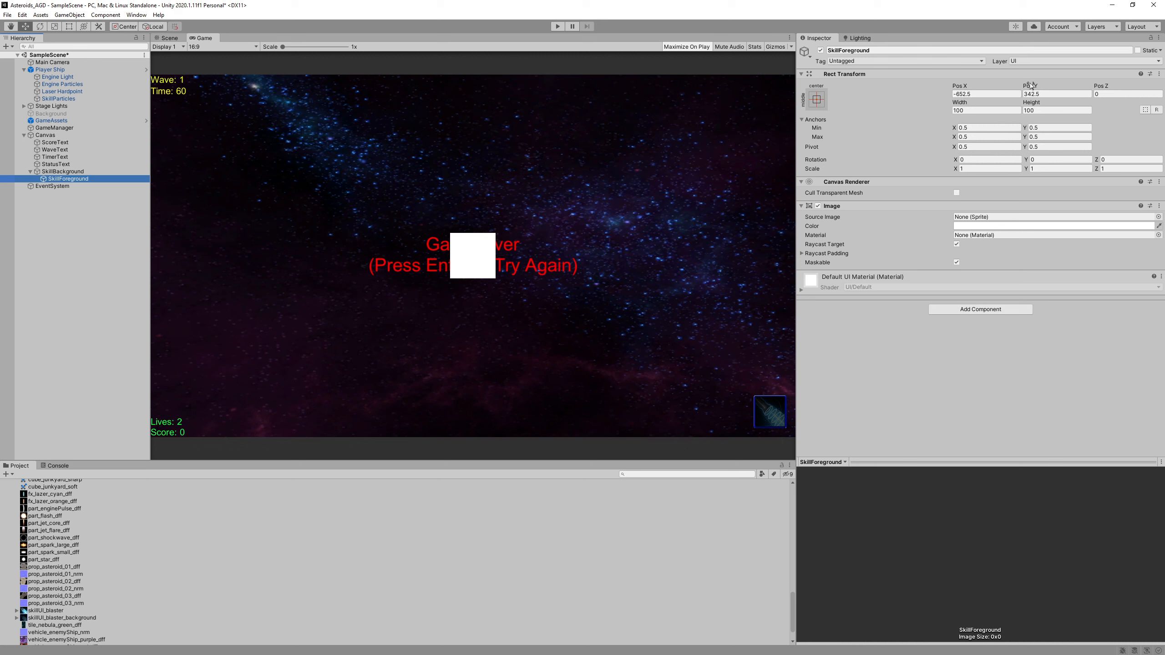
{"action": "left_click", "coordinate": [986, 93]}
{"action": "type", "text": "0"}
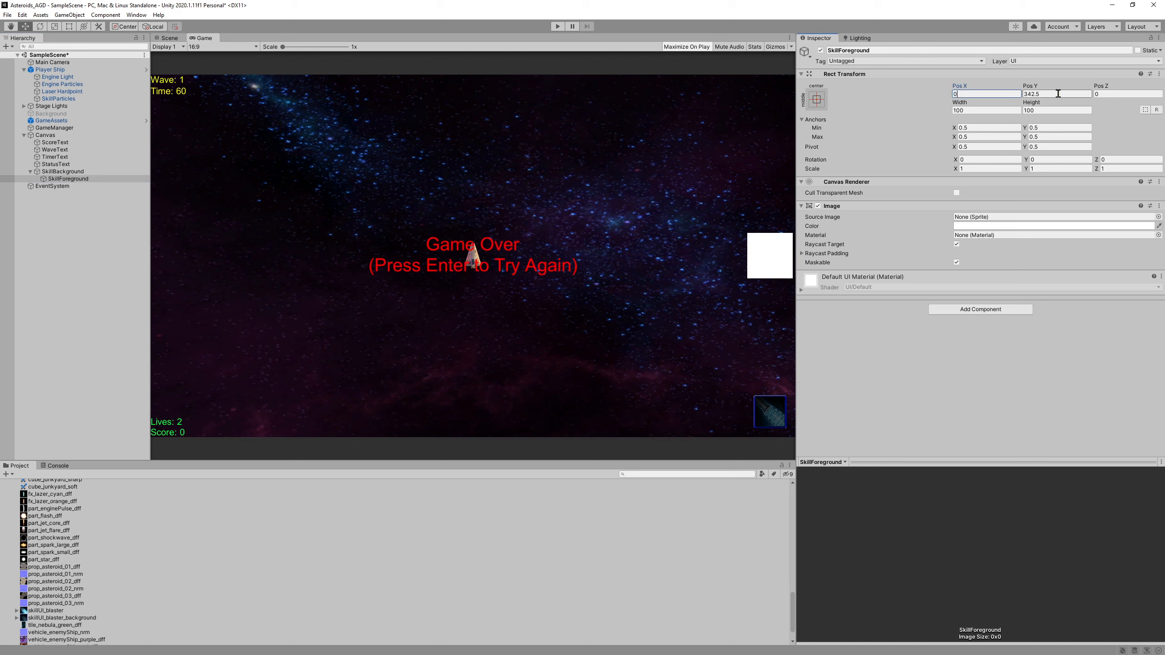
{"action": "key", "text": "Tab"}
{"action": "type", "text": "0"}
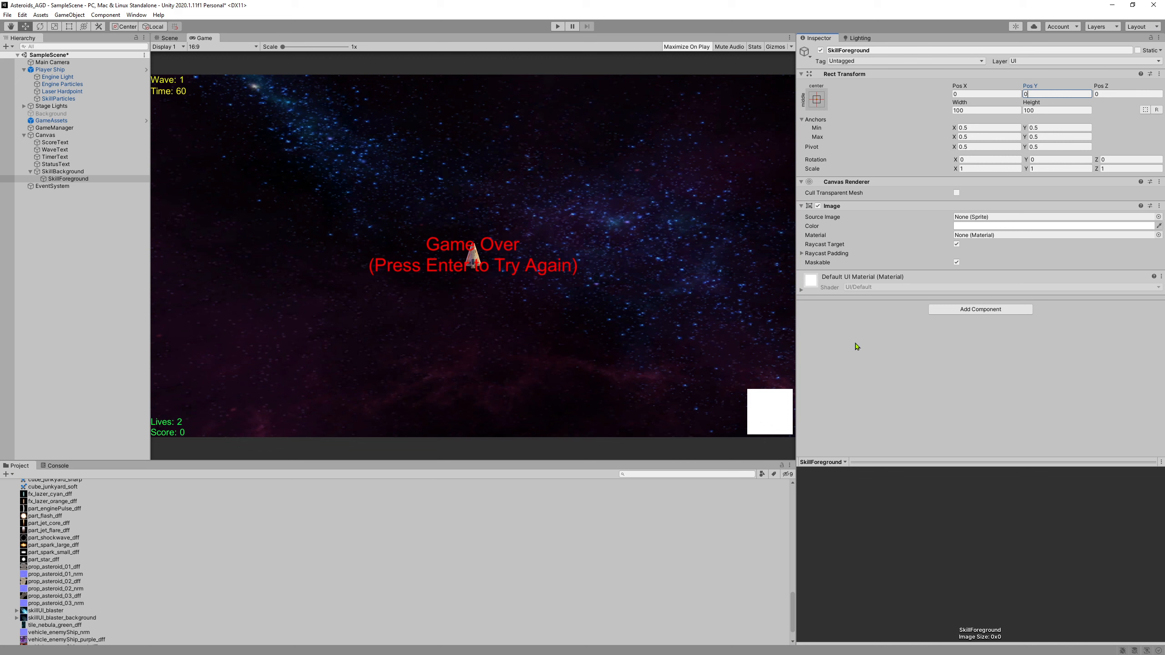
Check SkillBackground's sprite size and divide 288 by 72 in Calculator to find the icon's scale factor
{"action": "left_click", "coordinate": [983, 112]}
{"action": "left_click", "coordinate": [68, 172]}
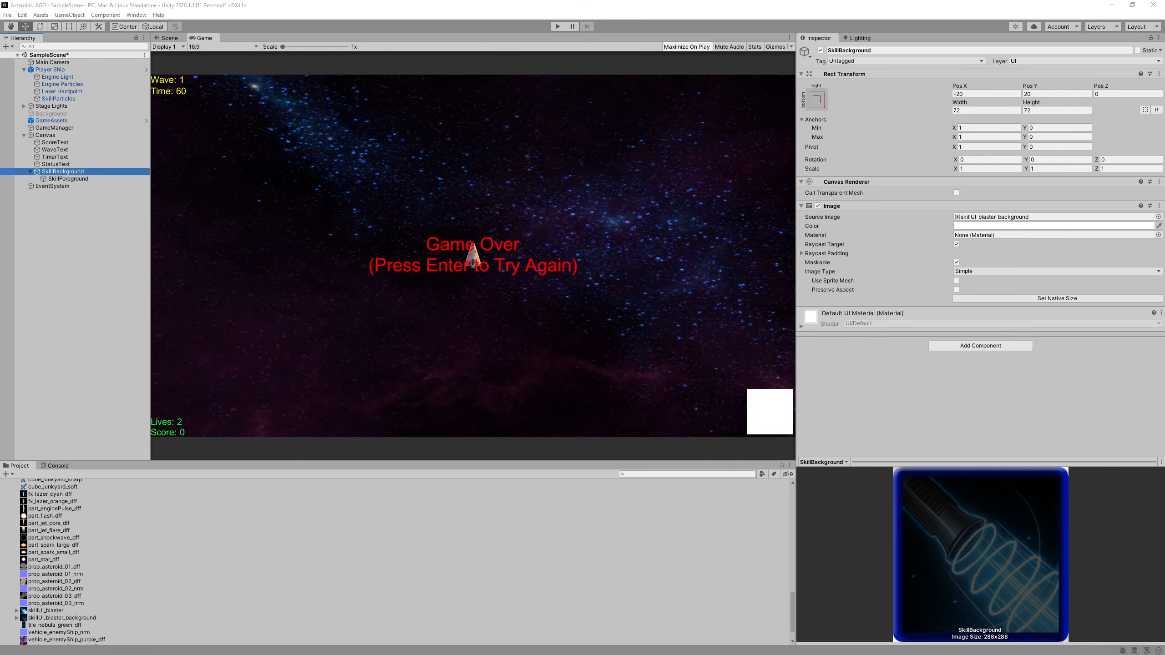
{"action": "left_click_drag", "start_coordinate": [0, 257], "coordinate": [705, 152]}
{"action": "left_click", "coordinate": [473, 443]}
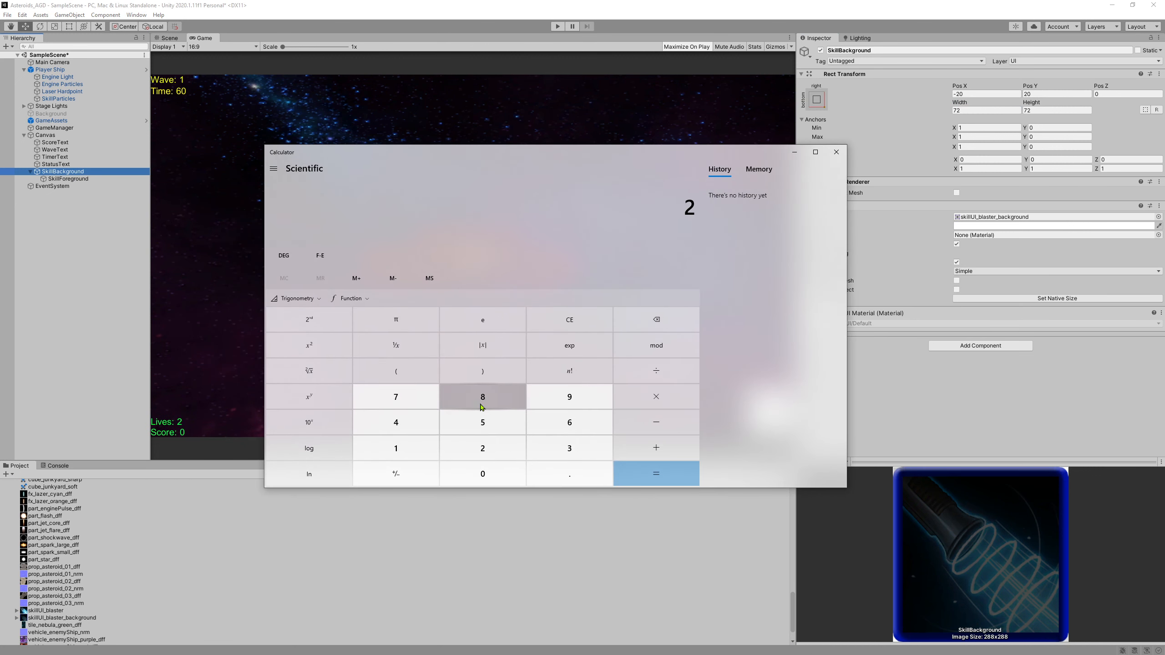
{"action": "left_click", "coordinate": [481, 407]}
{"action": "left_click", "coordinate": [481, 407]}
{"action": "left_click", "coordinate": [648, 374]}
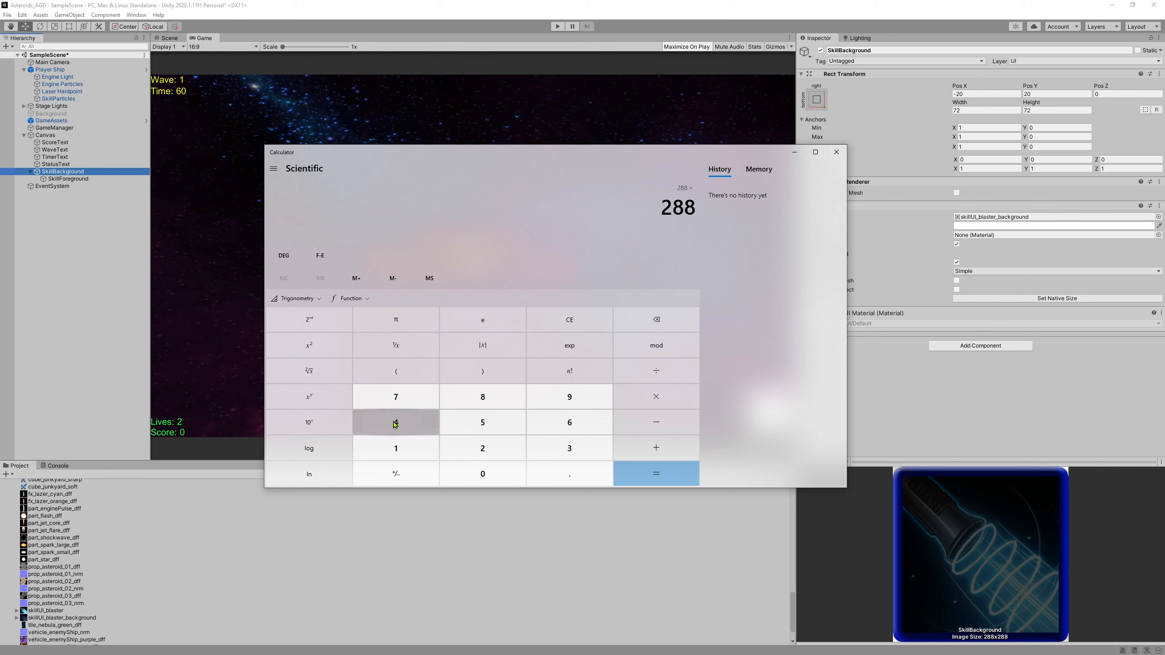
{"action": "left_click", "coordinate": [395, 397]}
{"action": "left_click", "coordinate": [482, 447]}
{"action": "left_click", "coordinate": [656, 473]}
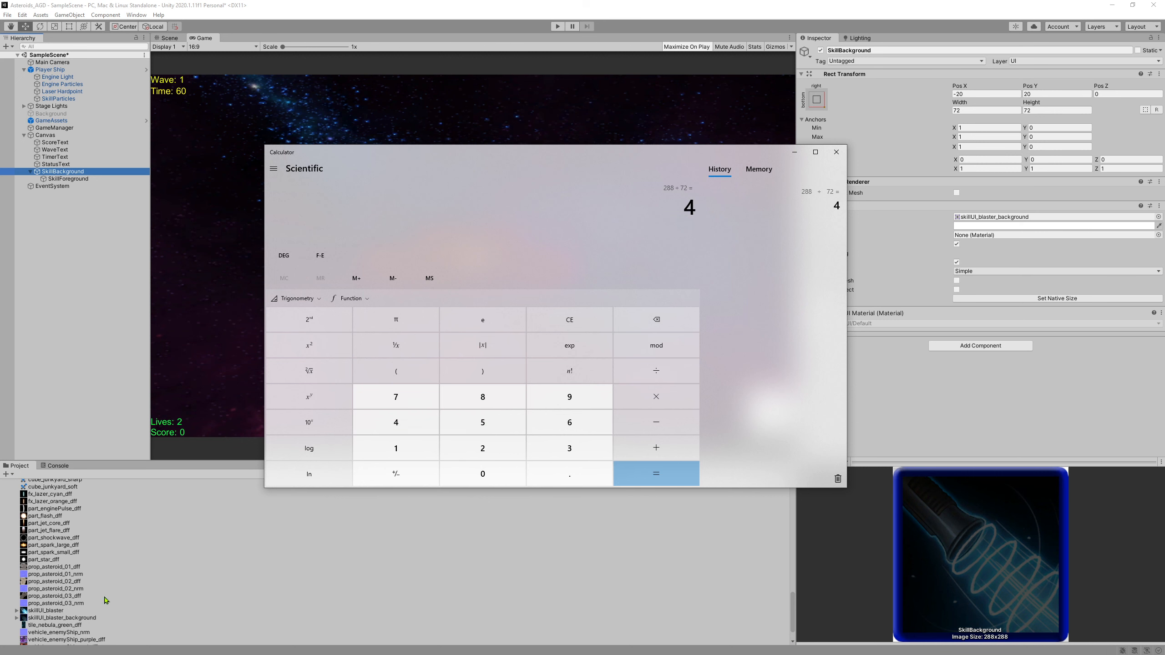
Check the skillUI_blaster texture's size, divide 256 by 4 in Calculator to get the foreground size, and close Calculator
{"action": "scroll", "coordinate": [69, 520], "scroll_direction": "down", "scroll_amount": 3}
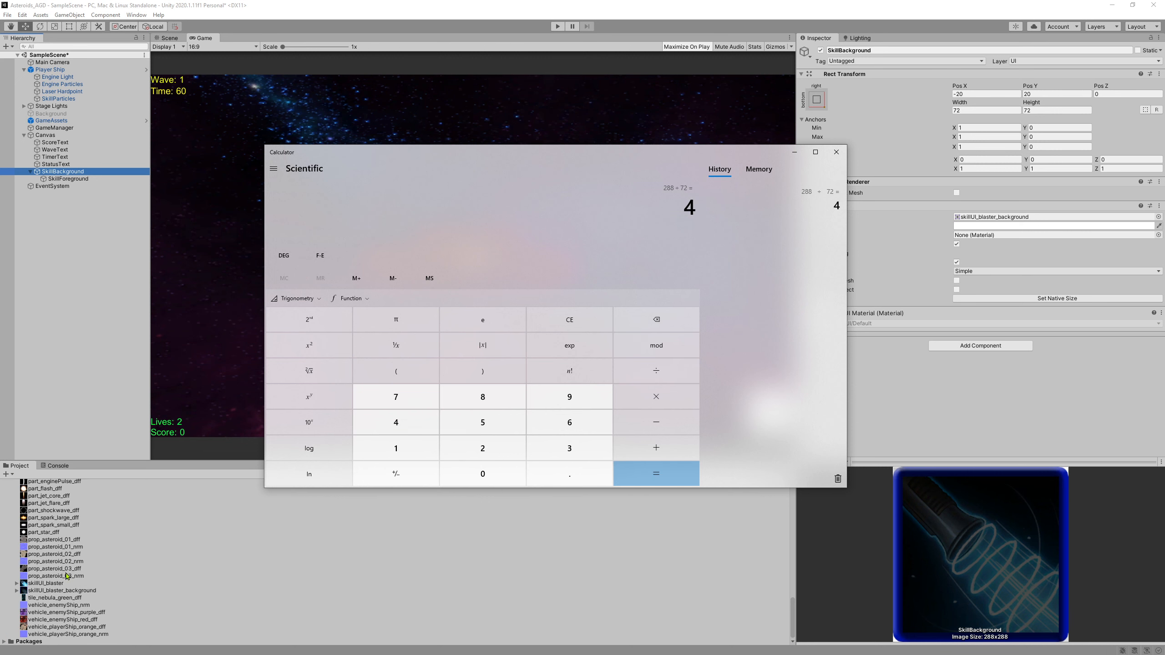
{"action": "left_click", "coordinate": [46, 583]}
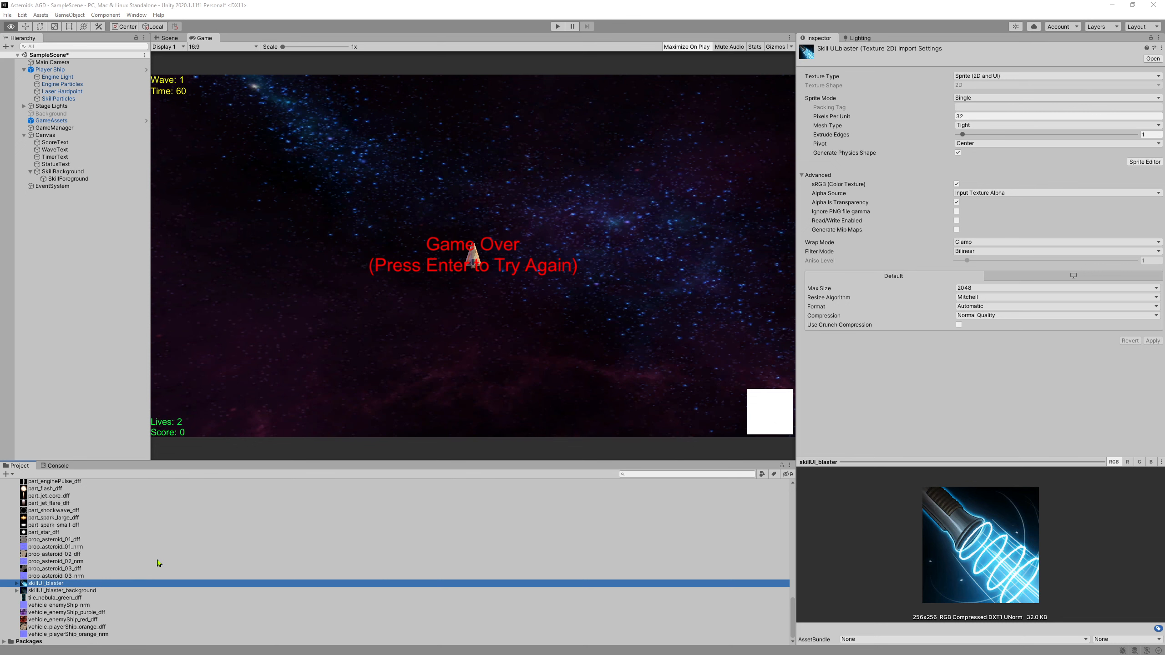
{"action": "key", "text": "alt+Tab"}
{"action": "left_click", "coordinate": [485, 456]}
{"action": "left_click", "coordinate": [494, 434]}
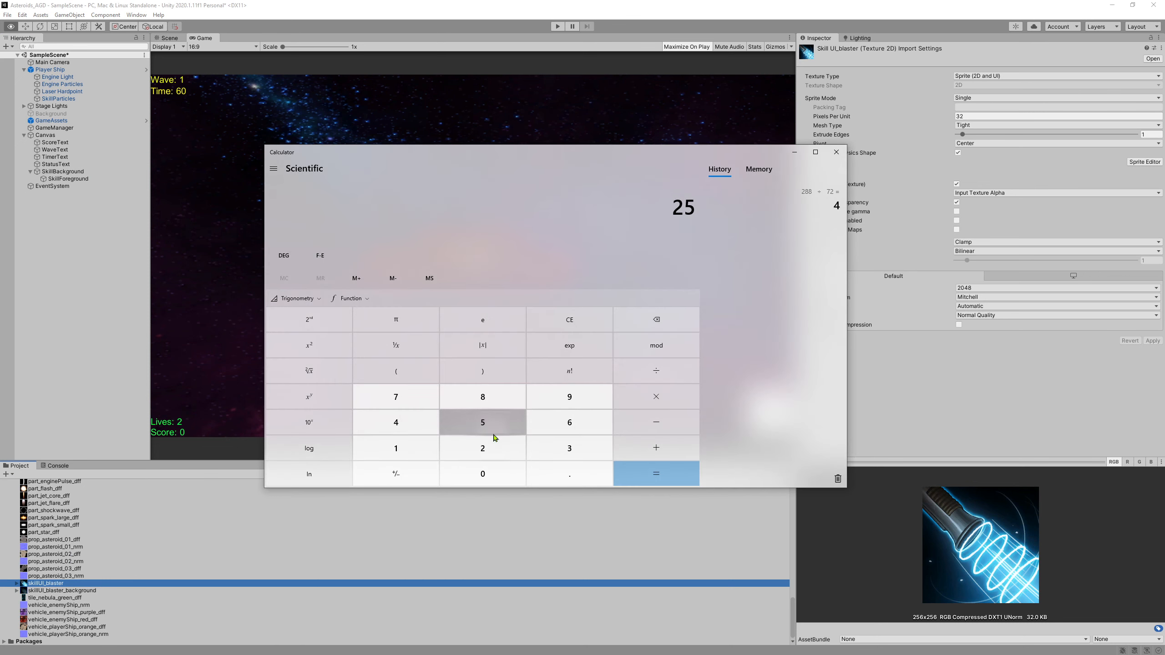
{"action": "left_click", "coordinate": [555, 431]}
{"action": "left_click", "coordinate": [632, 374]}
{"action": "left_click", "coordinate": [396, 422]}
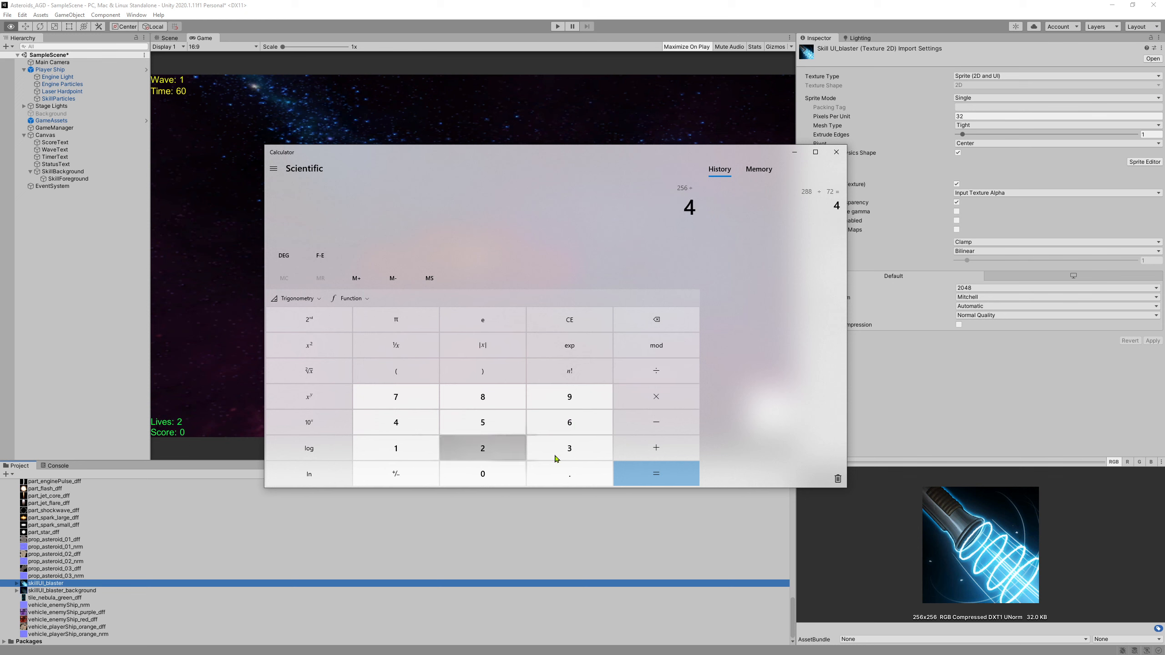
{"action": "left_click", "coordinate": [656, 474]}
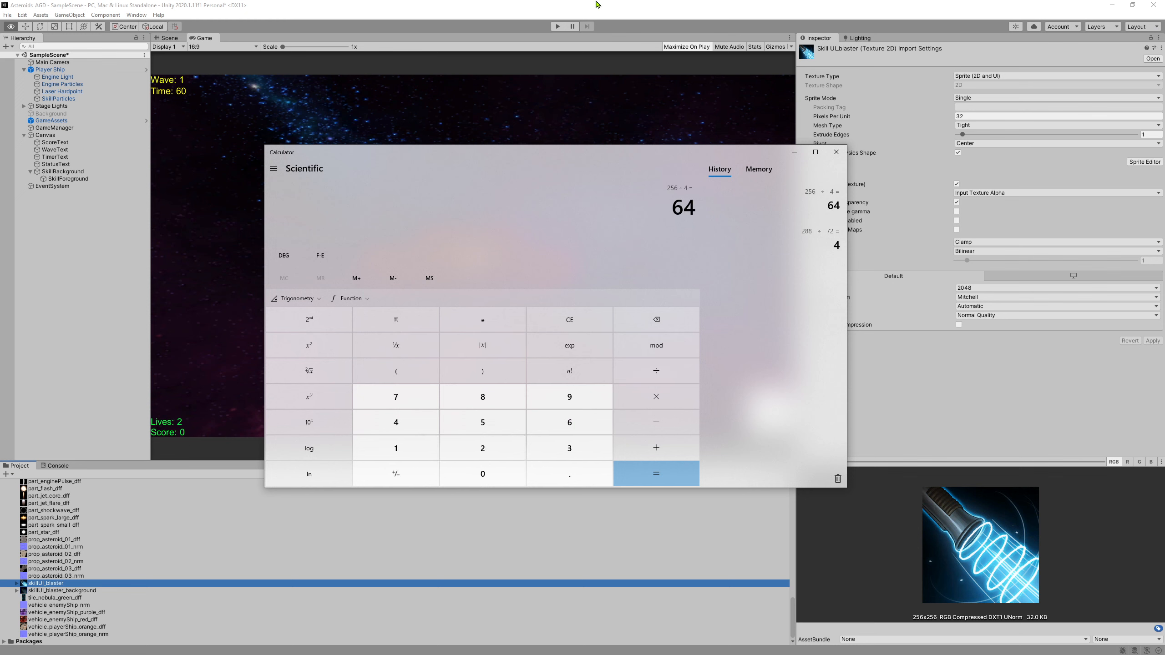
{"action": "left_click", "coordinate": [836, 152]}
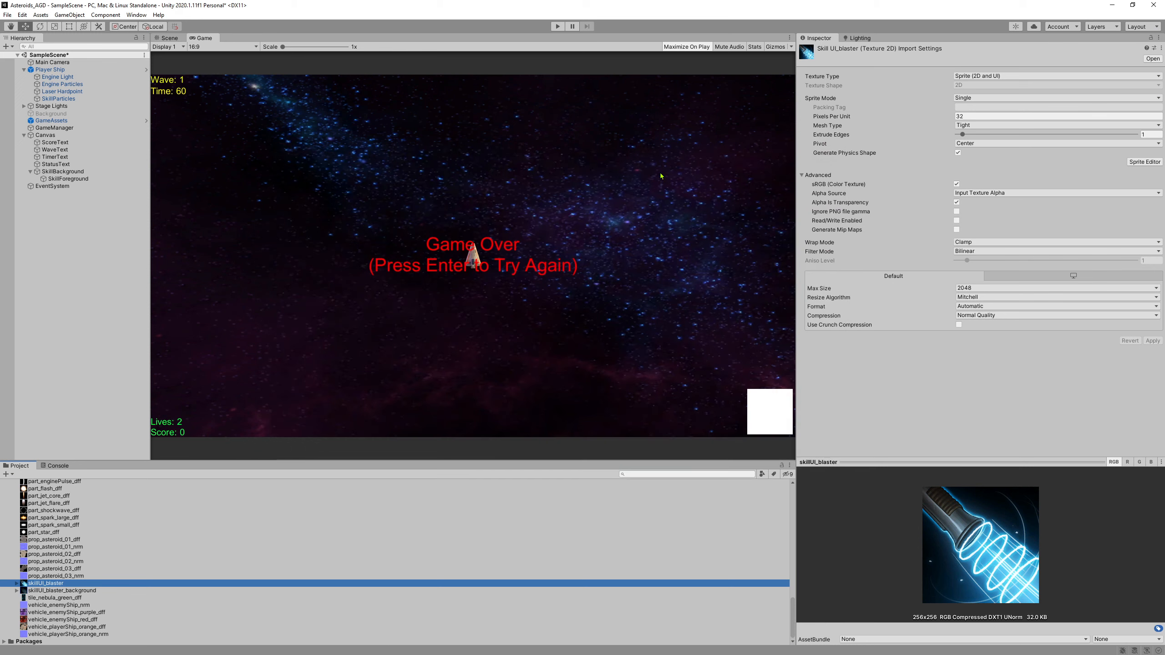
Set SkillForeground's width and height to 64
{"action": "left_click", "coordinate": [68, 178]}
{"action": "left_click", "coordinate": [972, 110]}
{"action": "type", "text": "6"}
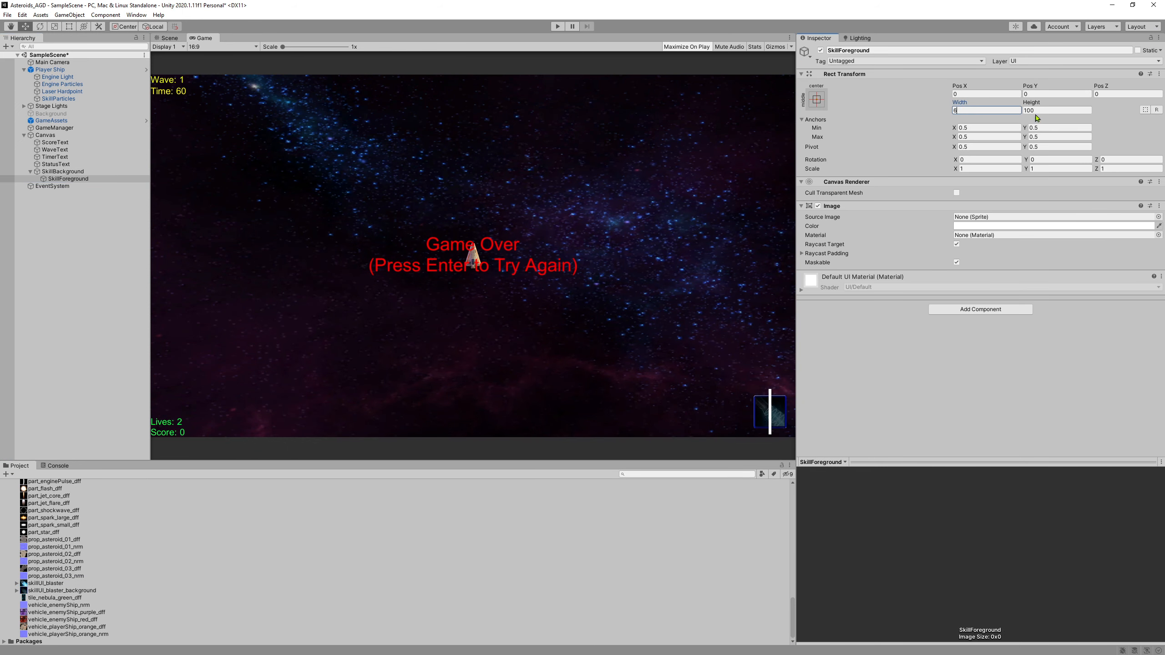
{"action": "type", "text": "4"}
{"action": "key", "text": "Tab"}
{"action": "type", "text": "64"}
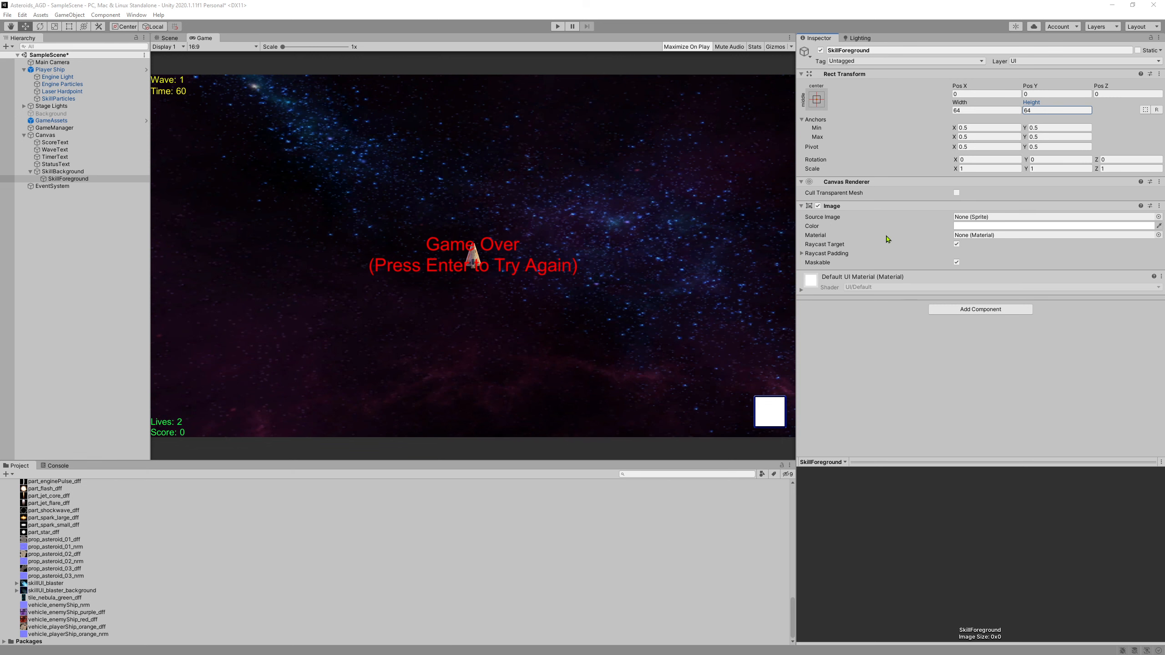
Assign the skillUI_blaster sprite as SkillForeground's source image
{"action": "left_click", "coordinate": [1158, 218]}
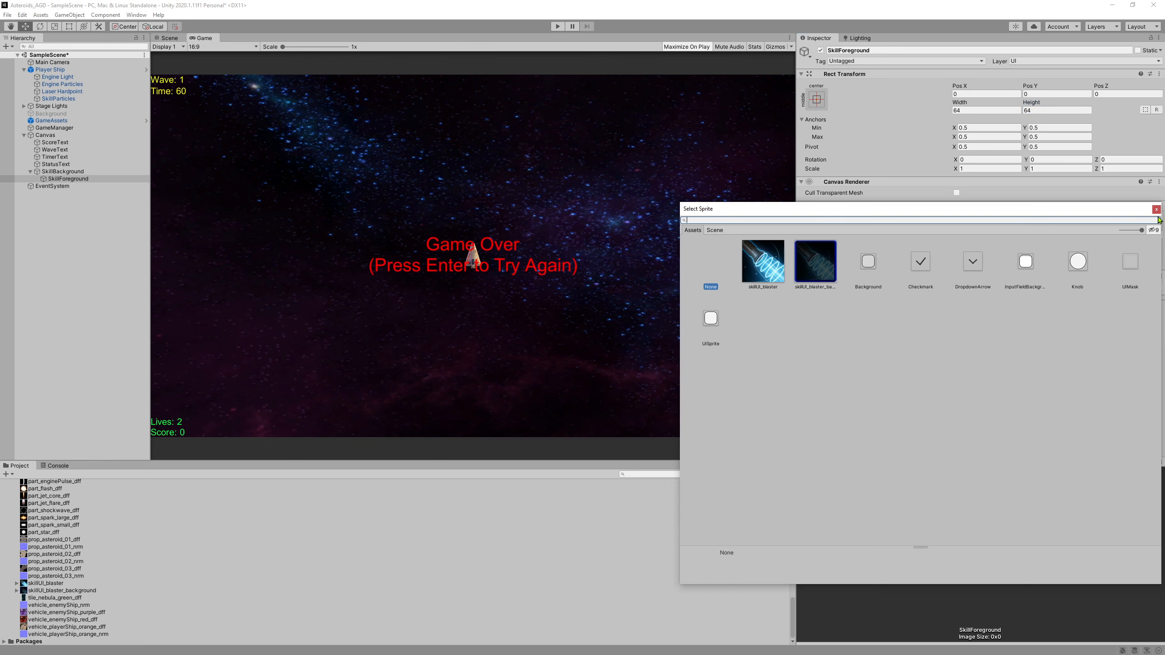
{"action": "left_click", "coordinate": [767, 267]}
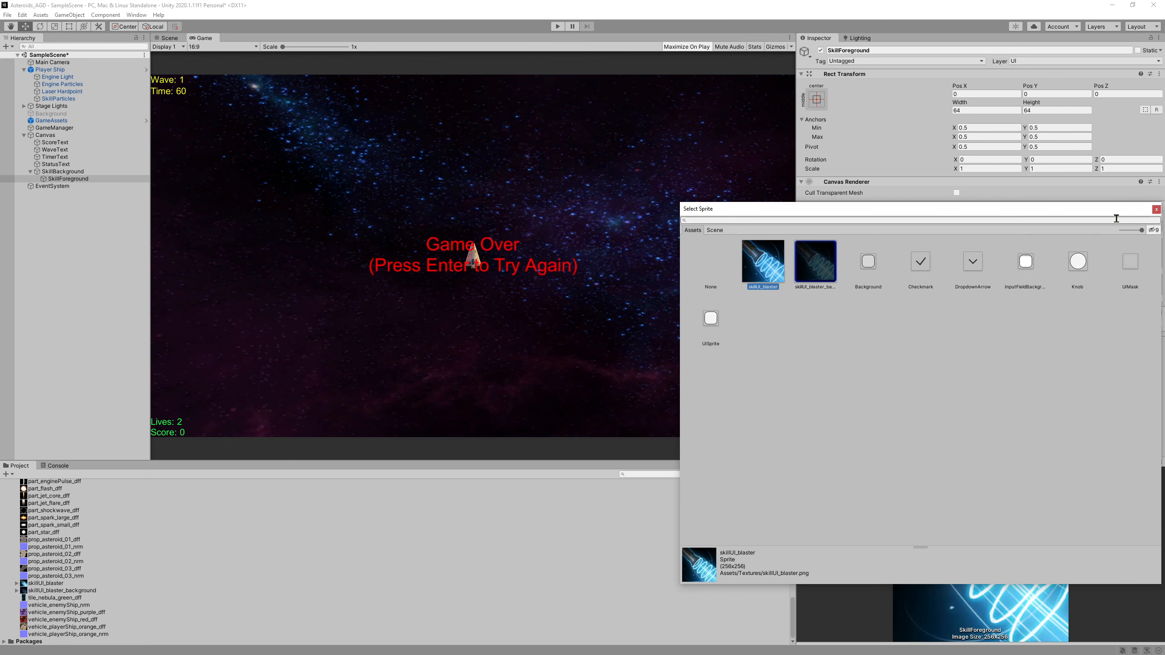
{"action": "left_click", "coordinate": [1155, 209]}
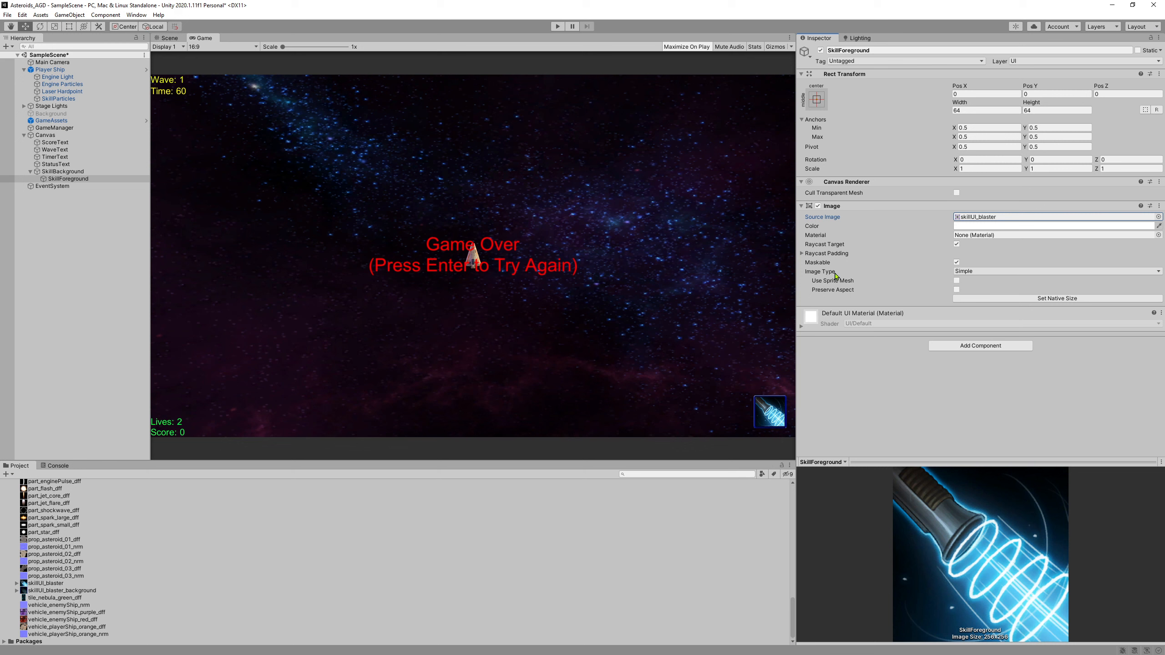
Set SkillForeground's Image Type to Filled and try out the Fill Amount, ending at 1
{"action": "left_click", "coordinate": [968, 271]}
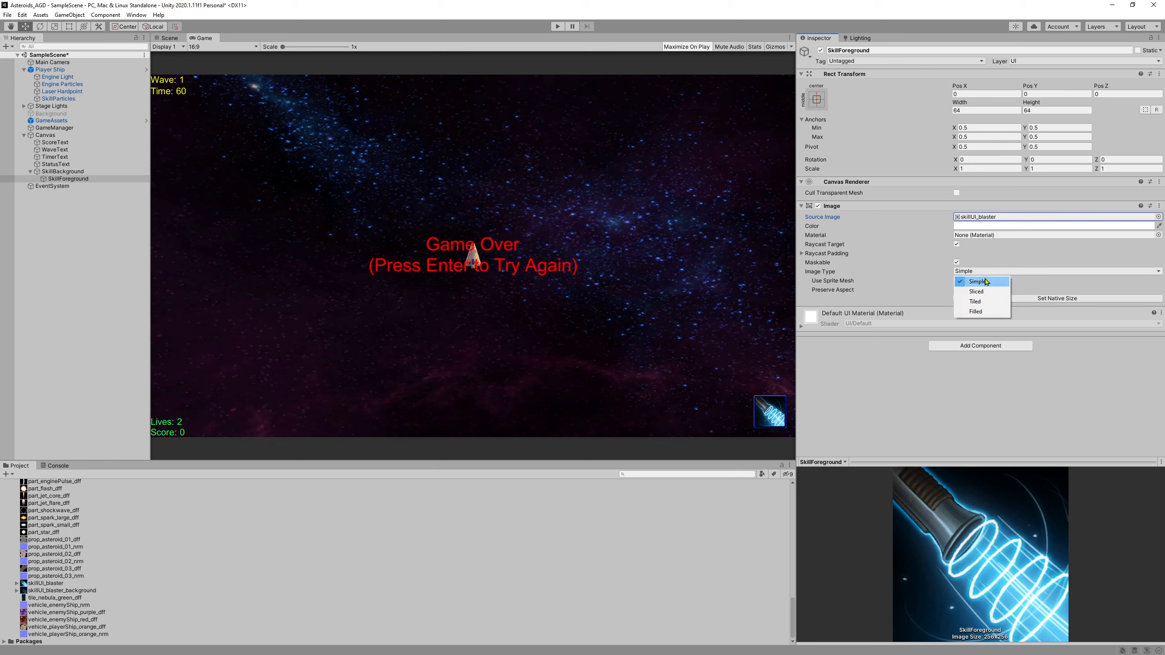
{"action": "left_click", "coordinate": [978, 312]}
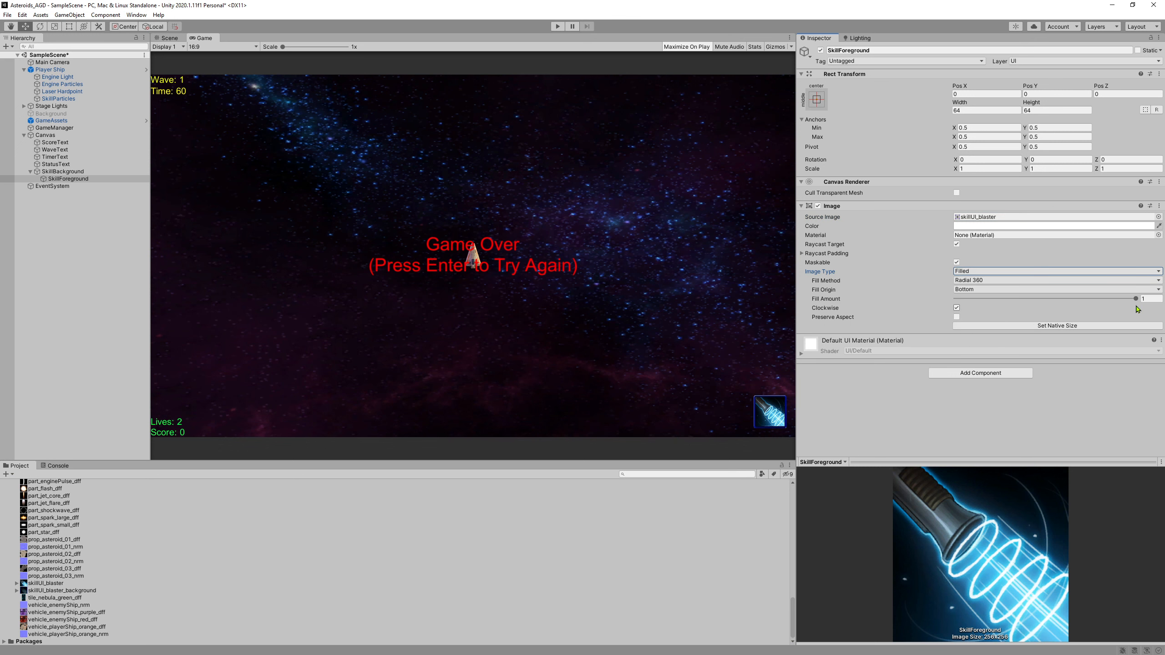
{"action": "mouse_move", "coordinate": [1135, 299]}
{"action": "left_mouse_down"}
{"action": "mouse_move", "coordinate": [1021, 298]}
{"action": "mouse_move", "coordinate": [953, 322]}
{"action": "mouse_move", "coordinate": [1131, 317]}
{"action": "mouse_move", "coordinate": [1103, 313]}
{"action": "mouse_move", "coordinate": [1144, 304]}
{"action": "left_mouse_up"}
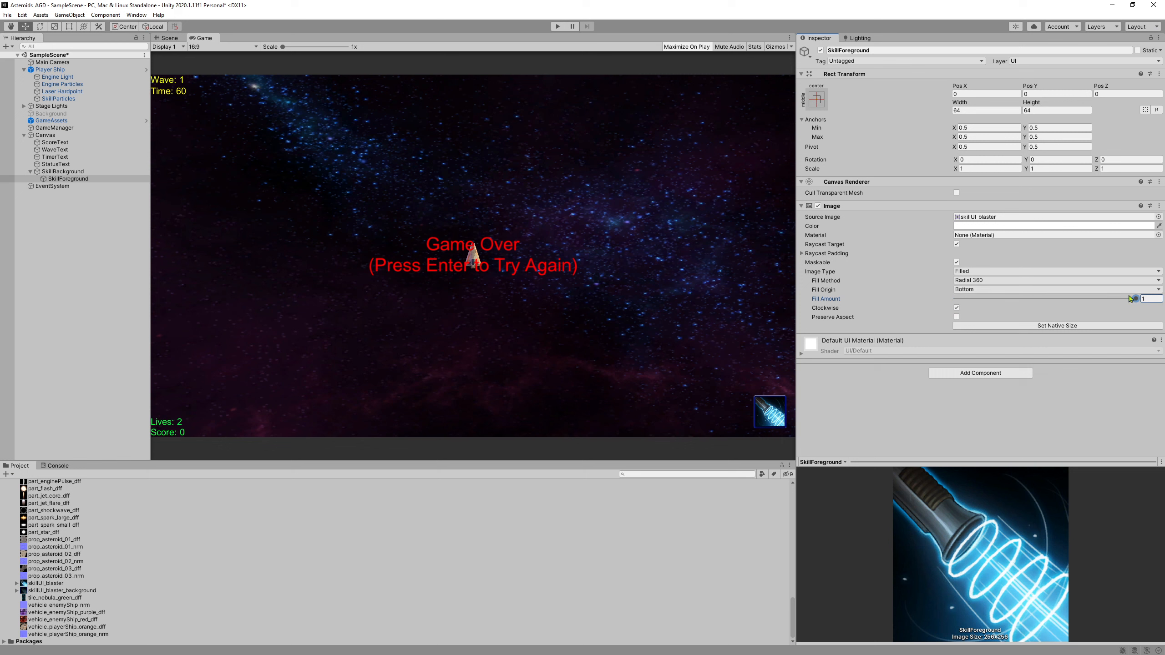
Turn off Clockwise for SkillForeground's radial fill and try out the Fill Amount, ending at 1
{"action": "left_click", "coordinate": [955, 308]}
{"action": "left_click_drag", "start_coordinate": [1137, 299], "coordinate": [1149, 325]}
Try the Horizontal and Vertical fill methods on SkillForeground, restore Radial 360, and preview the Fill Amount, ending at 1
{"action": "left_click", "coordinate": [968, 281]}
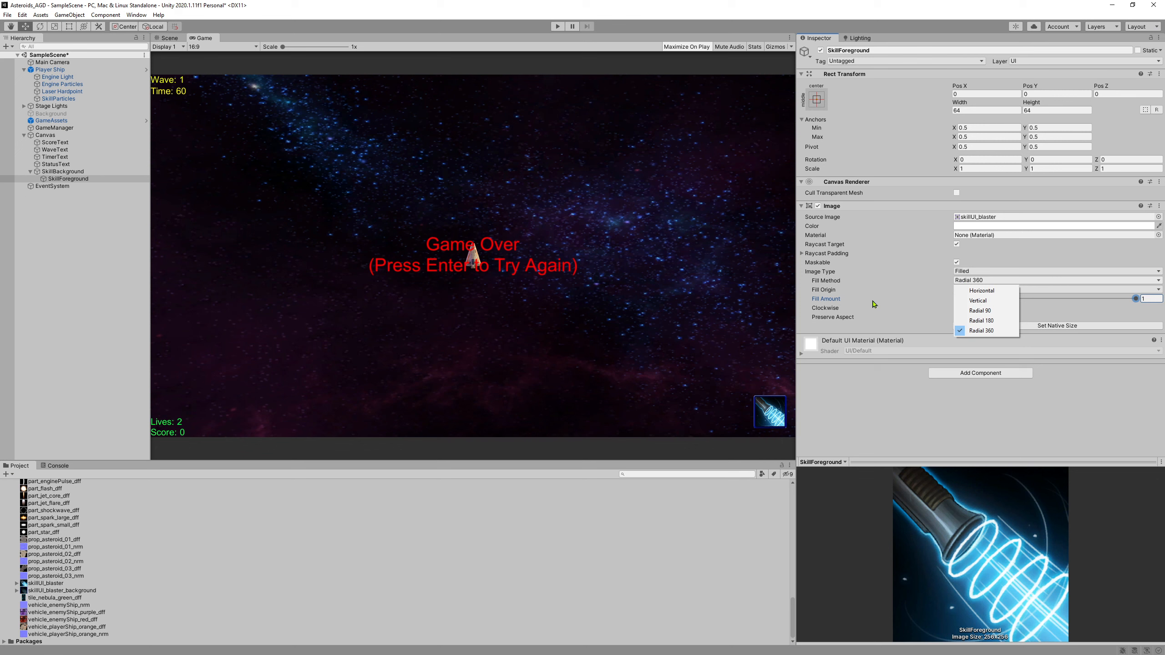
{"action": "left_click", "coordinate": [982, 290]}
{"action": "mouse_move", "coordinate": [1134, 299]}
{"action": "left_mouse_down"}
{"action": "mouse_move", "coordinate": [955, 310]}
{"action": "mouse_move", "coordinate": [1074, 313]}
{"action": "mouse_move", "coordinate": [1129, 314]}
{"action": "mouse_move", "coordinate": [888, 296]}
{"action": "mouse_move", "coordinate": [1145, 298]}
{"action": "left_mouse_up"}
{"action": "left_click", "coordinate": [972, 281]}
{"action": "left_click", "coordinate": [977, 300]}
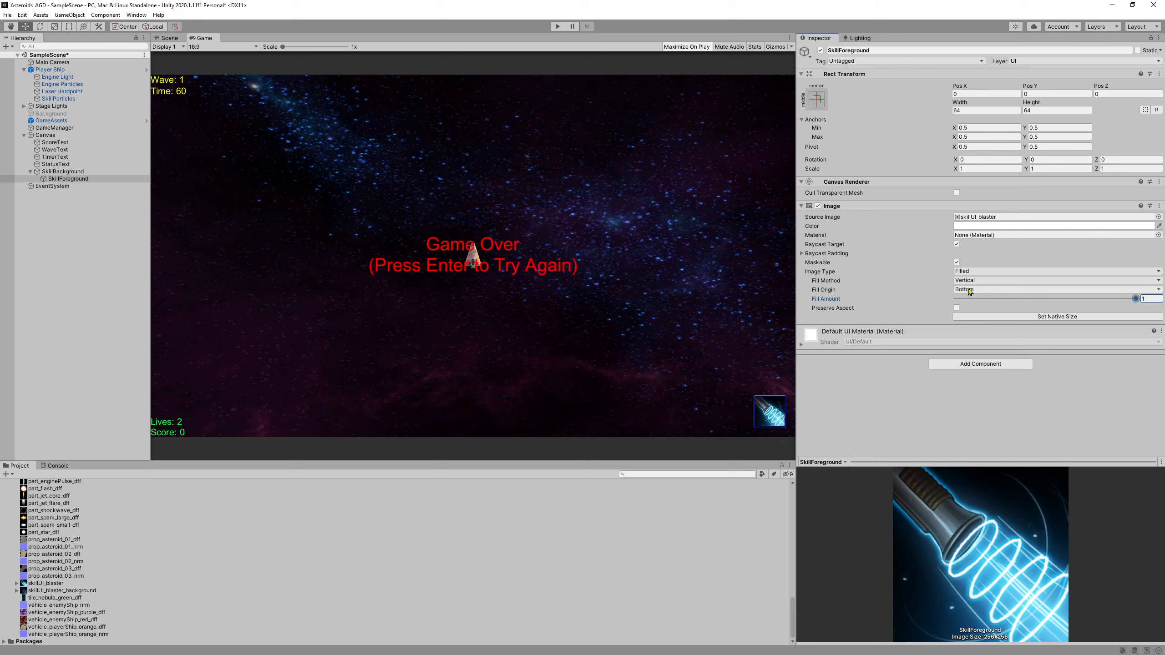
{"action": "left_click", "coordinate": [986, 279]}
{"action": "left_click", "coordinate": [990, 331]}
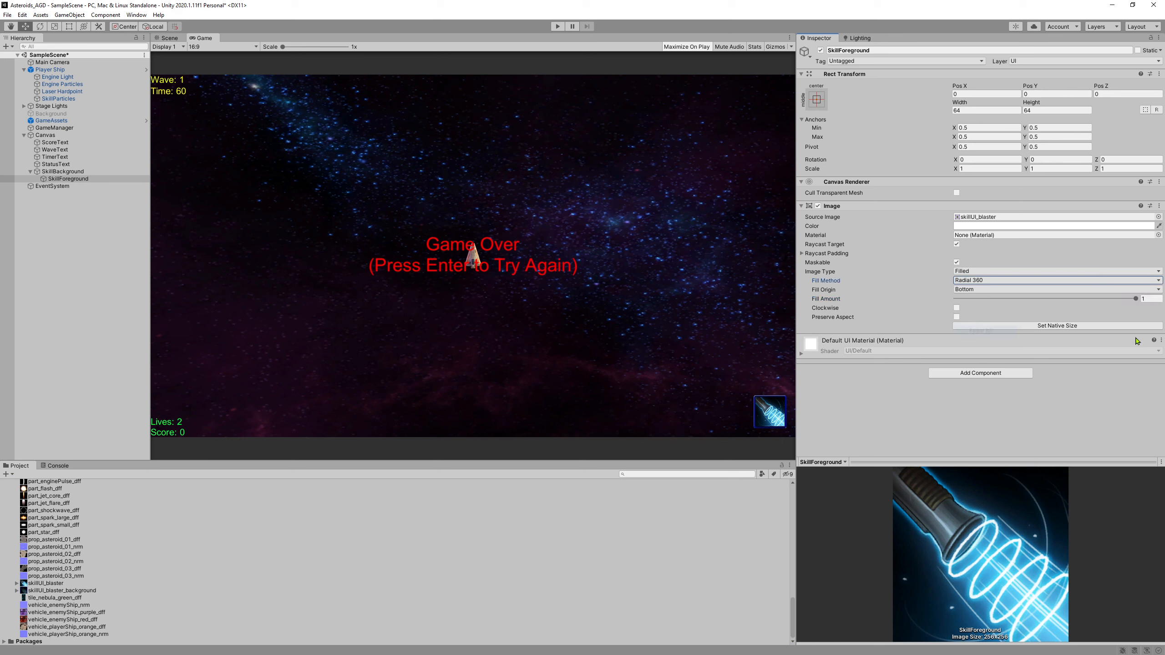
{"action": "mouse_move", "coordinate": [1138, 300]}
{"action": "left_mouse_down"}
{"action": "mouse_move", "coordinate": [955, 298]}
{"action": "mouse_move", "coordinate": [968, 319]}
{"action": "mouse_move", "coordinate": [986, 319]}
{"action": "mouse_move", "coordinate": [1142, 306]}
{"action": "mouse_move", "coordinate": [943, 304]}
{"action": "mouse_move", "coordinate": [1147, 314]}
{"action": "left_mouse_up"}
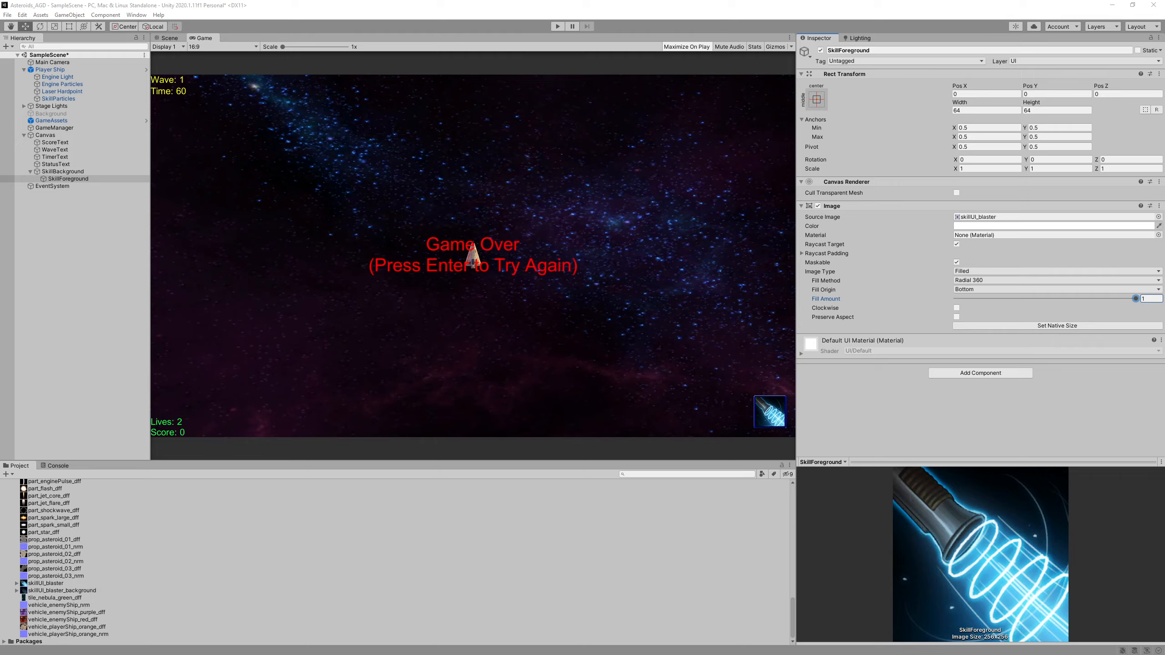
In Visual Studio, declare "public Image skillImage;" below statusText in the UI Links section of LevelManager.cs
{"action": "key", "text": "alt+Tab"}
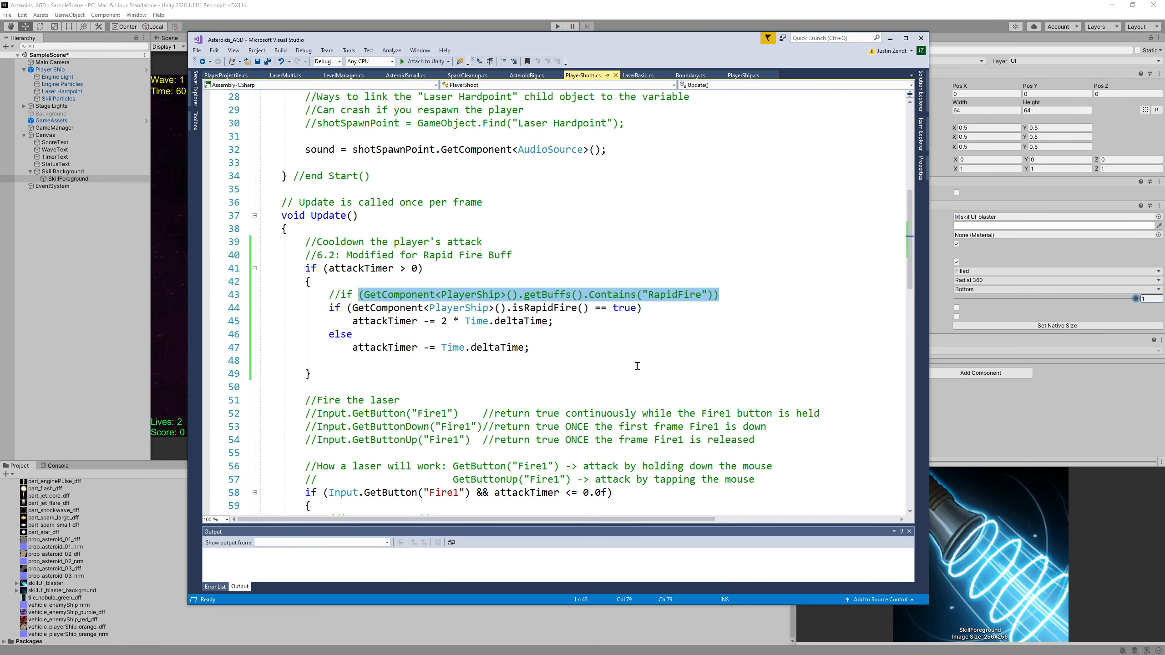
{"action": "left_click", "coordinate": [648, 345]}
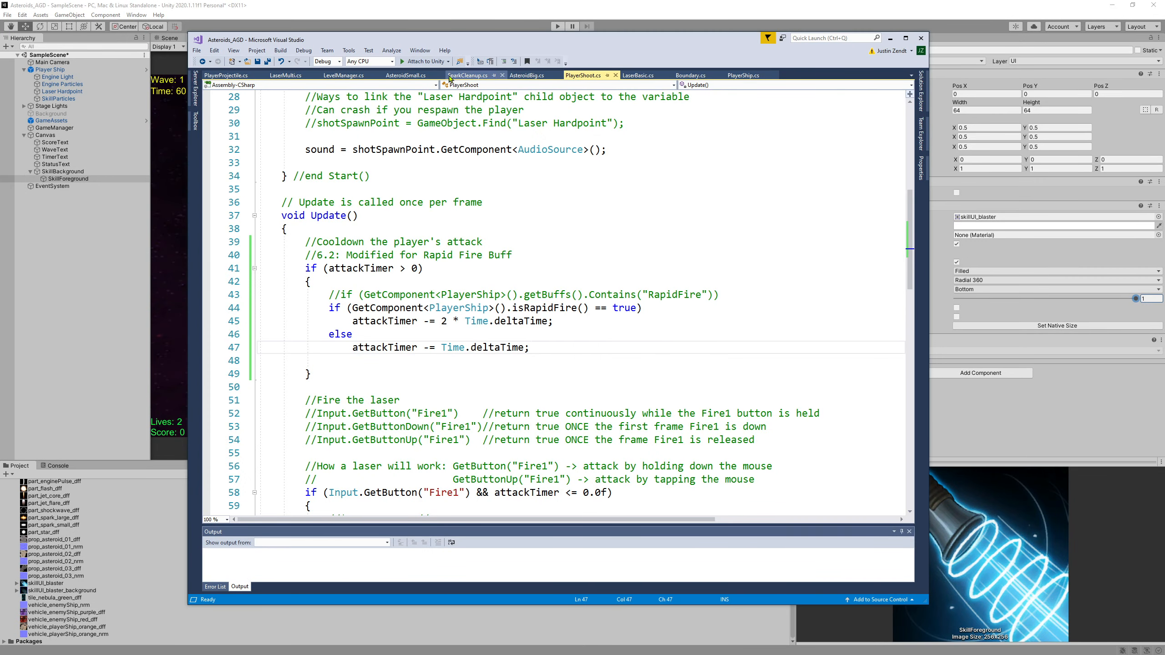
{"action": "left_click", "coordinate": [341, 75]}
{"action": "scroll", "coordinate": [371, 254], "scroll_direction": "up", "scroll_amount": 1}
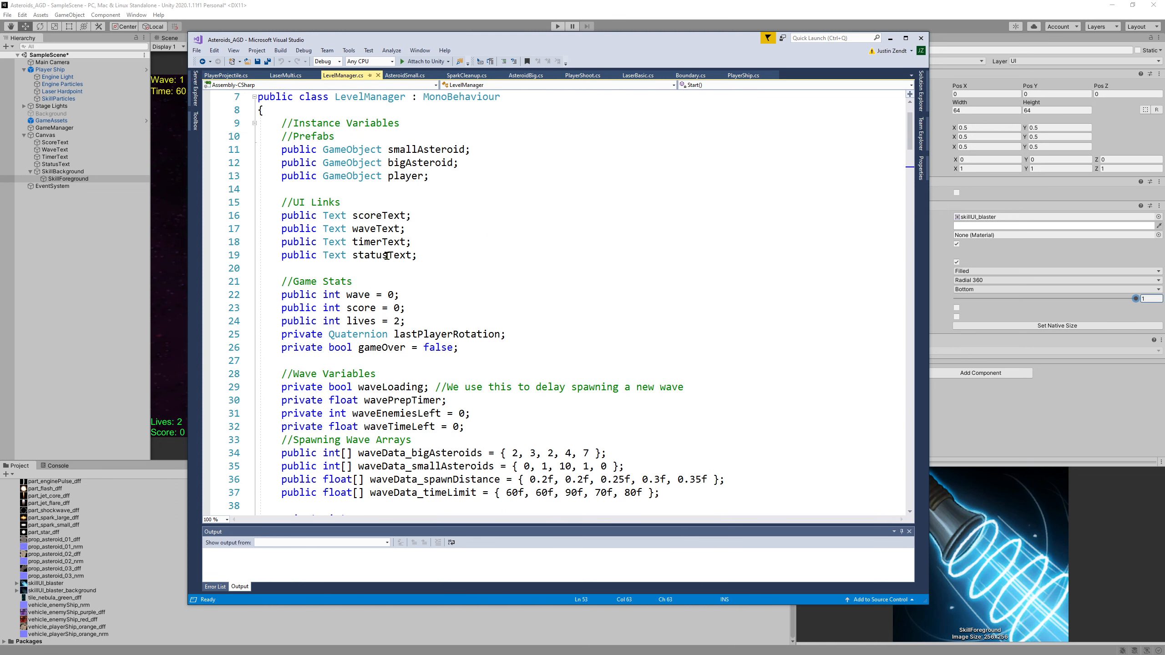
{"action": "left_click_drag", "start_coordinate": [493, 255], "coordinate": [282, 216]}
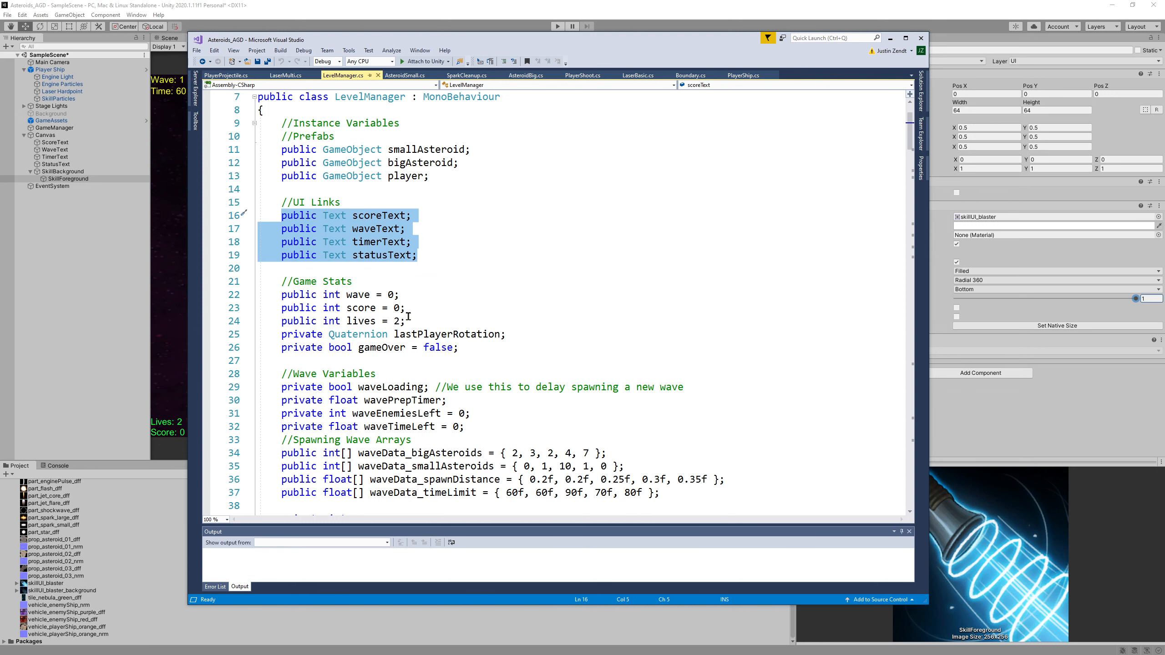
{"action": "left_click", "coordinate": [450, 259]}
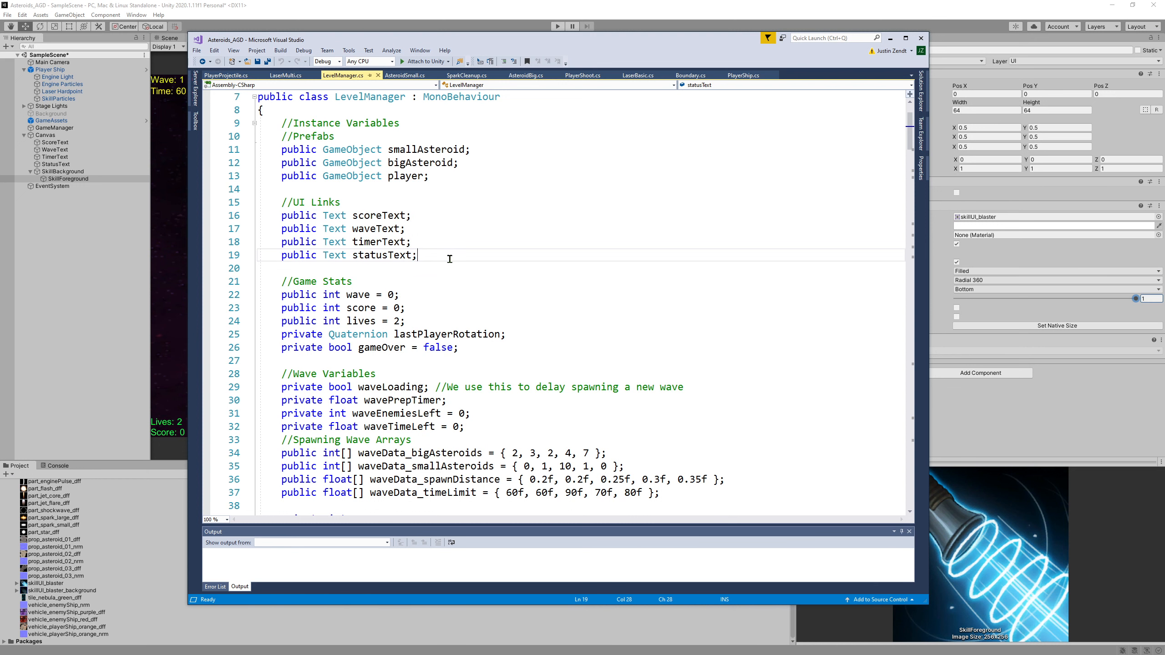
{"action": "key", "text": "Return"}
{"action": "type", "text": "public"}
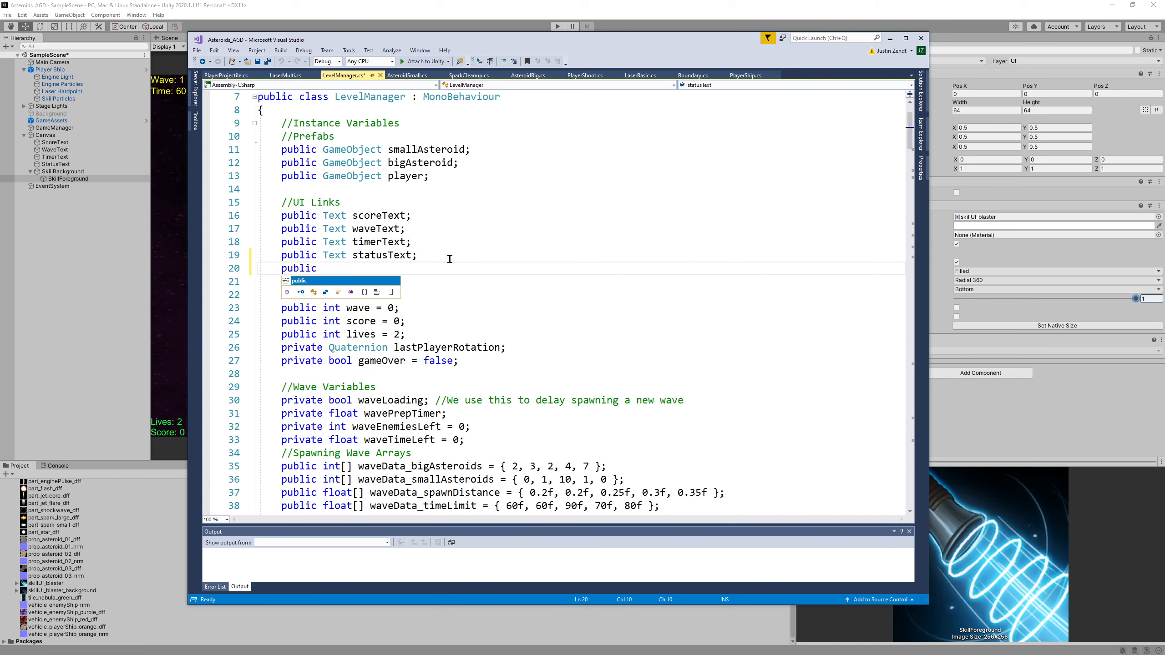
{"action": "type", "text": " Image "}
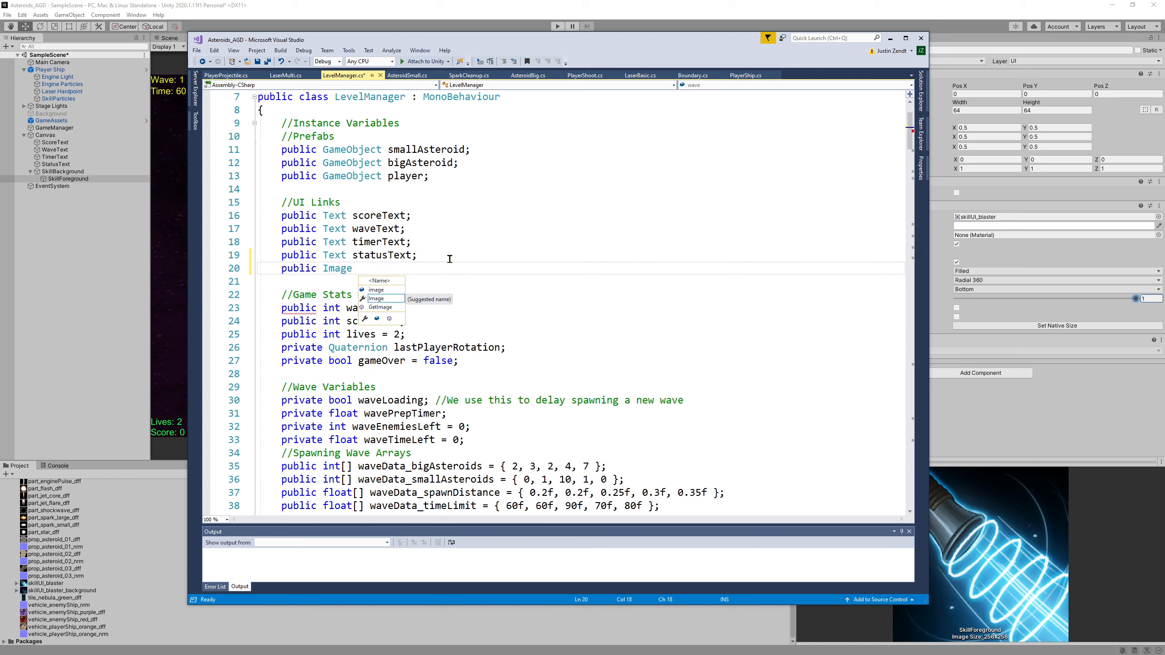
{"action": "type", "text": "skillImage;"}
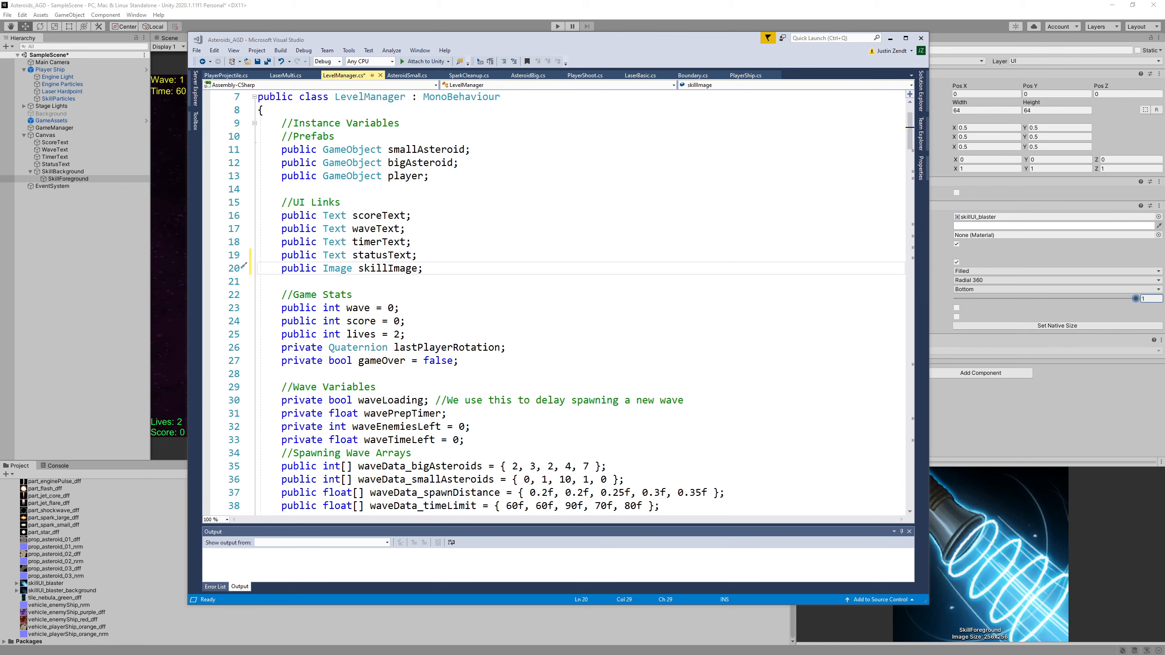
Begin a public void method named updateSkillUI between changeEnemyCount and the debugging method OnDrawGizmos
{"action": "left_click", "coordinate": [392, 363]}
{"action": "scroll", "coordinate": [418, 259], "scroll_direction": "down", "scroll_amount": 1}
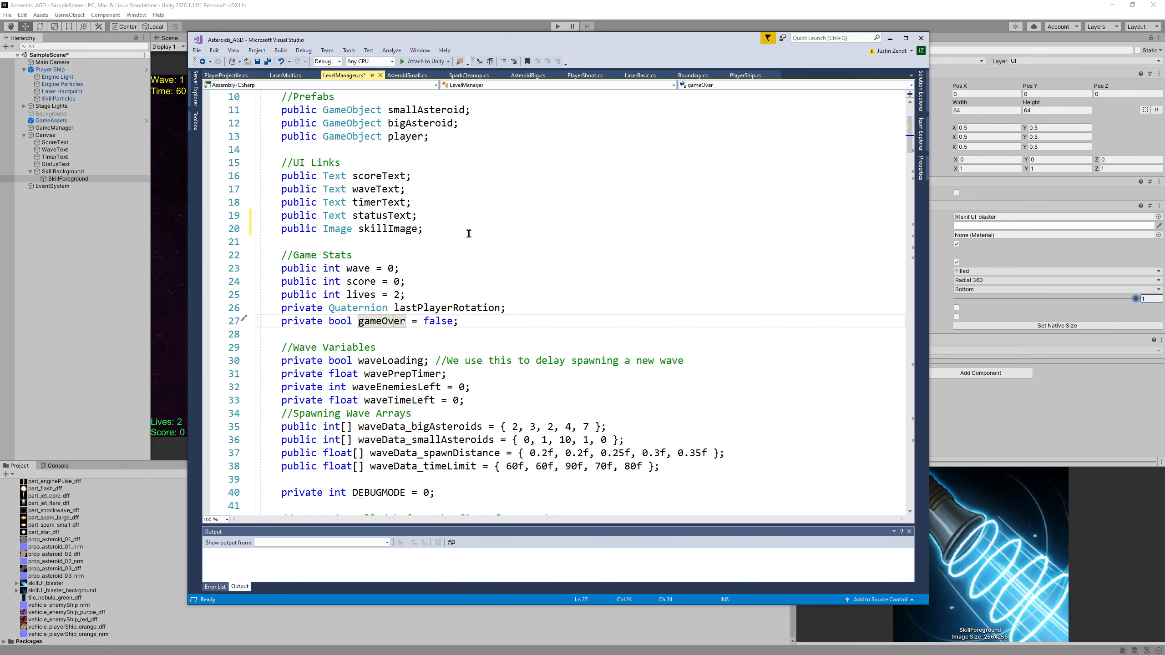
{"action": "scroll", "coordinate": [482, 287], "scroll_direction": "down", "scroll_amount": 20}
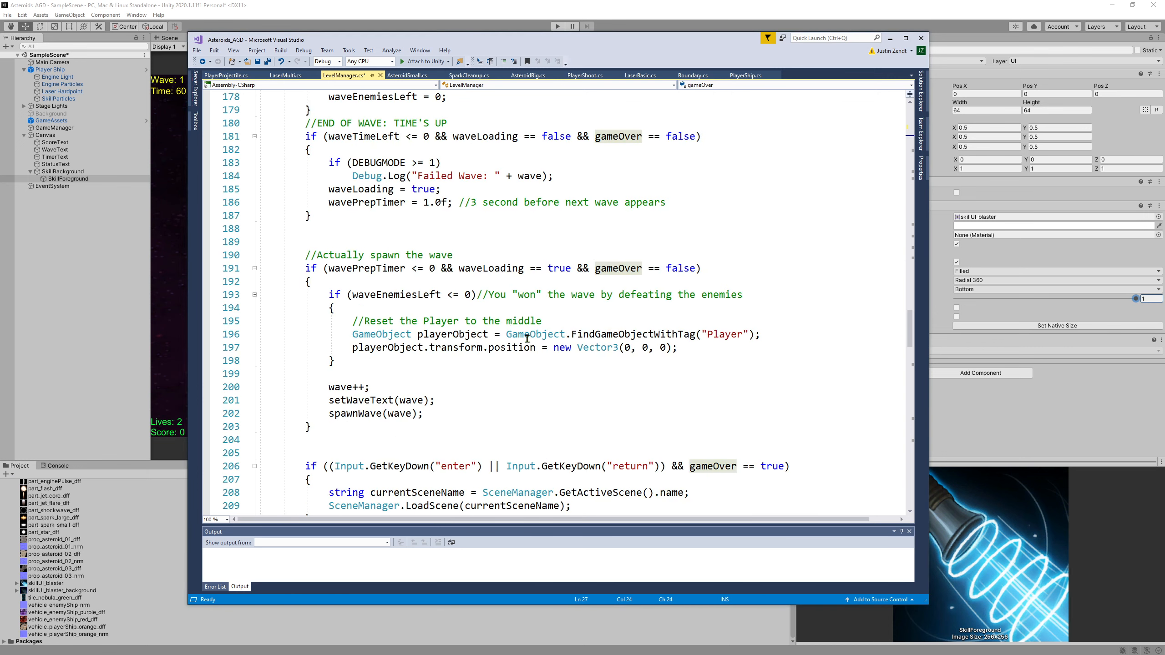
{"action": "scroll", "coordinate": [533, 349], "scroll_direction": "down", "scroll_amount": 20}
{"action": "scroll", "coordinate": [495, 308], "scroll_direction": "up", "scroll_amount": 8}
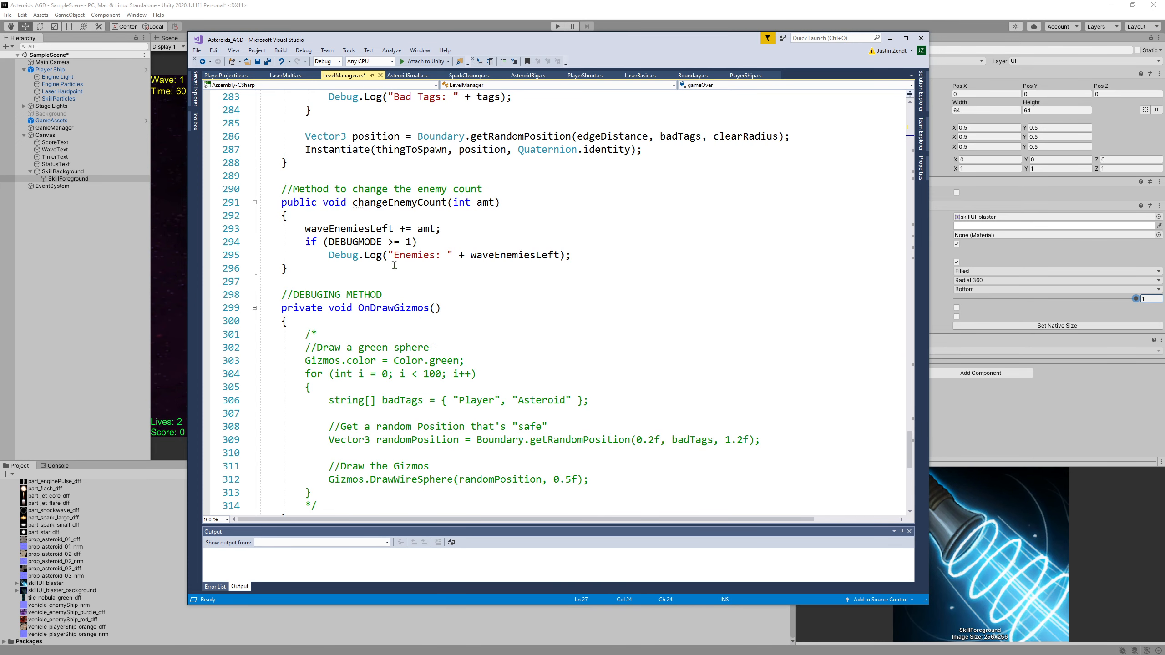
{"action": "left_click", "coordinate": [351, 267]}
{"action": "key", "text": "Return"}
{"action": "key", "text": "Return"}
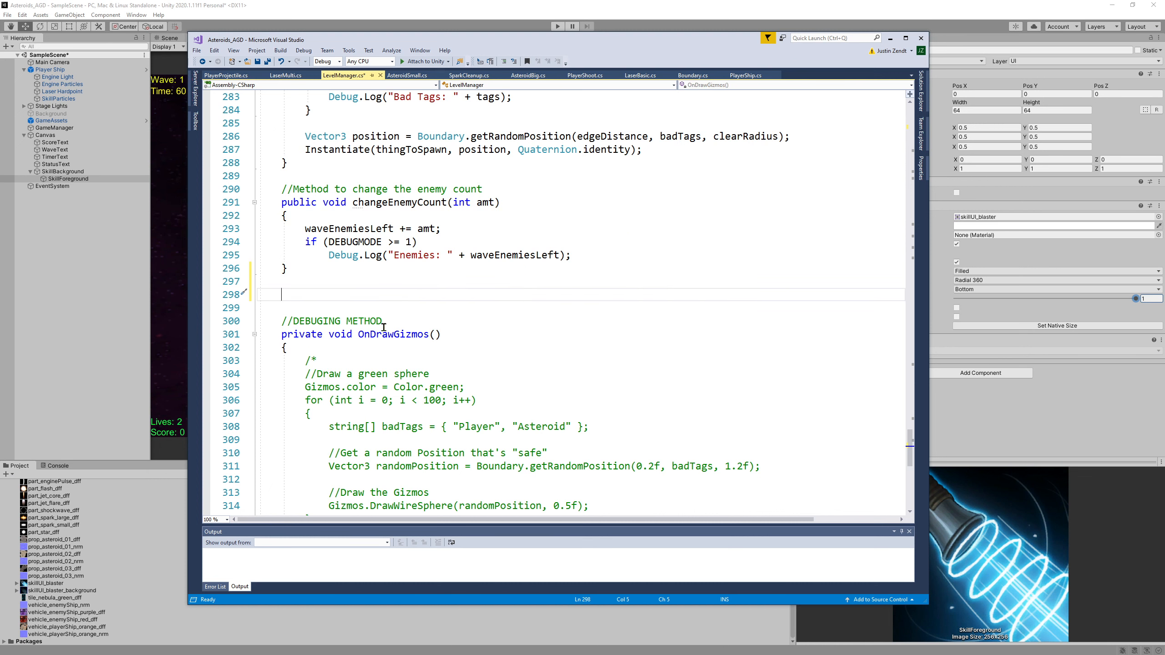
{"action": "type", "text": "public void updateSkill"}
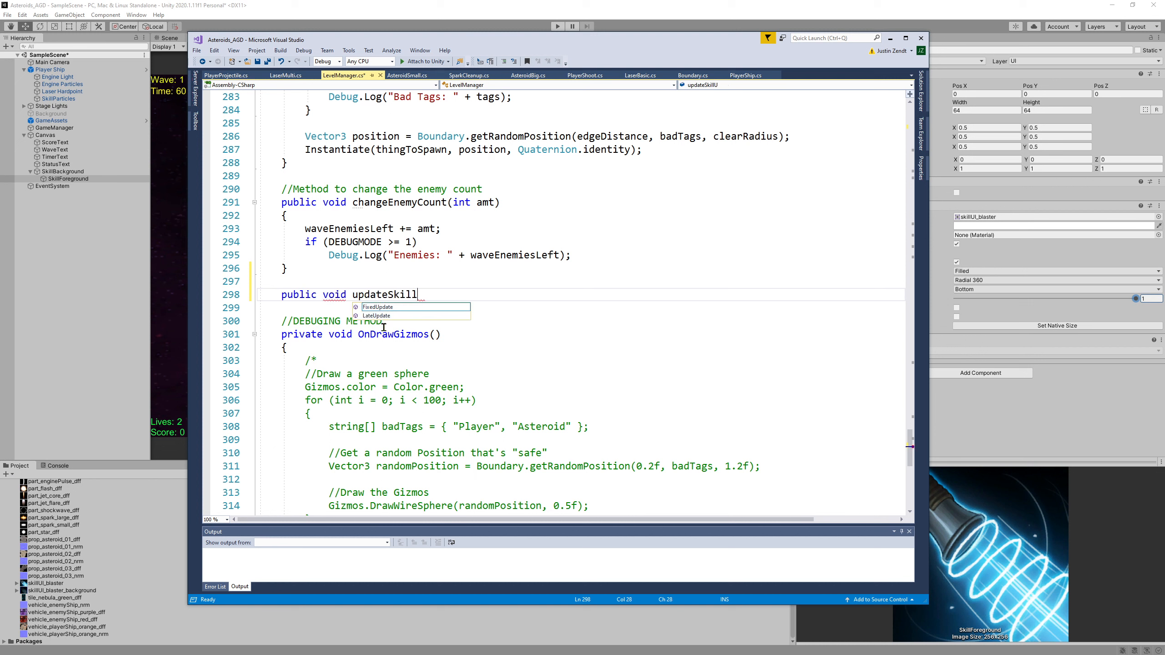
{"action": "type", "text": "UI("}
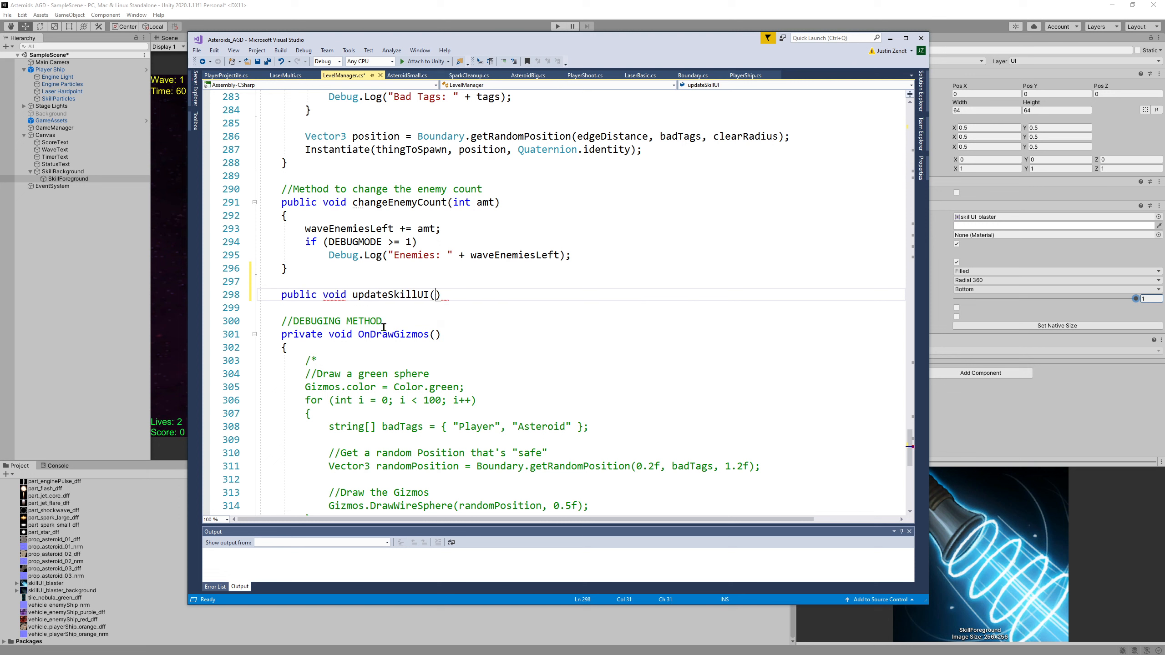
Give updateSkillUI the float parameters cooldownRemaining and cooldownMax, and add an empty body
{"action": "type", "text": "float cooldownR"}
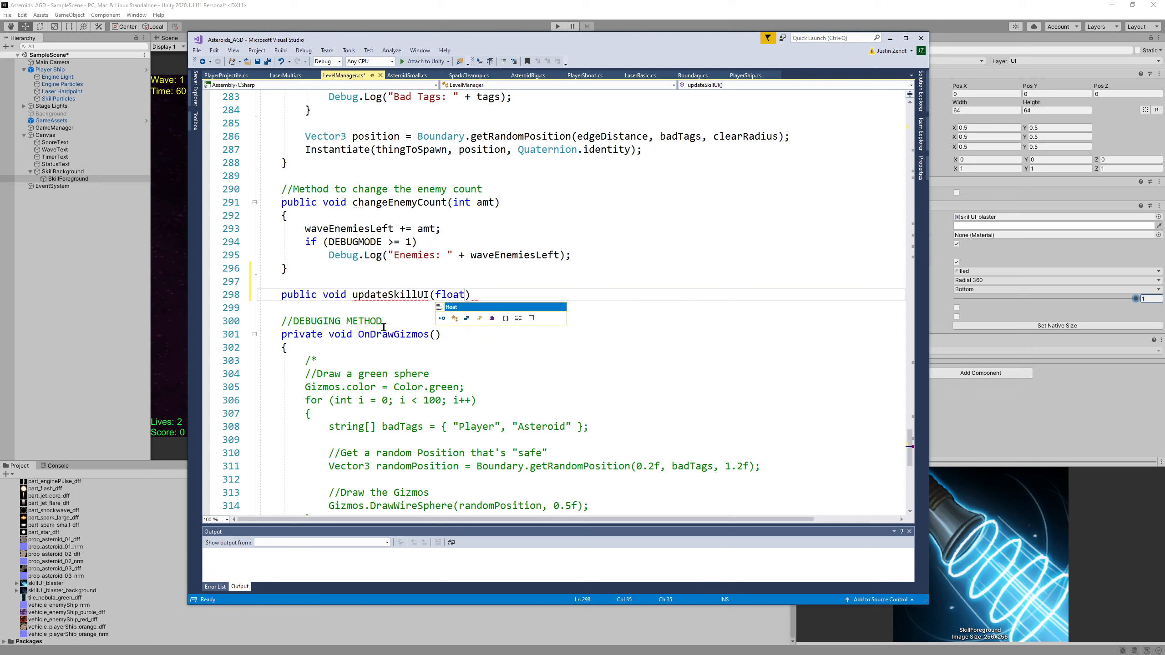
{"action": "type", "text": "emaini"}
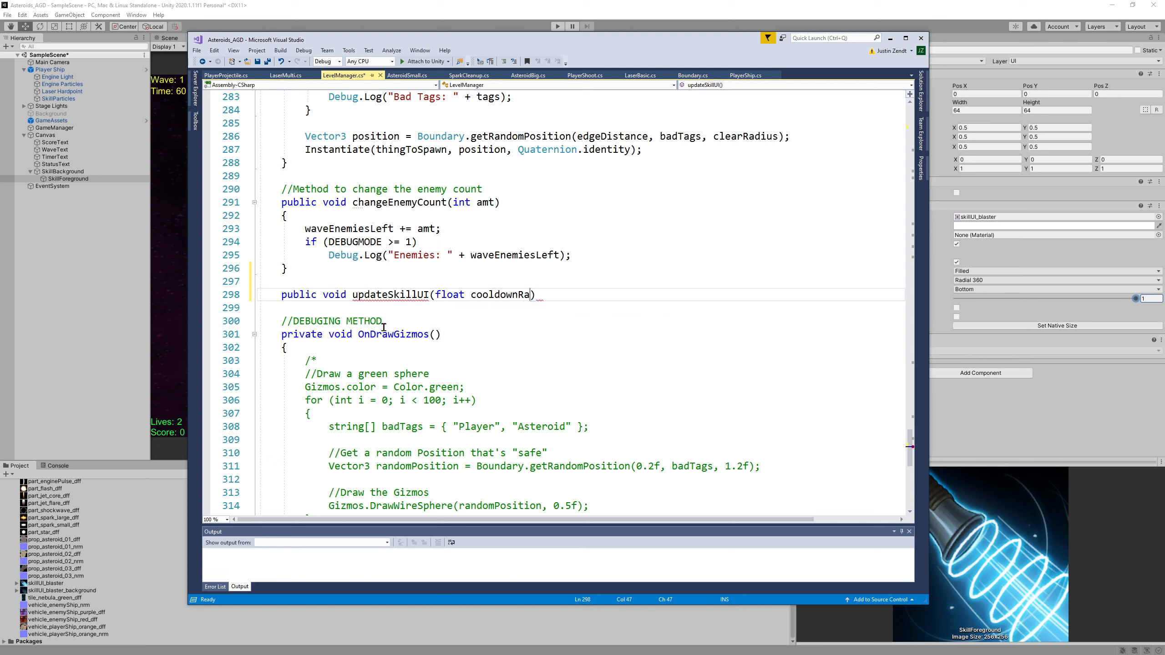
{"action": "type", "text": "ng, float cool"}
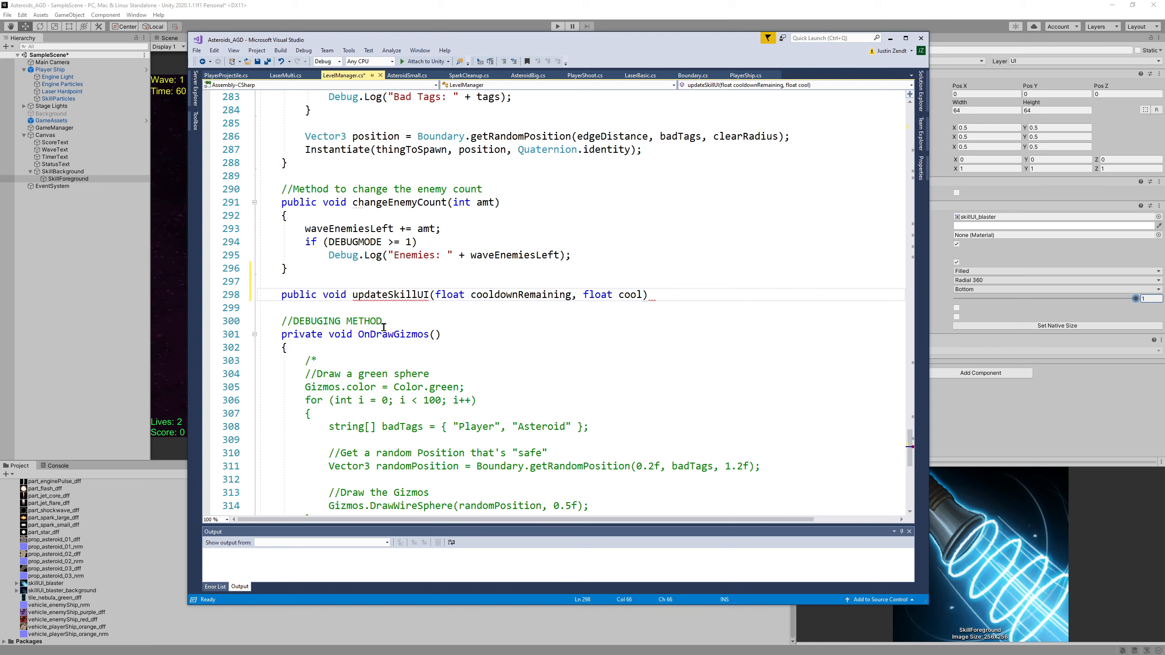
{"action": "type", "text": "downMax)"}
{"action": "key", "text": "Return"}
{"action": "type", "text": "{"}
{"action": "key", "text": "Return"}
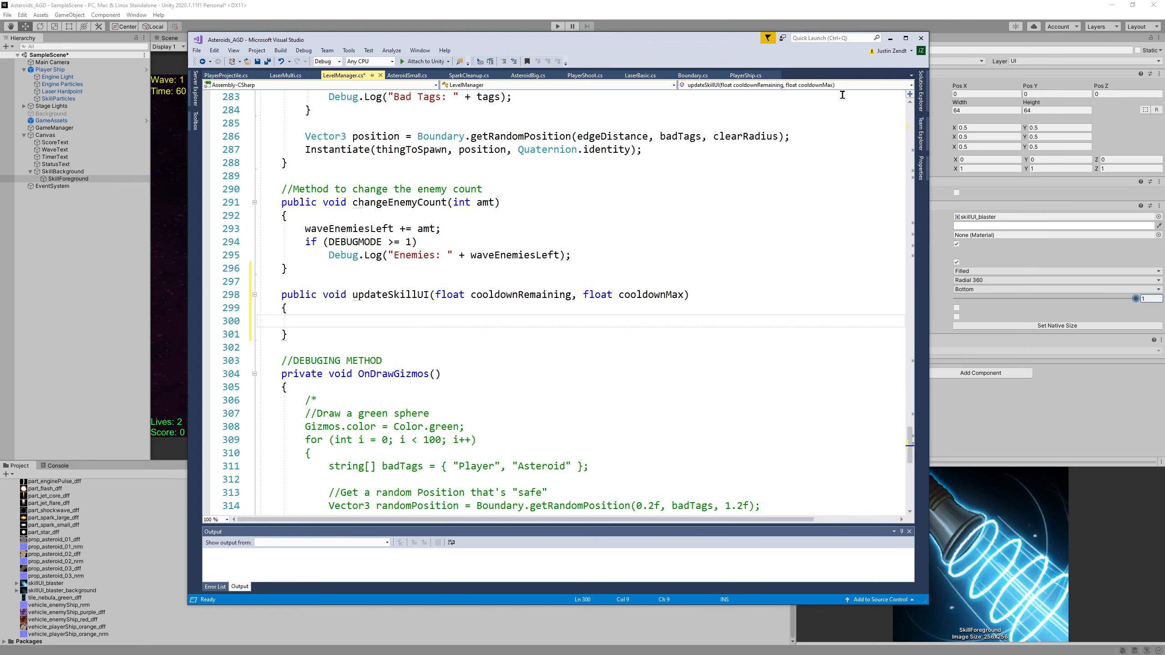
Uncover the Unity Inspector, try out SkillForeground's Fill Amount, ending at 1, and return to Visual Studio
{"action": "left_click_drag", "start_coordinate": [724, 42], "coordinate": [595, 32]}
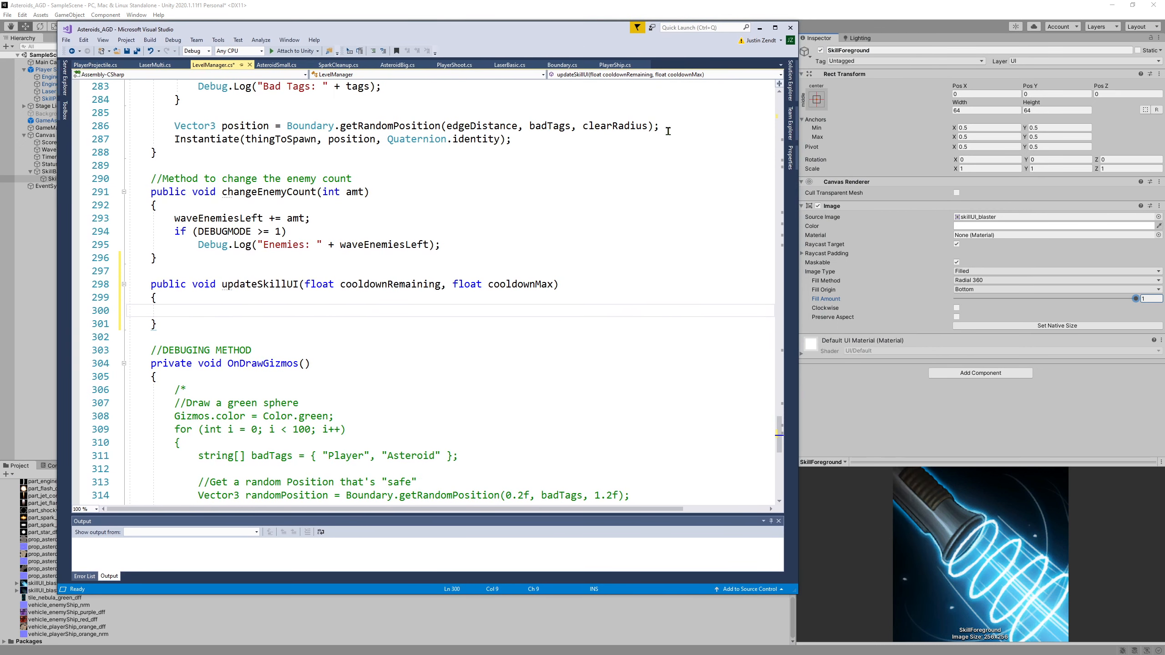
{"action": "left_click_drag", "start_coordinate": [1136, 298], "coordinate": [1161, 292]}
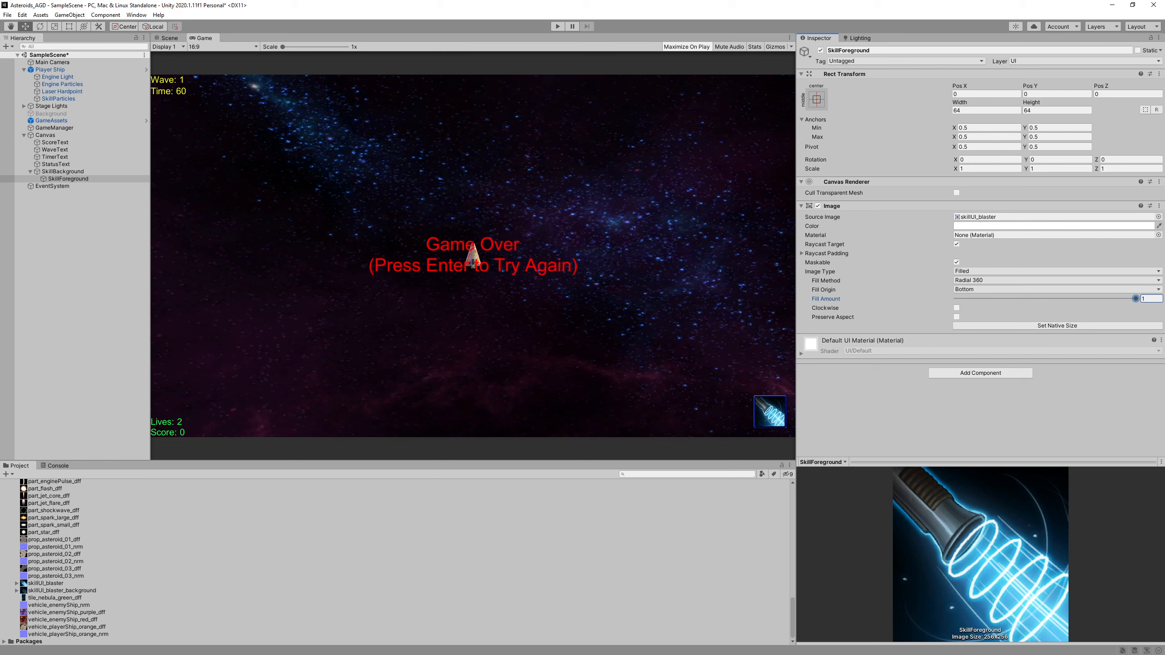
{"action": "key", "text": "alt+Tab"}
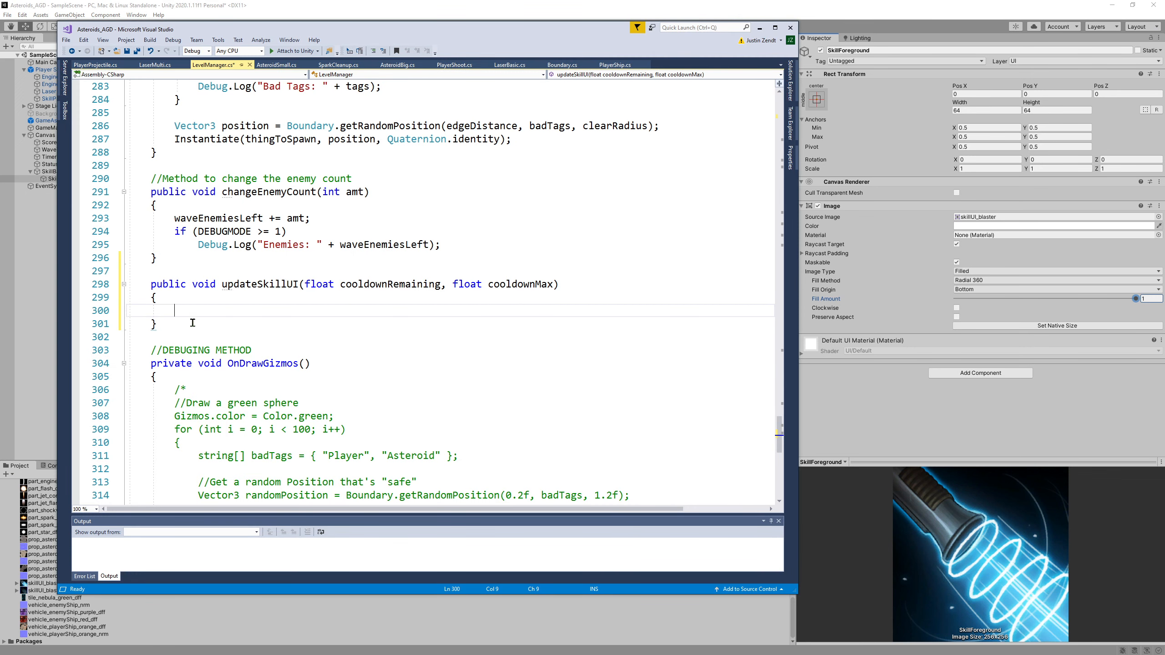
Add an "if (skillImage != null)" block inside updateSkillUI
{"action": "type", "text": "if ("}
{"action": "type", "text": "skilI"}
{"action": "type", "text": "Image != nu"}
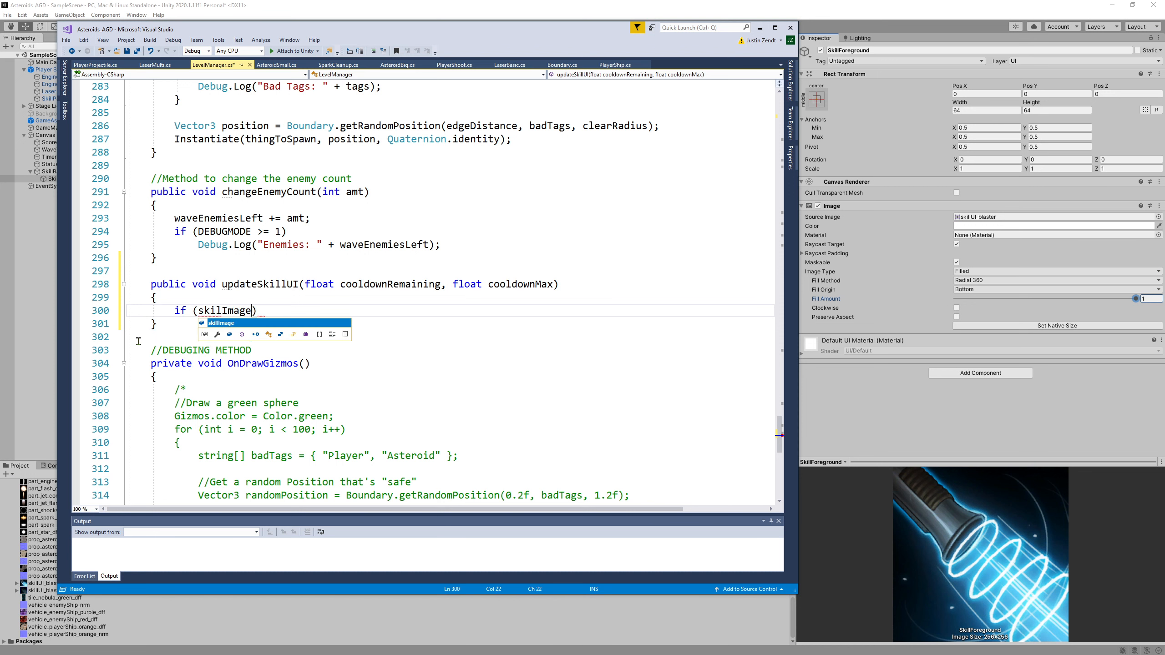
{"action": "type", "text": "ll)"}
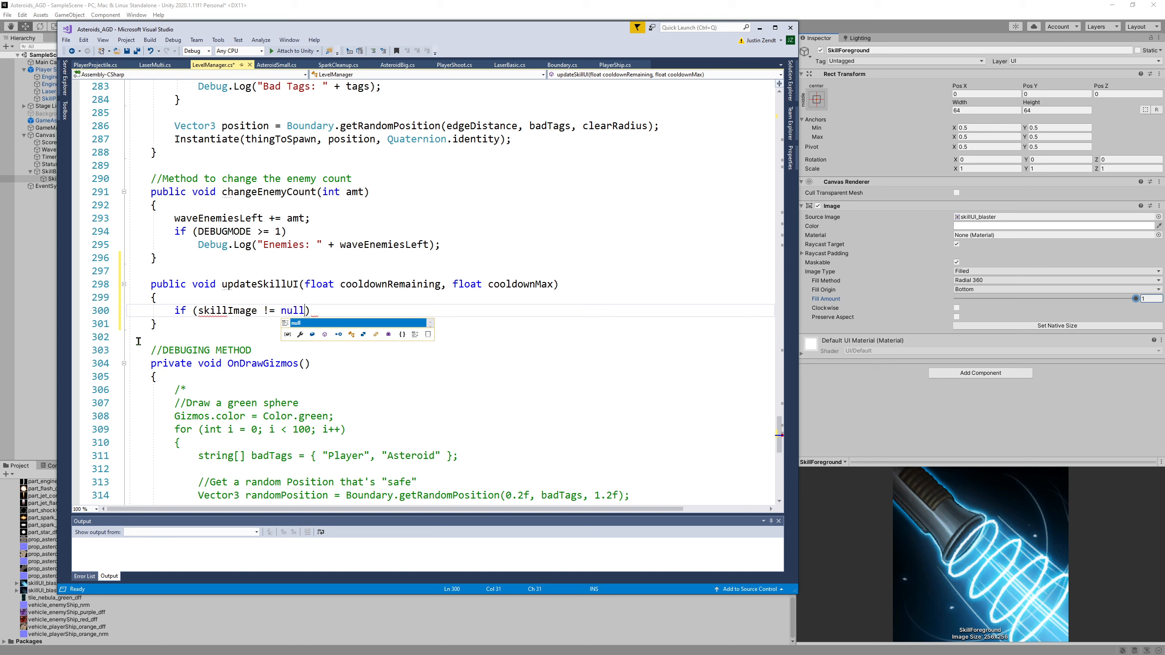
{"action": "key", "text": "Return"}
{"action": "type", "text": "{"}
{"action": "key", "text": "Return"}
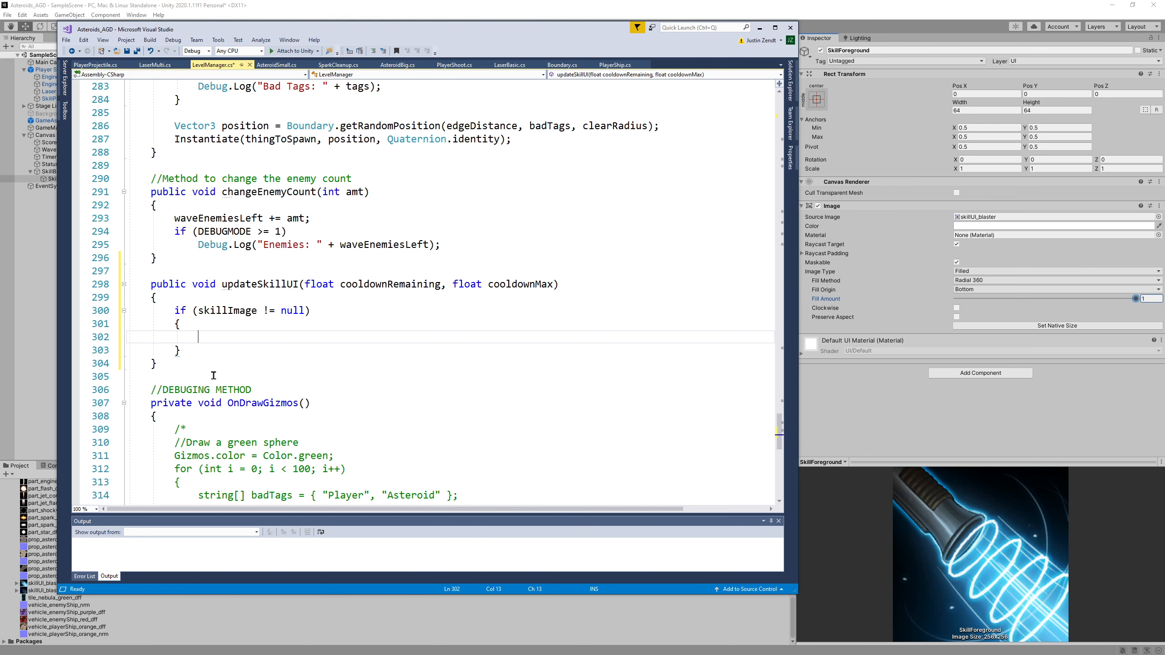
Inside the null check, add "skillImage.fillAmount = 1 - (cooldownRemaining / cooldownMax);"
{"action": "type", "text": "skillImage."}
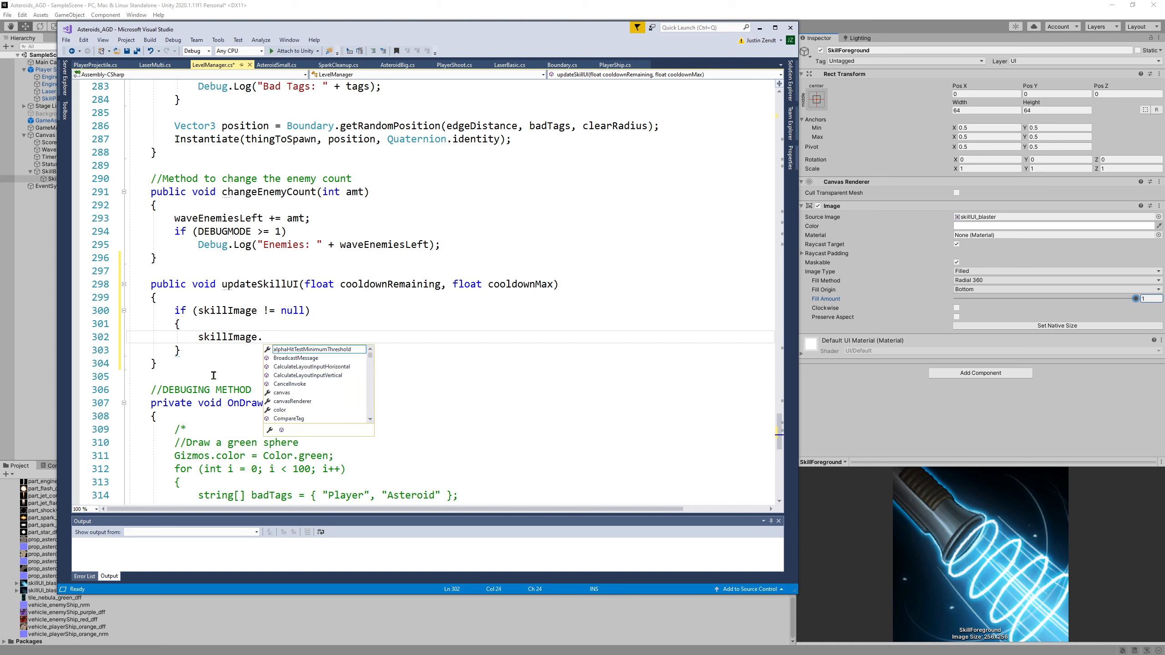
{"action": "type", "text": "fill"}
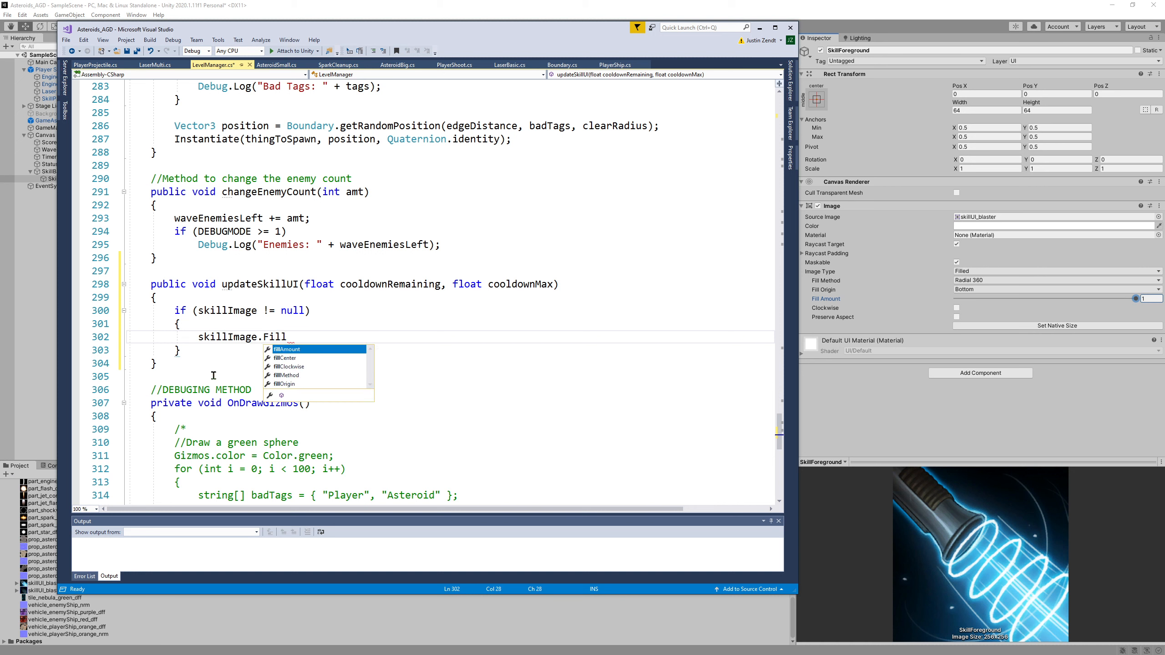
{"action": "key", "text": "Tab"}
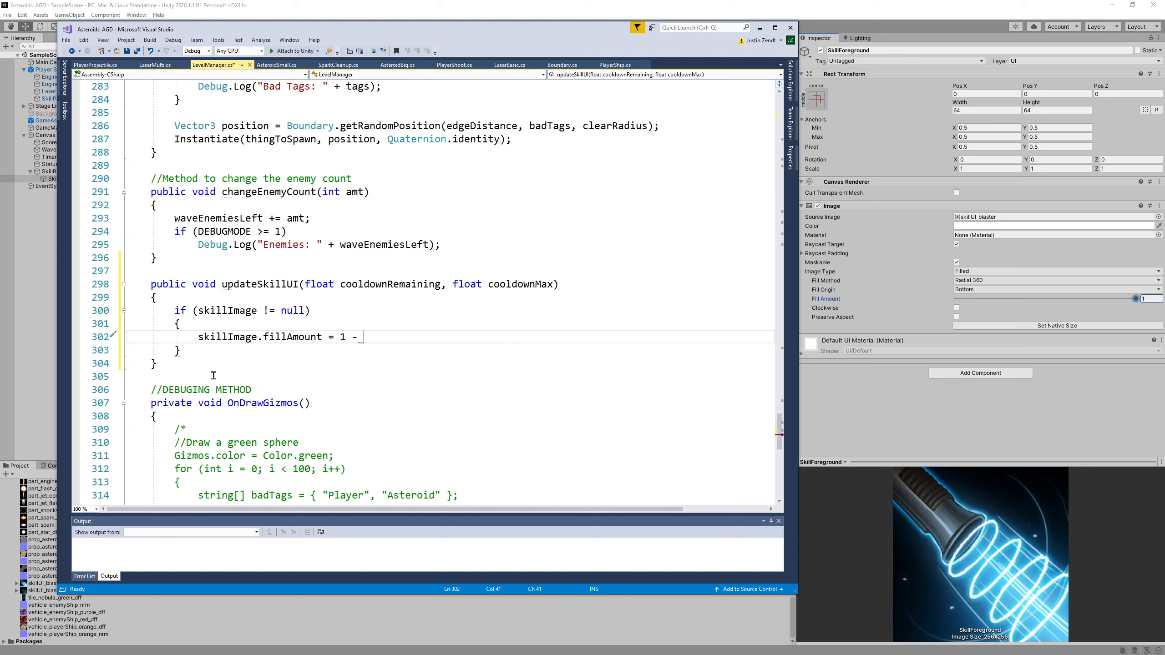
{"action": "type", "text": "(cooldown"}
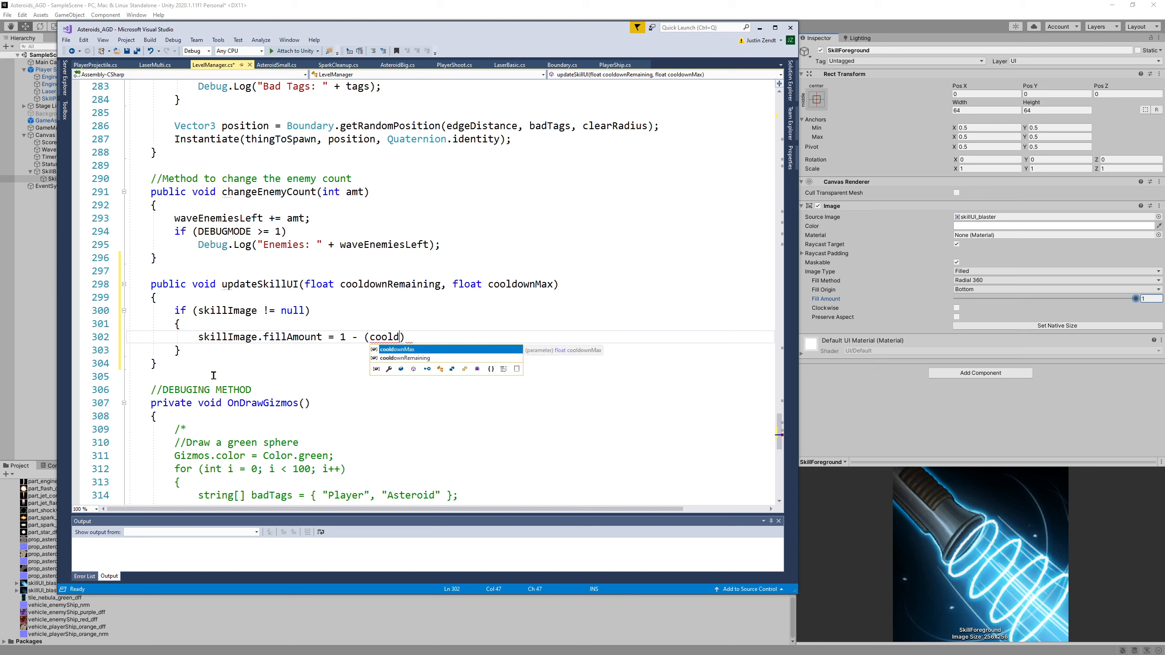
{"action": "type", "text": "R"}
{"action": "key", "text": "Tab"}
{"action": "type", "text": "/ c"}
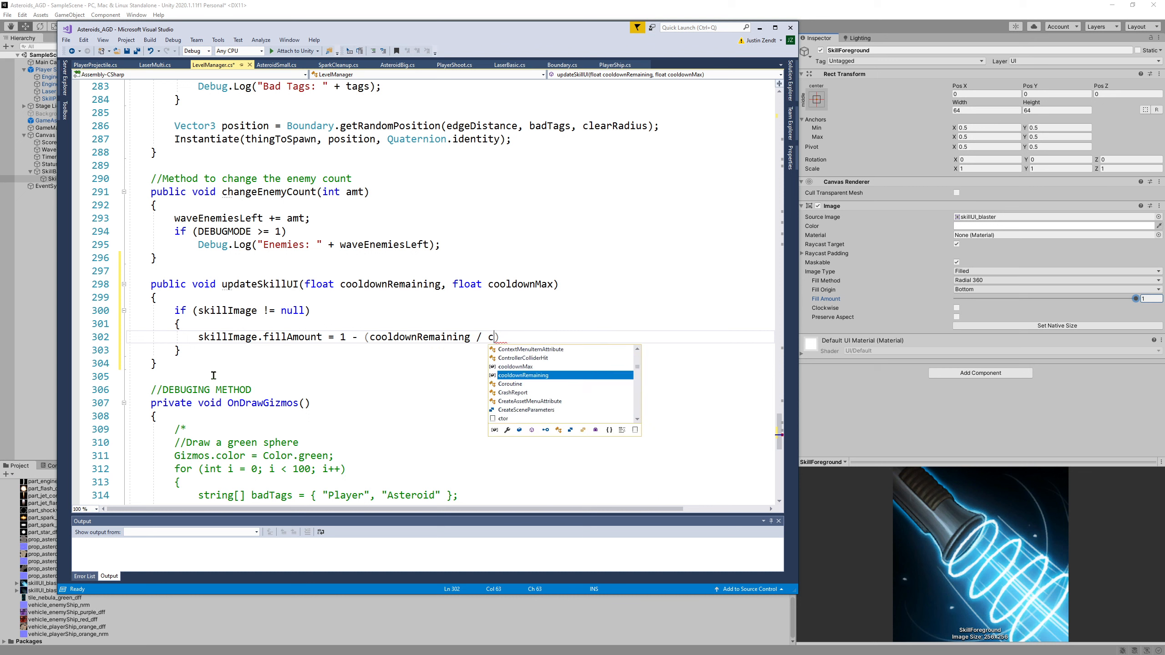
{"action": "type", "text": "ooldownM"}
{"action": "key", "text": "Tab"}
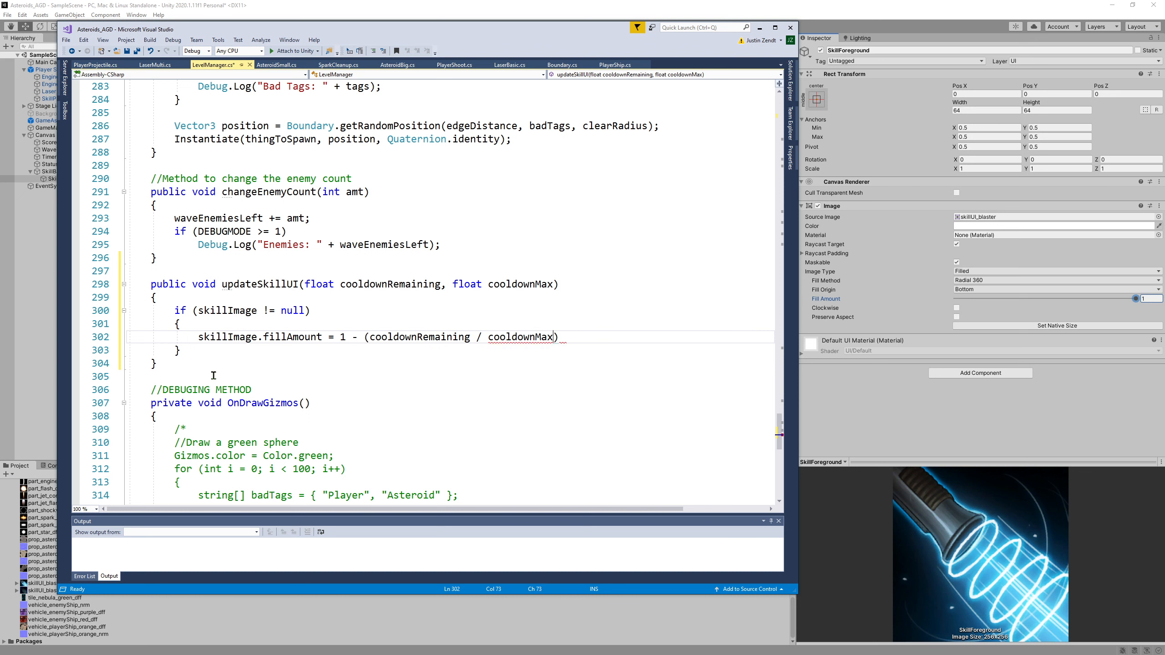
{"action": "type", "text": ");"}
{"action": "left_click", "coordinate": [370, 337]}
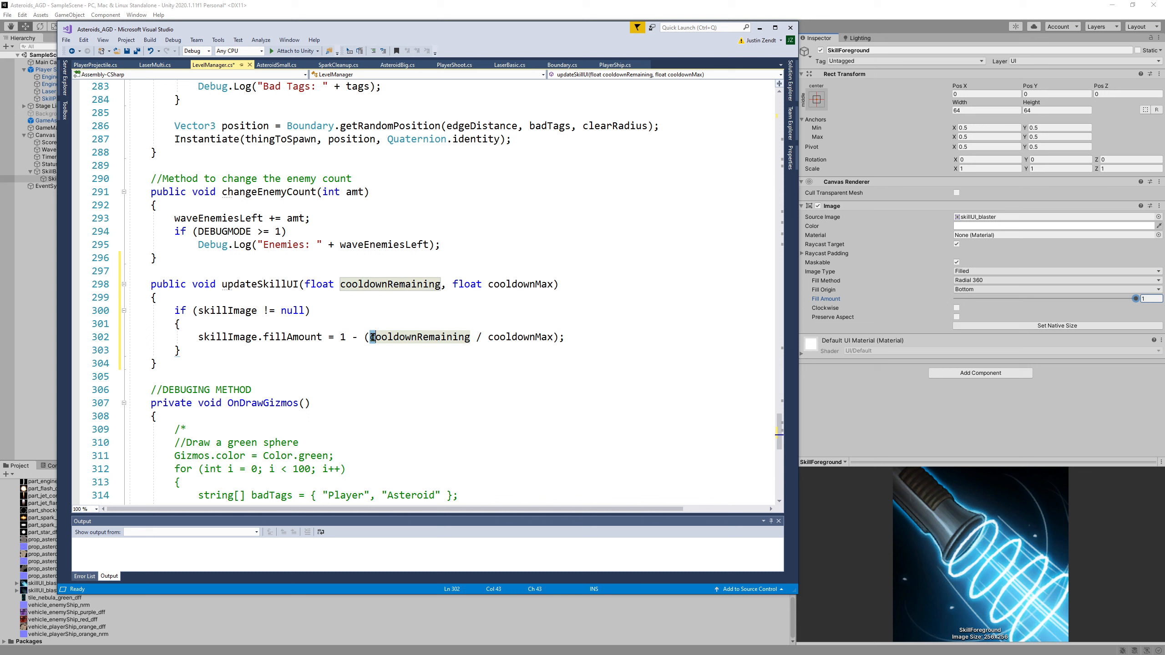
Review the skillImage.fillAmount formula and the cooldownRemaining and cooldownMax parameters of updateSkillUI
{"action": "double_click", "coordinate": [342, 336]}
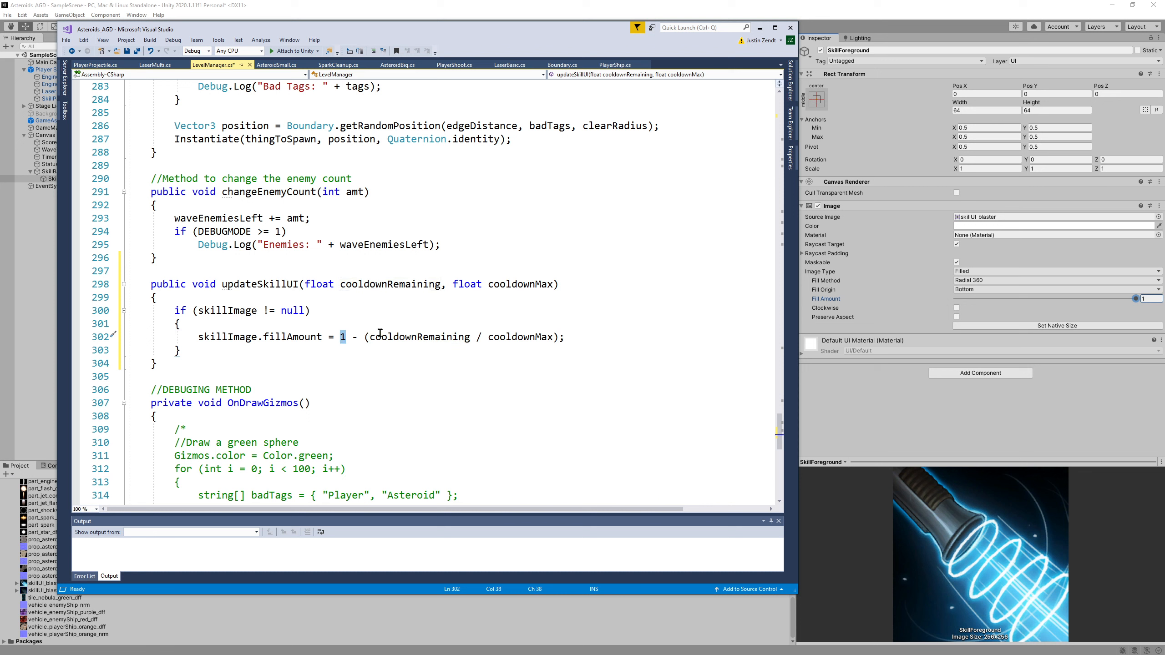
{"action": "left_click_drag", "start_coordinate": [369, 336], "coordinate": [469, 337]}
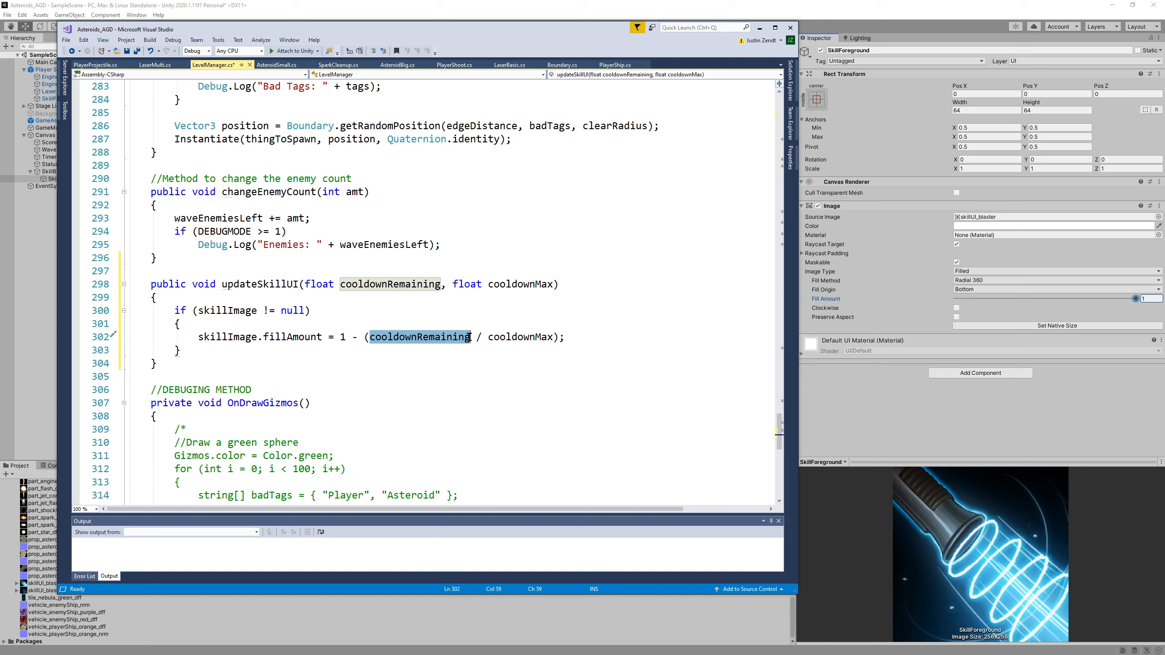
{"action": "left_click", "coordinate": [438, 350]}
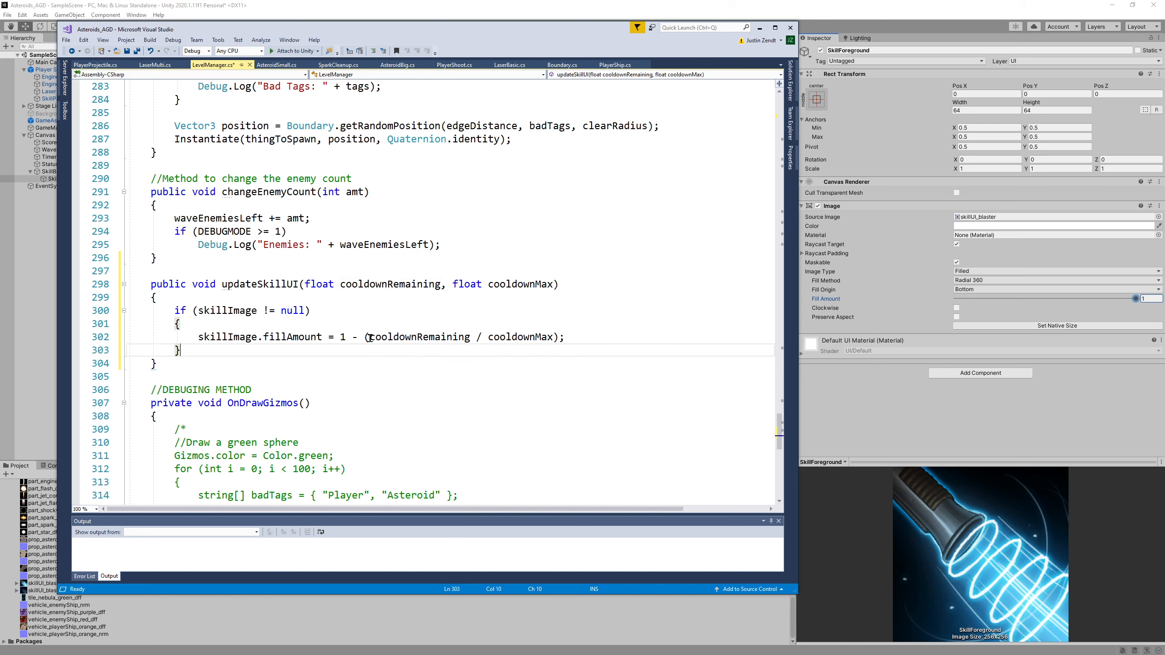
{"action": "left_click_drag", "start_coordinate": [371, 338], "coordinate": [554, 338]}
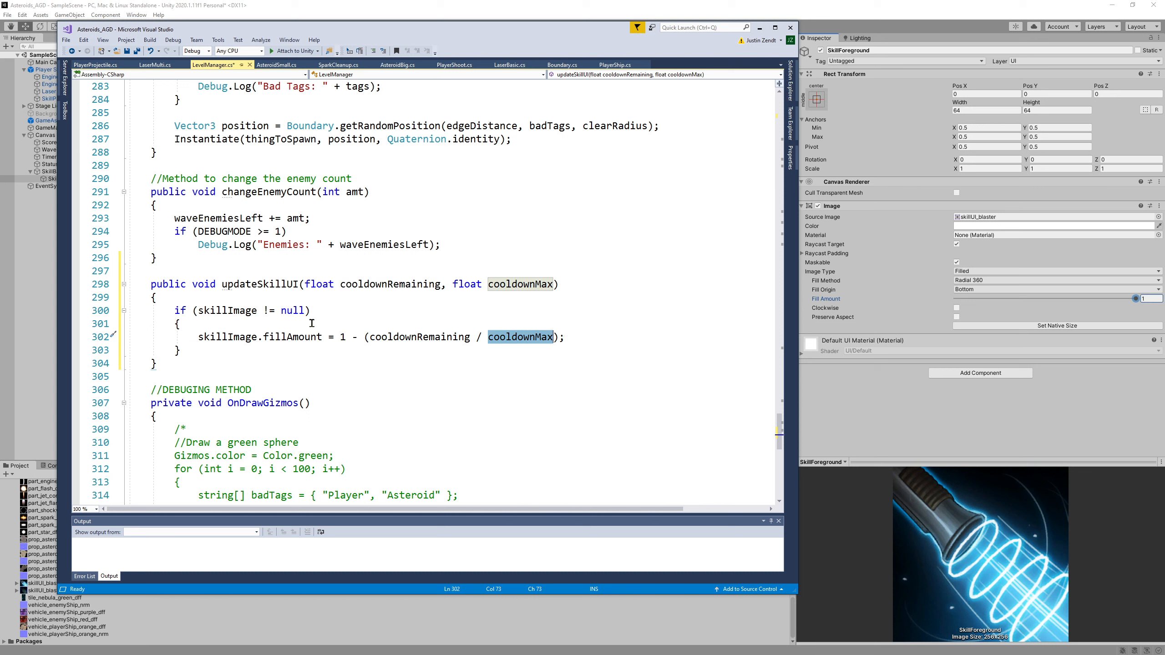
{"action": "left_click", "coordinate": [350, 338]}
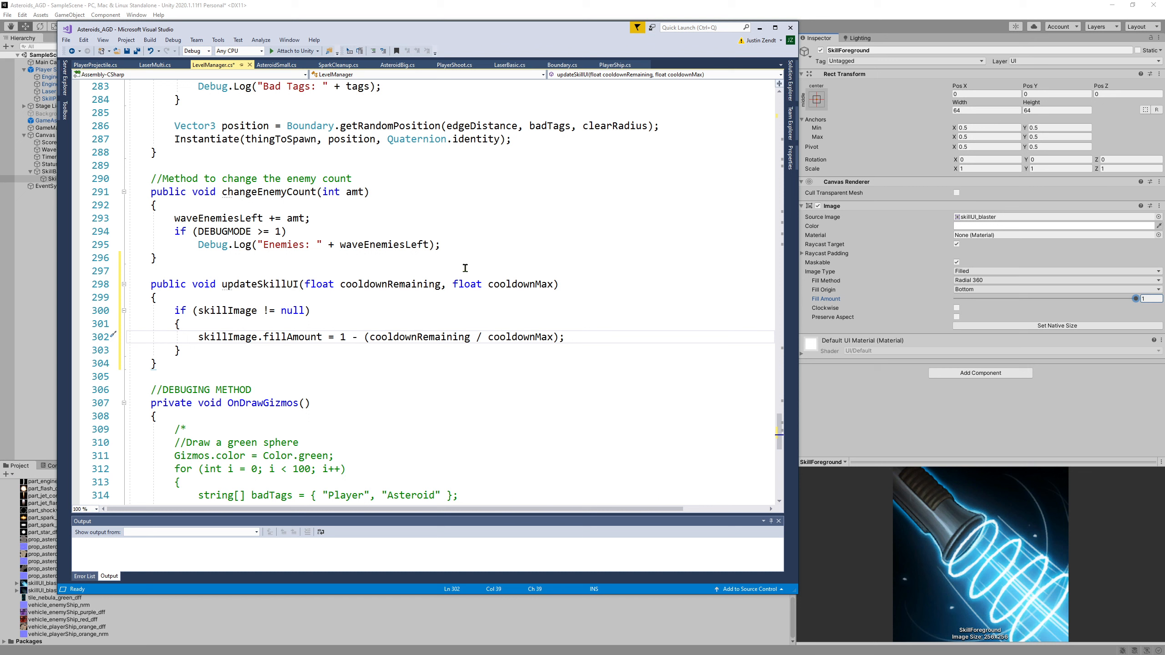
{"action": "left_click_drag", "start_coordinate": [153, 284], "coordinate": [330, 359]}
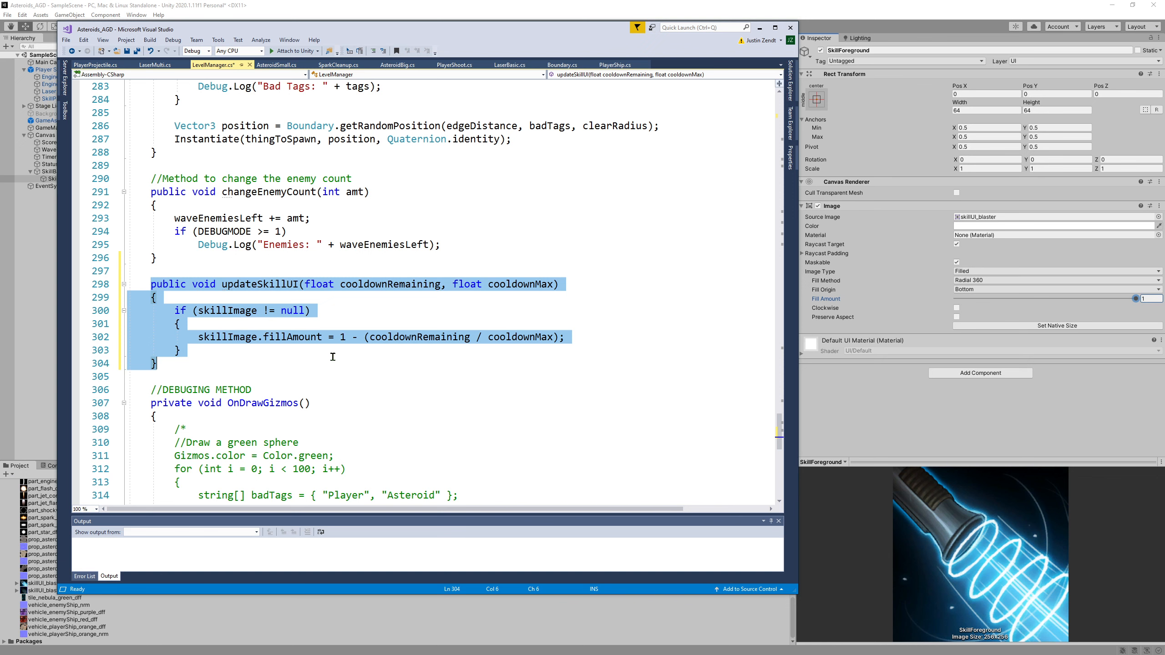
{"action": "double_click", "coordinate": [407, 283]}
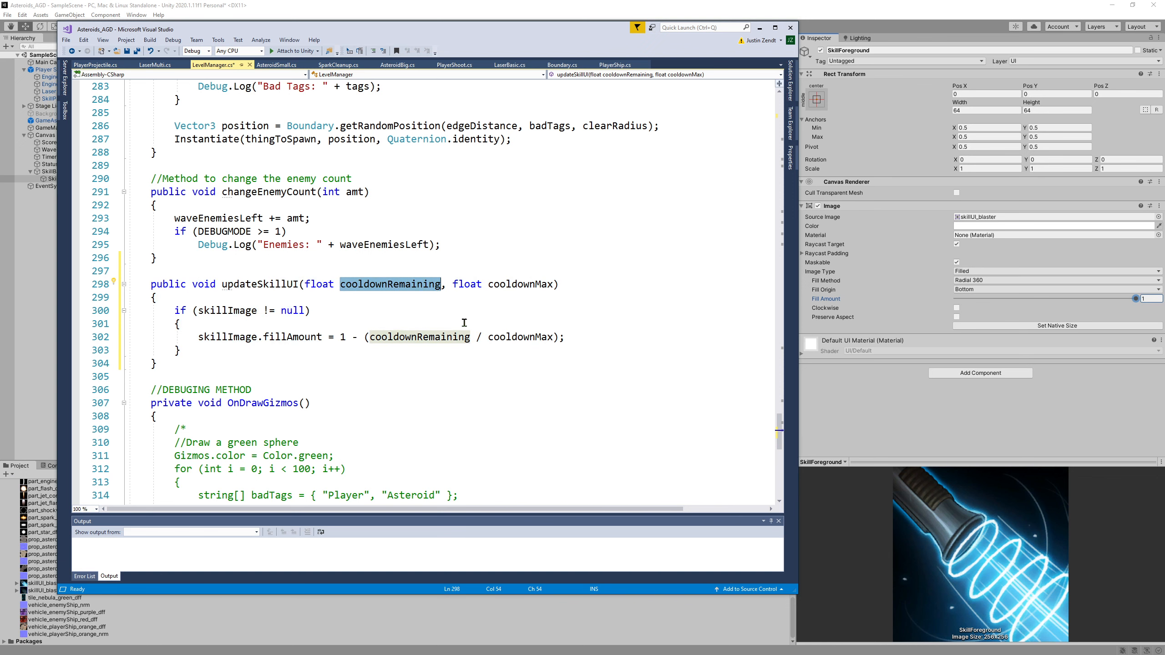
At the end of LevelManager's Start(), add "skillImage = GameObject.Find("SkillForegound").GetComponent<Image>();" and save the script
{"action": "scroll", "coordinate": [464, 322], "scroll_direction": "up", "scroll_amount": 20}
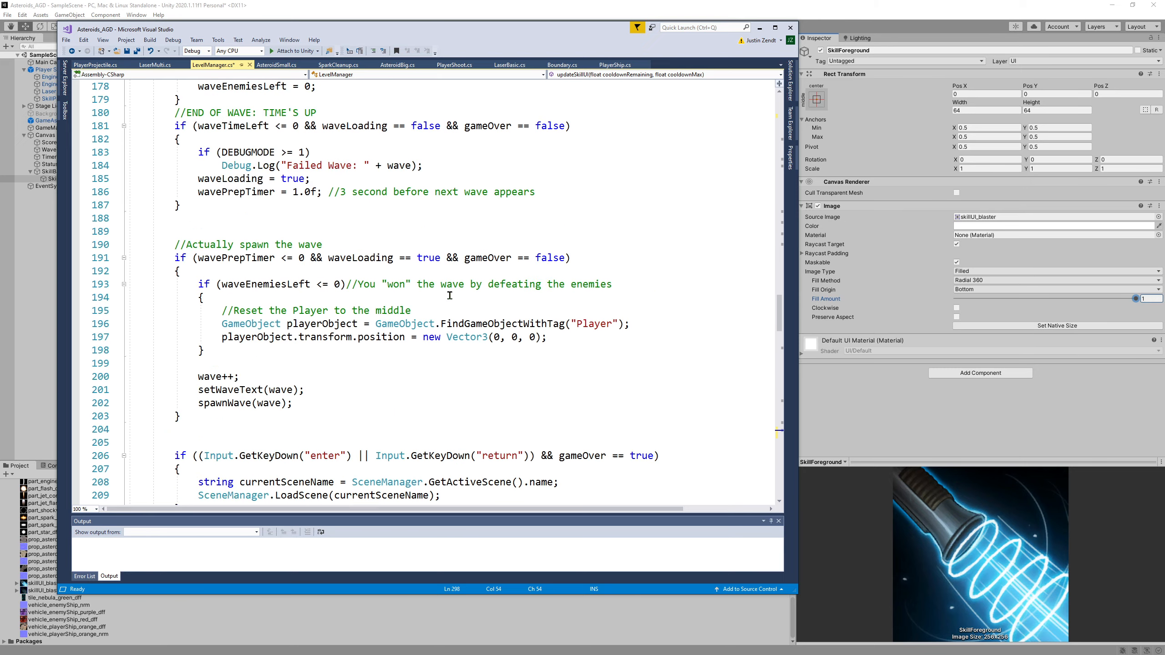
{"action": "scroll", "coordinate": [449, 296], "scroll_direction": "up", "scroll_amount": 20}
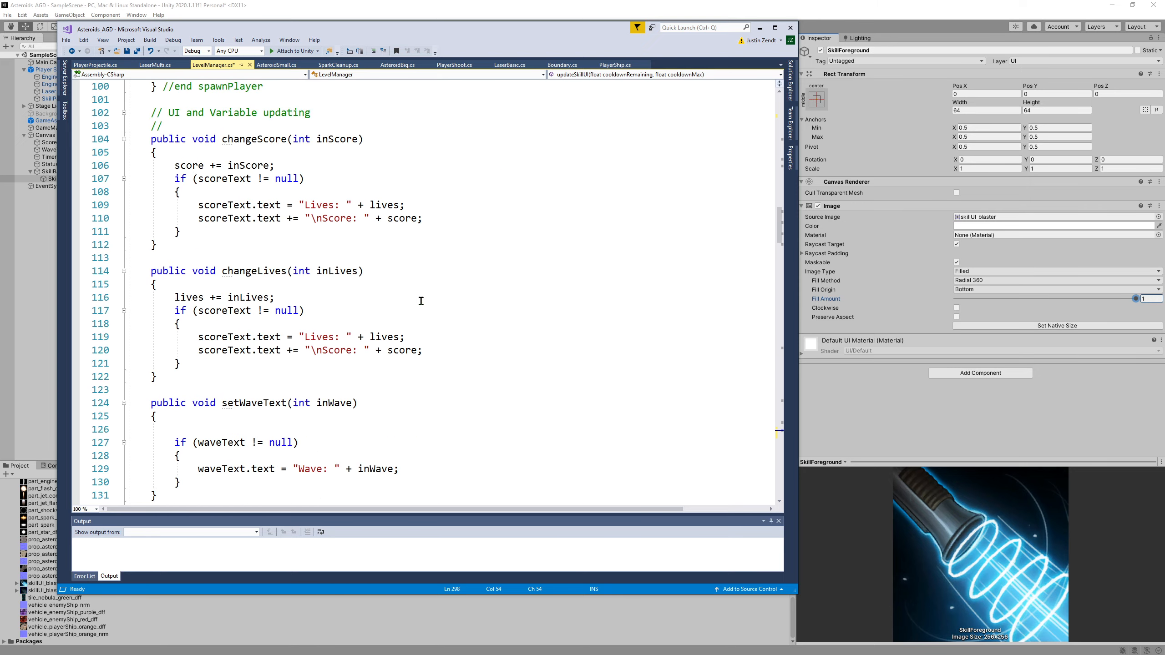
{"action": "scroll", "coordinate": [420, 301], "scroll_direction": "up", "scroll_amount": 20}
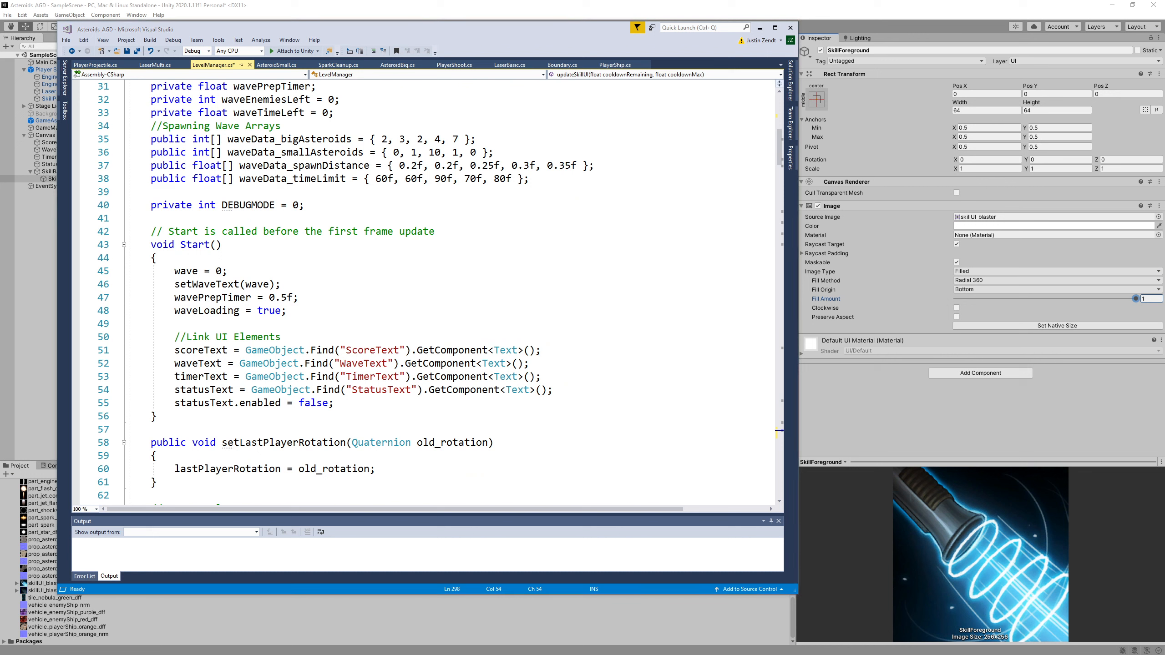
{"action": "left_click", "coordinate": [496, 404]}
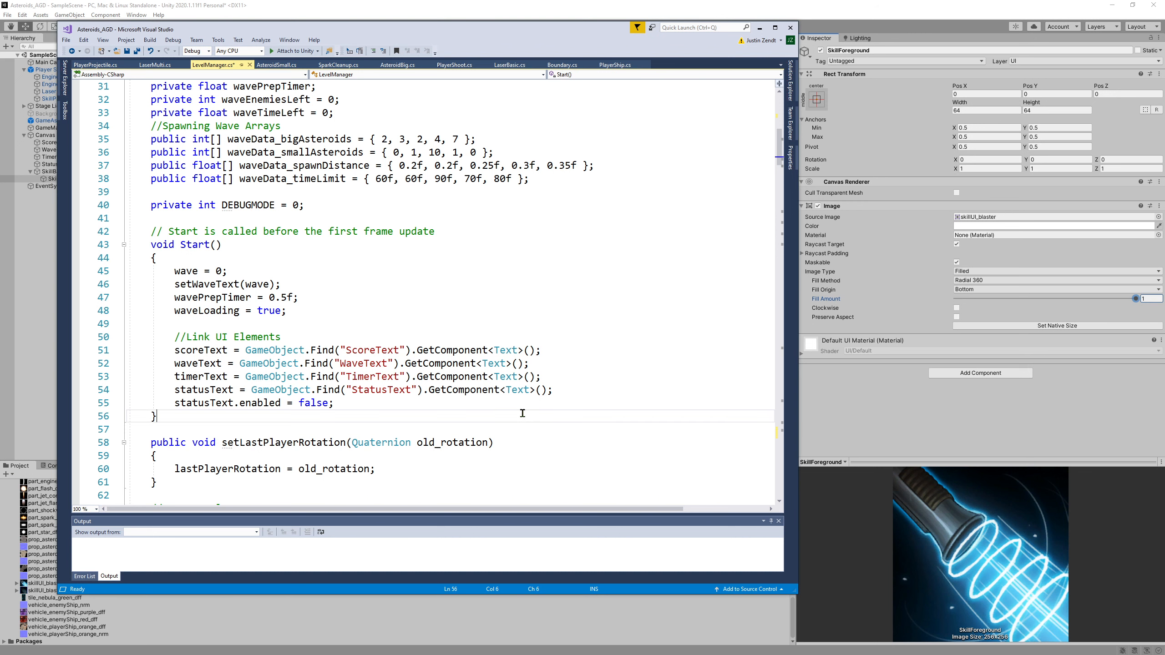
{"action": "key", "text": "Return"}
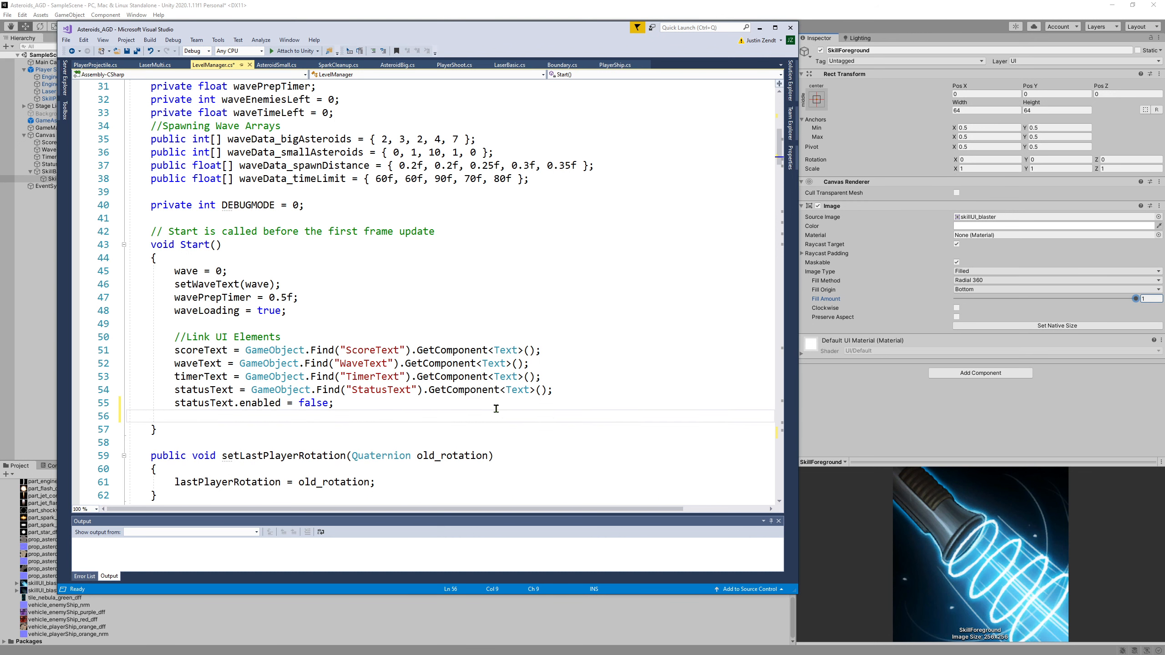
{"action": "type", "text": "skillImage = Gam"}
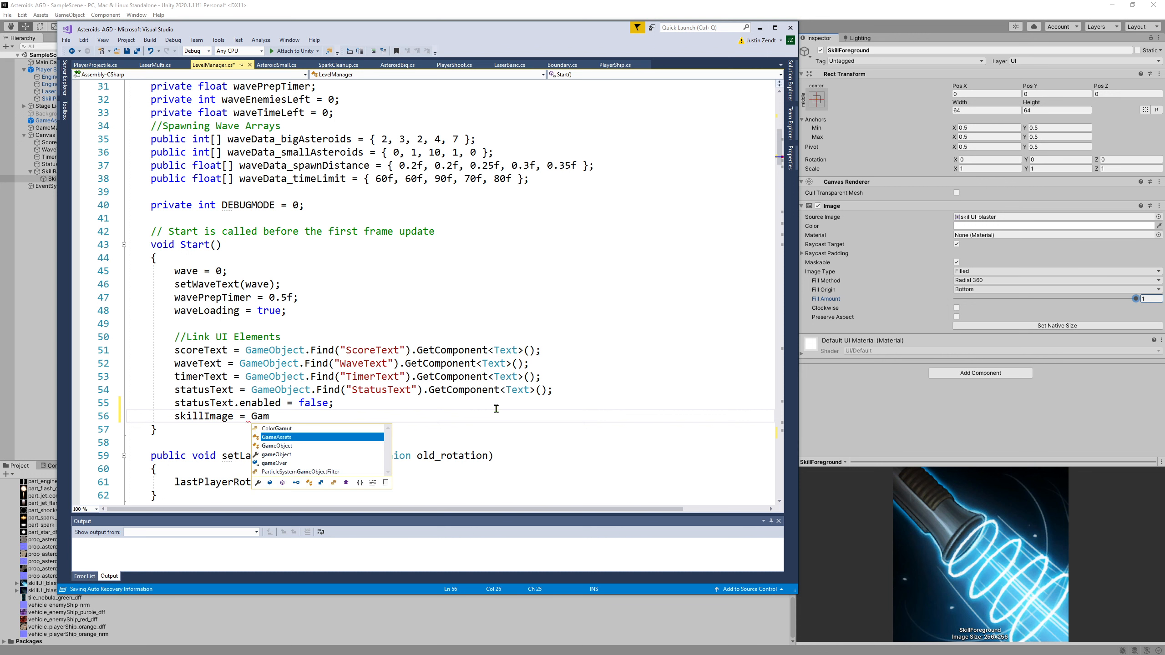
{"action": "type", "text": "eObject."}
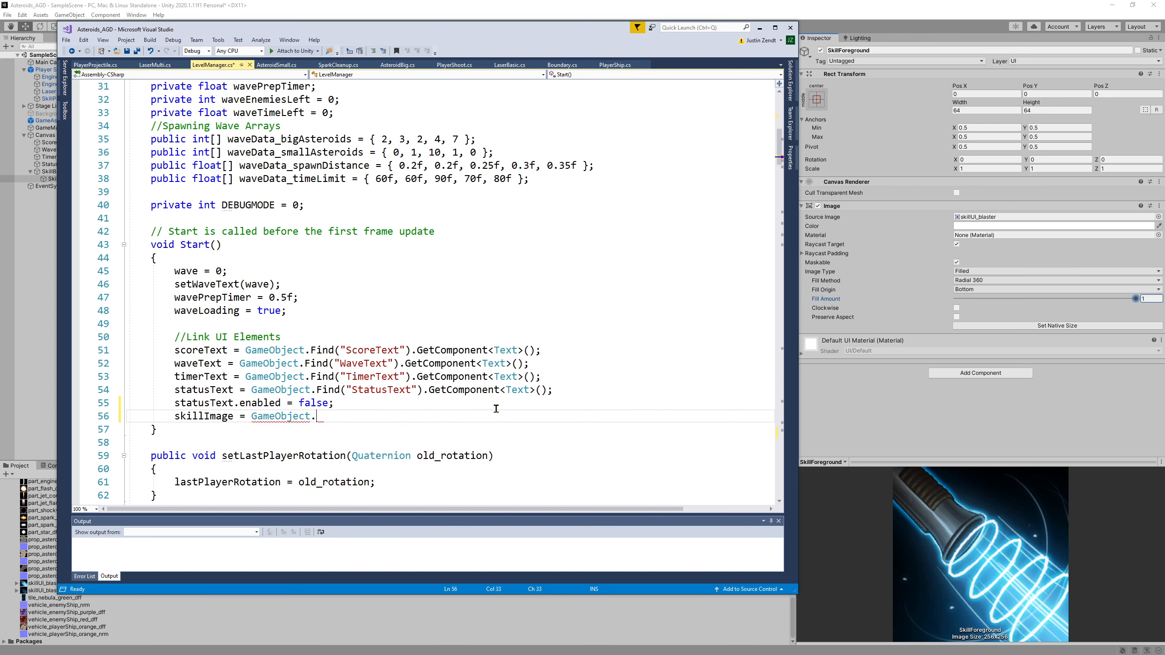
{"action": "type", "text": "Find(\"SkillFore"}
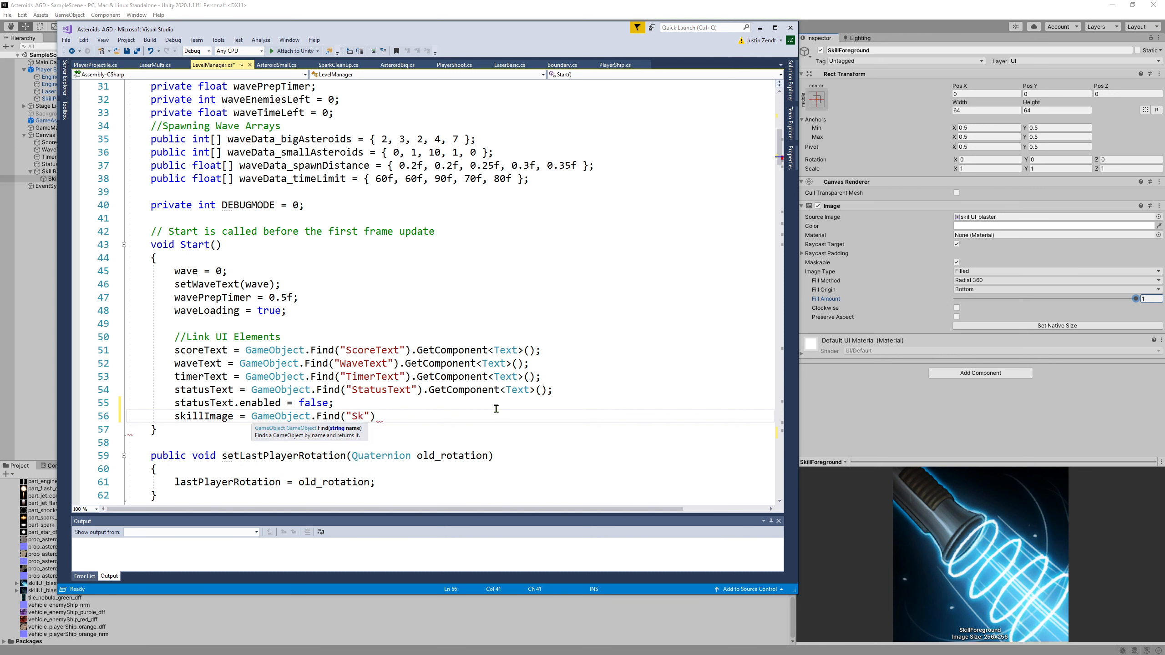
{"action": "type", "text": "gound\""}
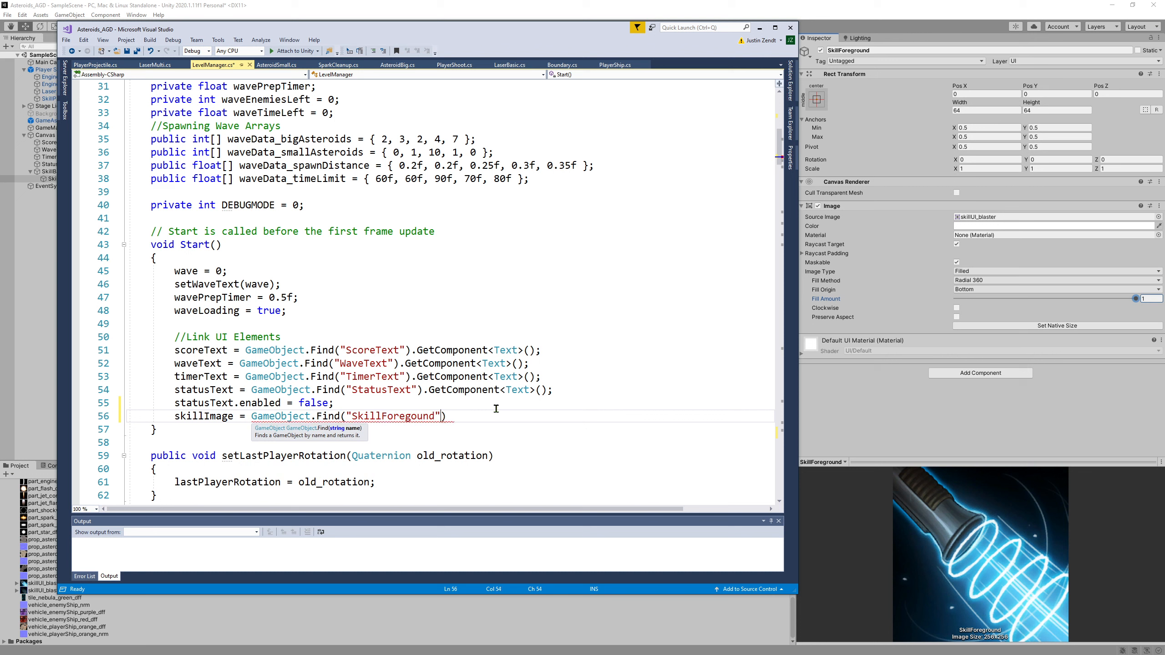
{"action": "type", "text": ").GetComponent"}
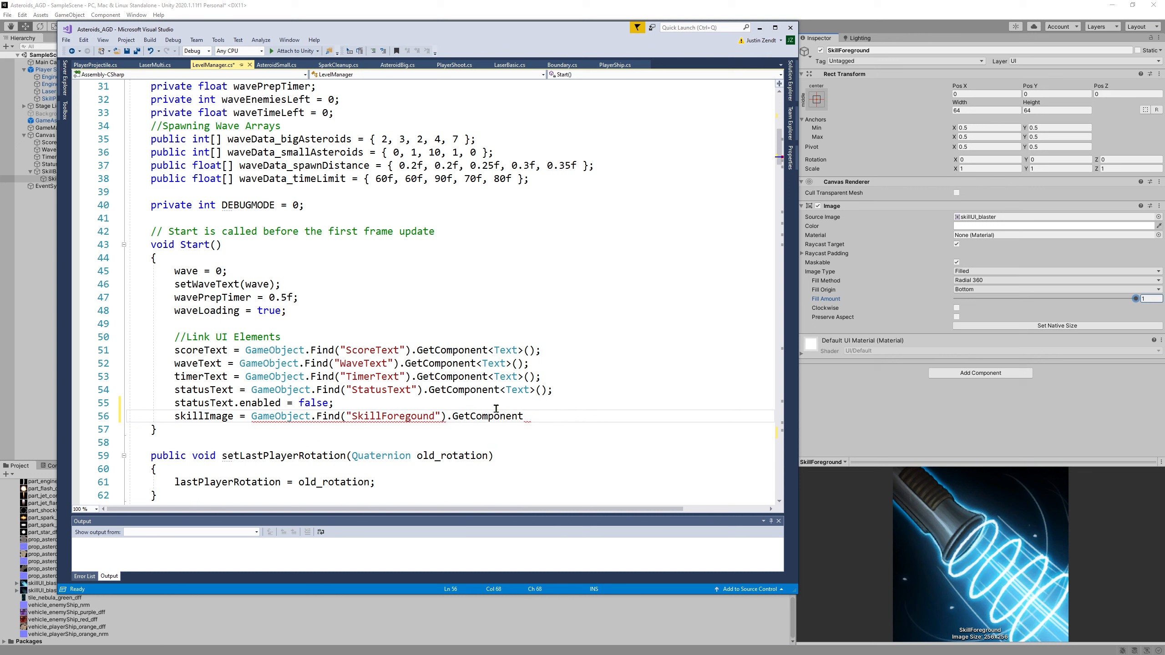
{"action": "type", "text": "<Image>();"}
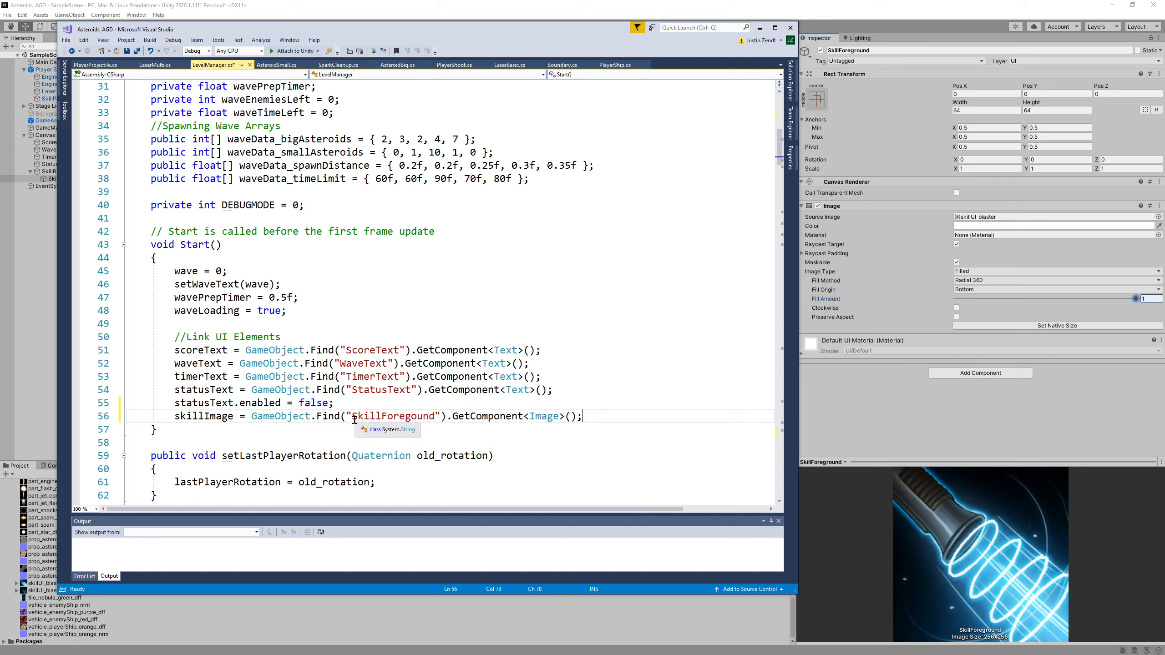
{"action": "left_click_drag", "start_coordinate": [352, 418], "coordinate": [435, 421]}
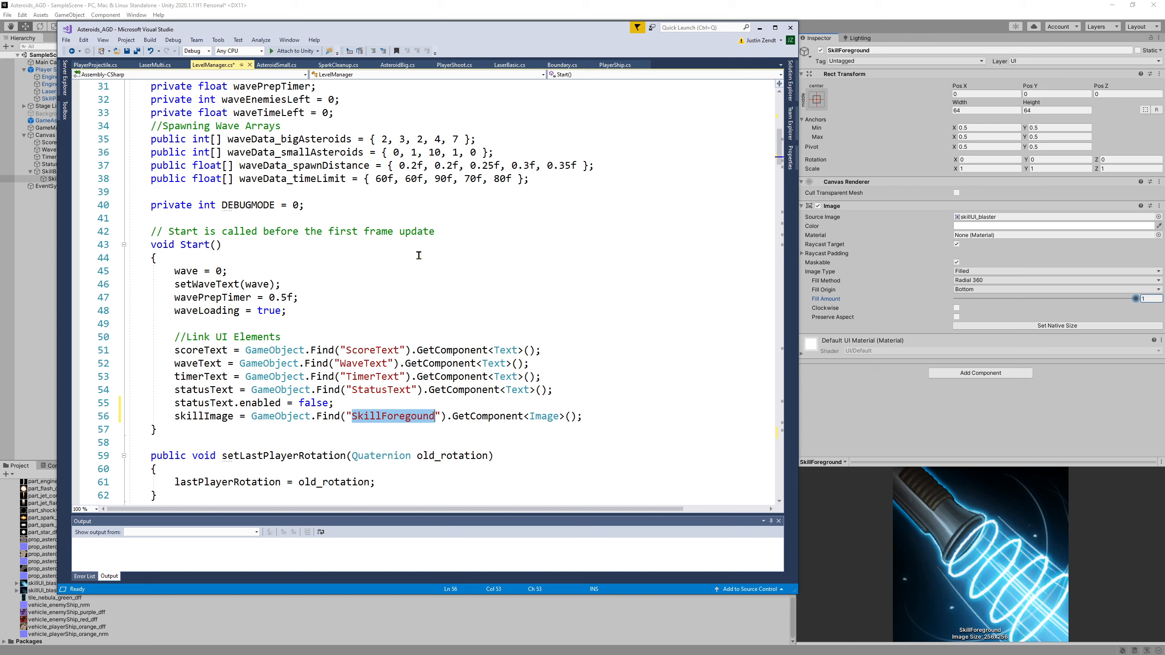
{"action": "left_click", "coordinate": [136, 51]}
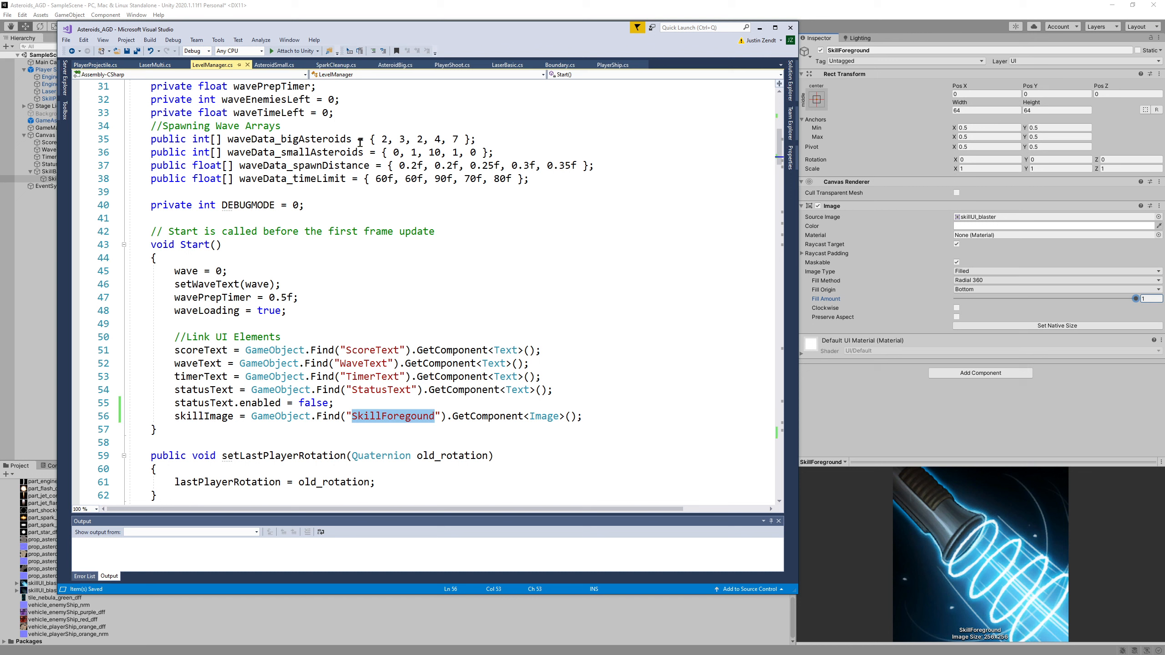
Switch to Unity, assign SkillForeground as the Skill Image of GameManager's Level Manager script, and save the scene
{"action": "left_click", "coordinate": [315, 4]}
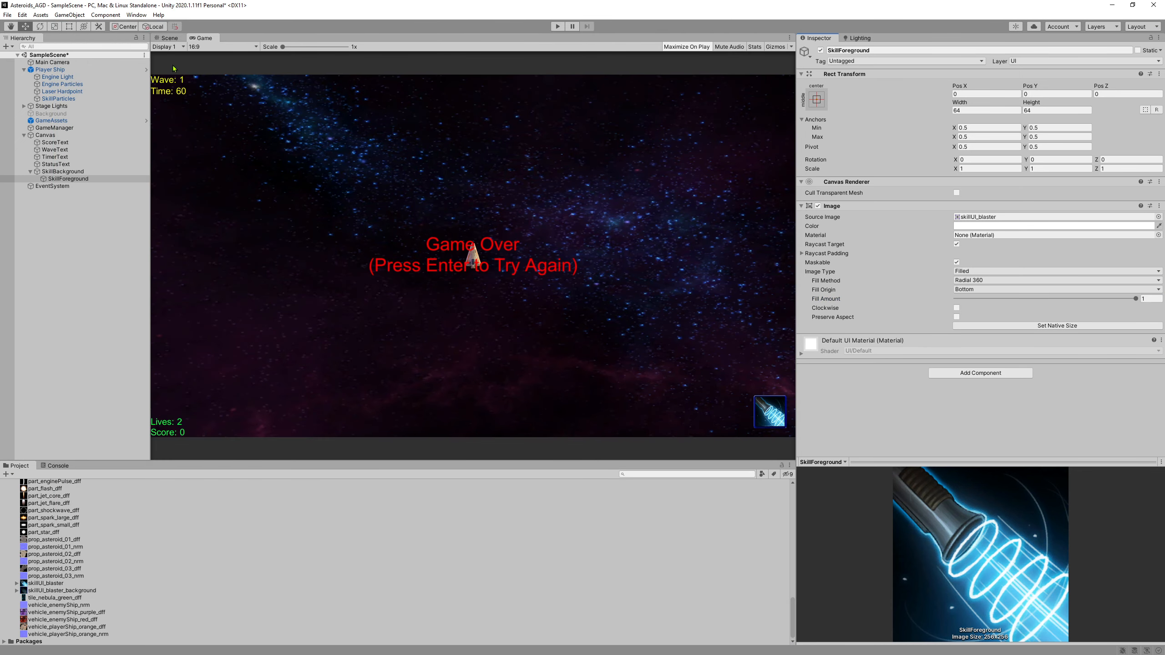
{"action": "left_click", "coordinate": [8, 15]}
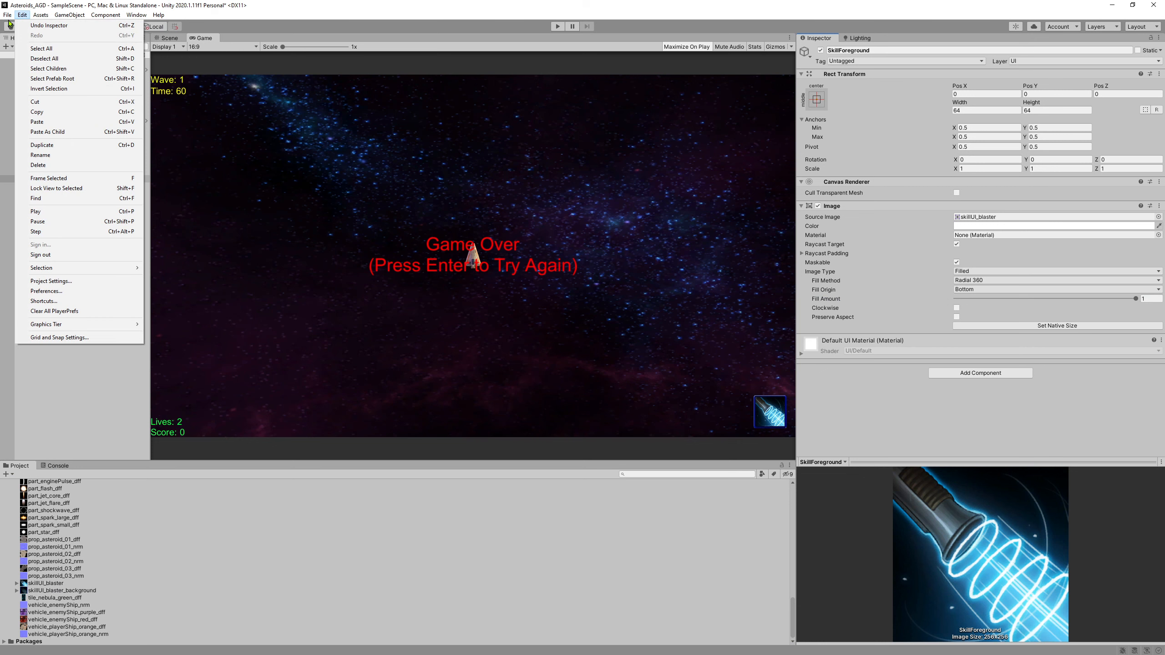
{"action": "left_click", "coordinate": [28, 48]}
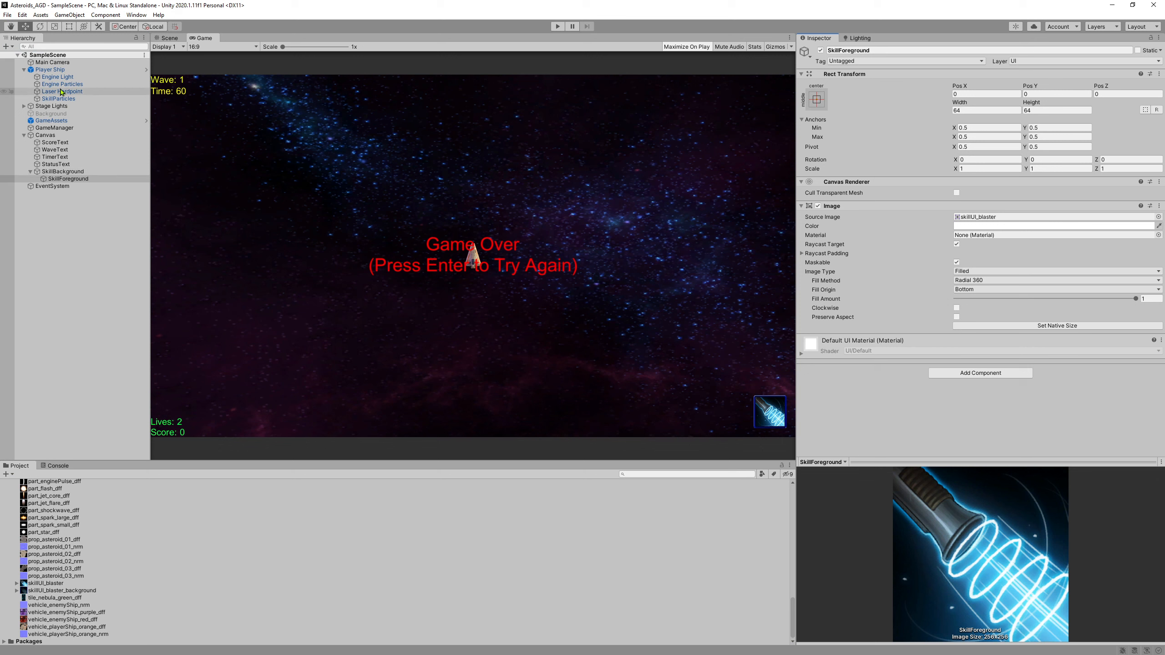
{"action": "left_click", "coordinate": [65, 128]}
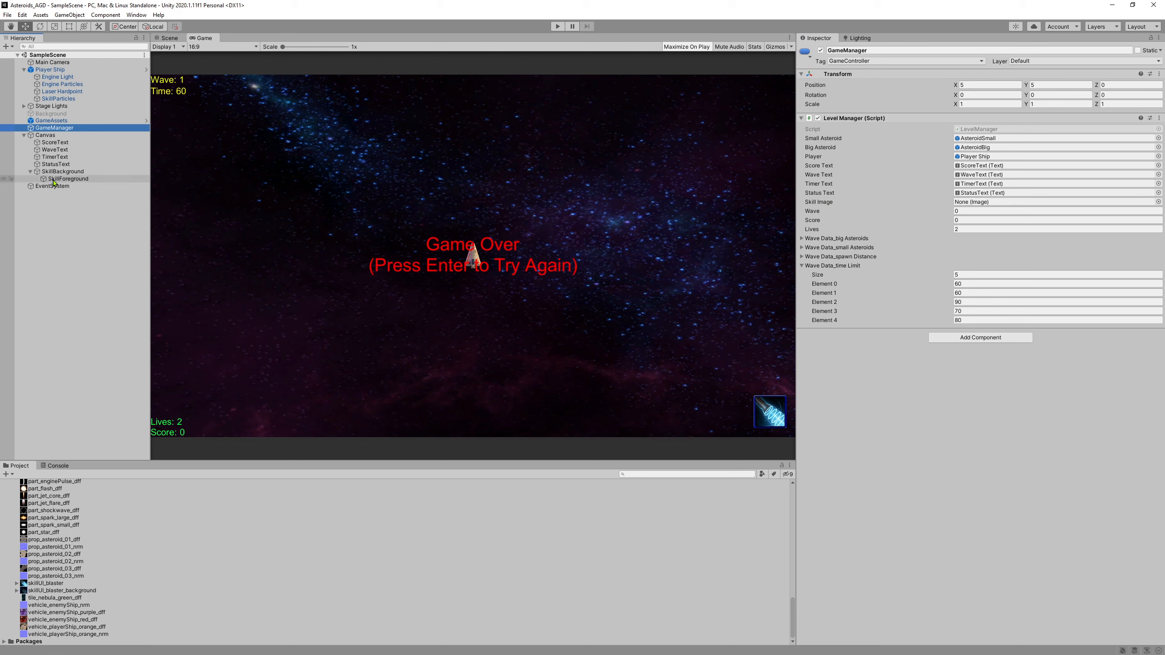
{"action": "left_click_drag", "start_coordinate": [53, 182], "coordinate": [976, 208]}
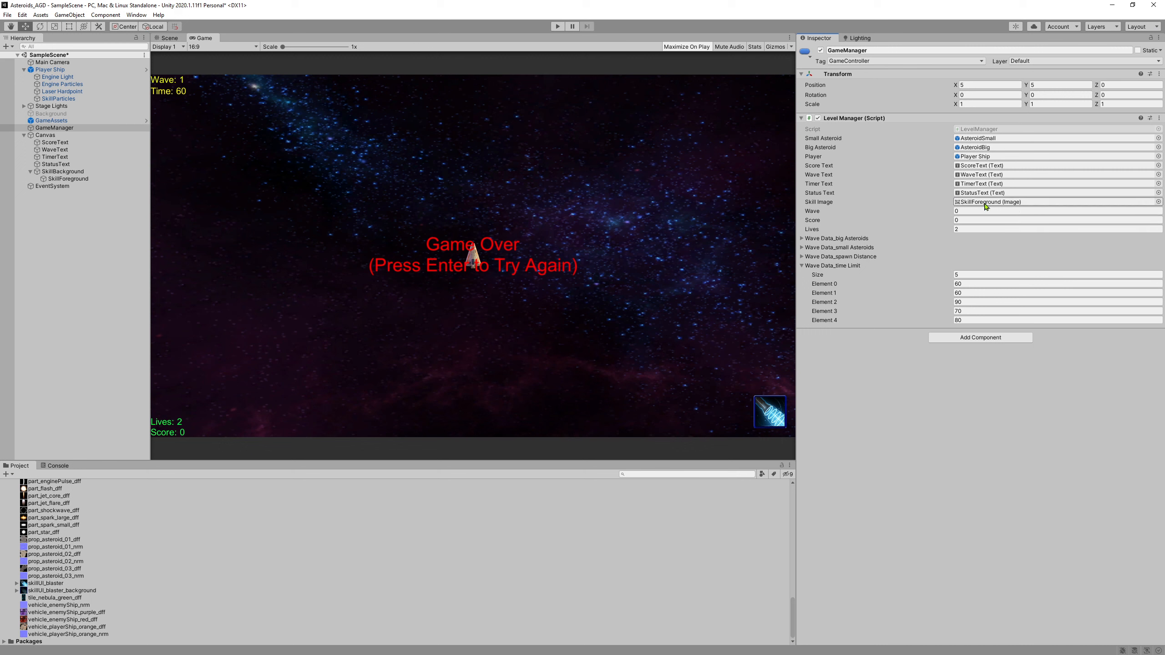
{"action": "left_click", "coordinate": [7, 15]}
{"action": "left_click", "coordinate": [21, 55]}
Return to Visual Studio and examine the skillCooldownRemaining countdown block in the Update method of PlayerShip.cs
{"action": "key", "text": "alt+Tab"}
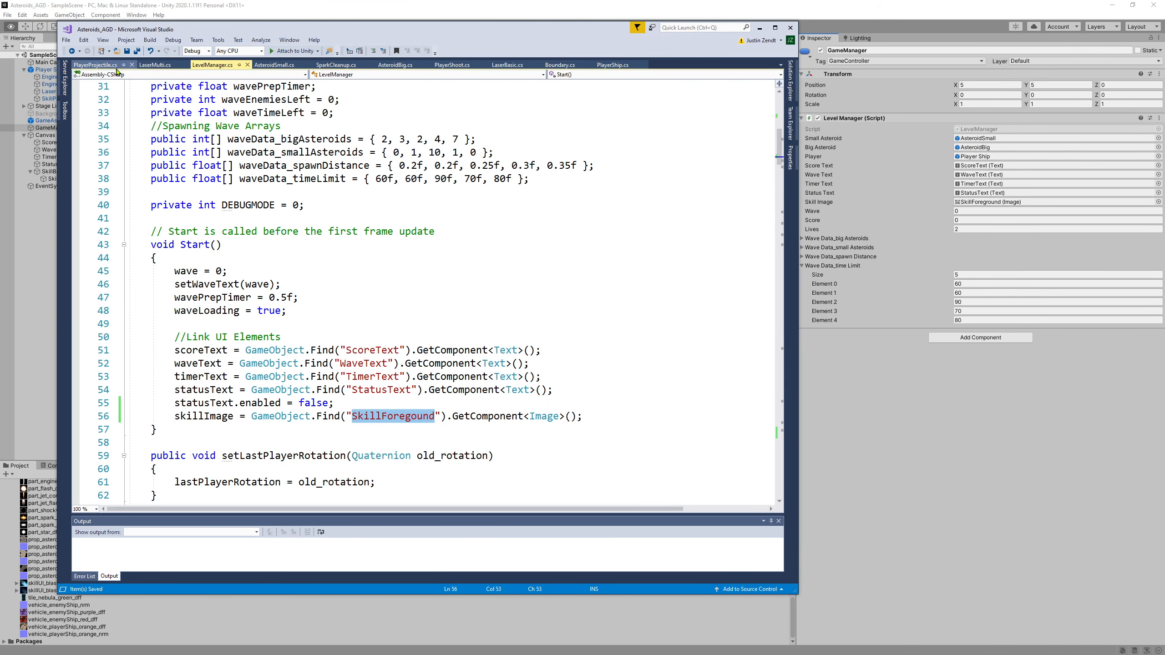
{"action": "left_click", "coordinate": [613, 65]}
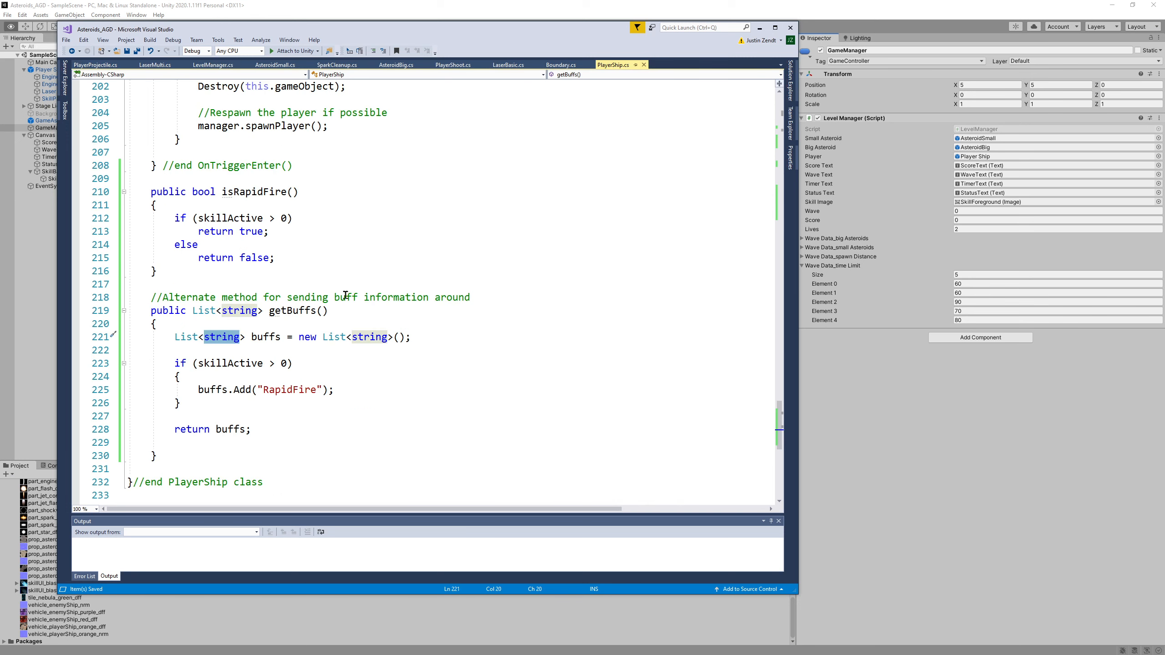
{"action": "left_click", "coordinate": [342, 389]}
{"action": "scroll", "coordinate": [342, 389], "scroll_direction": "up", "scroll_amount": 20}
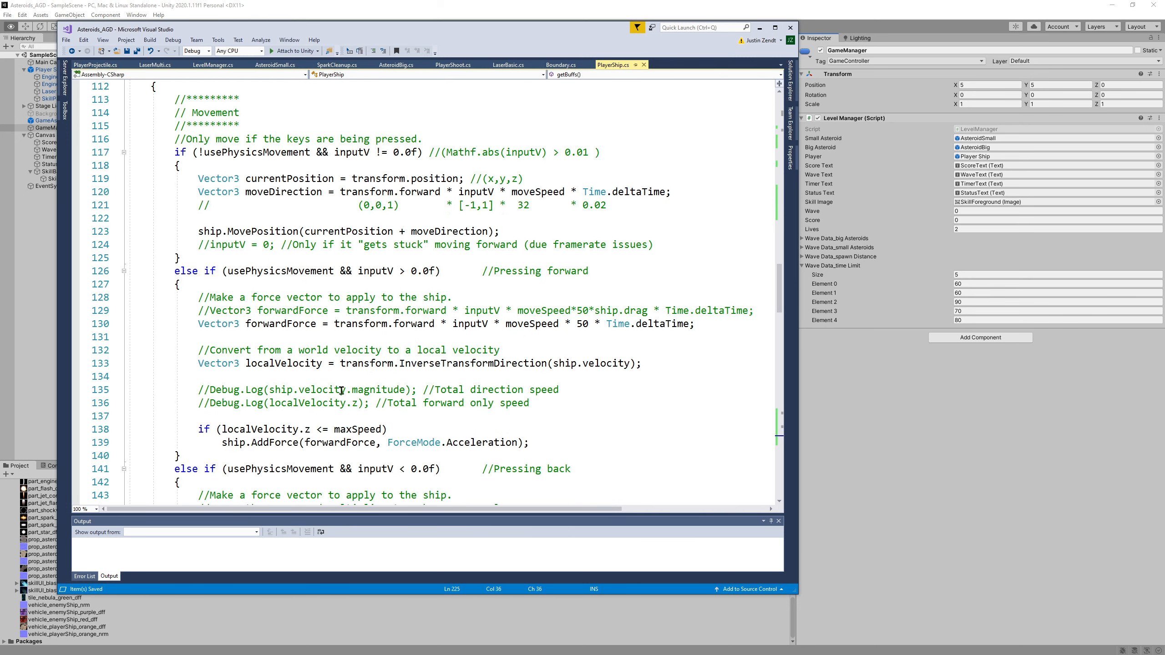
{"action": "scroll", "coordinate": [342, 390], "scroll_direction": "up", "scroll_amount": 4}
{"action": "scroll", "coordinate": [327, 392], "scroll_direction": "up", "scroll_amount": 12}
{"action": "scroll", "coordinate": [321, 368], "scroll_direction": "down", "scroll_amount": 15}
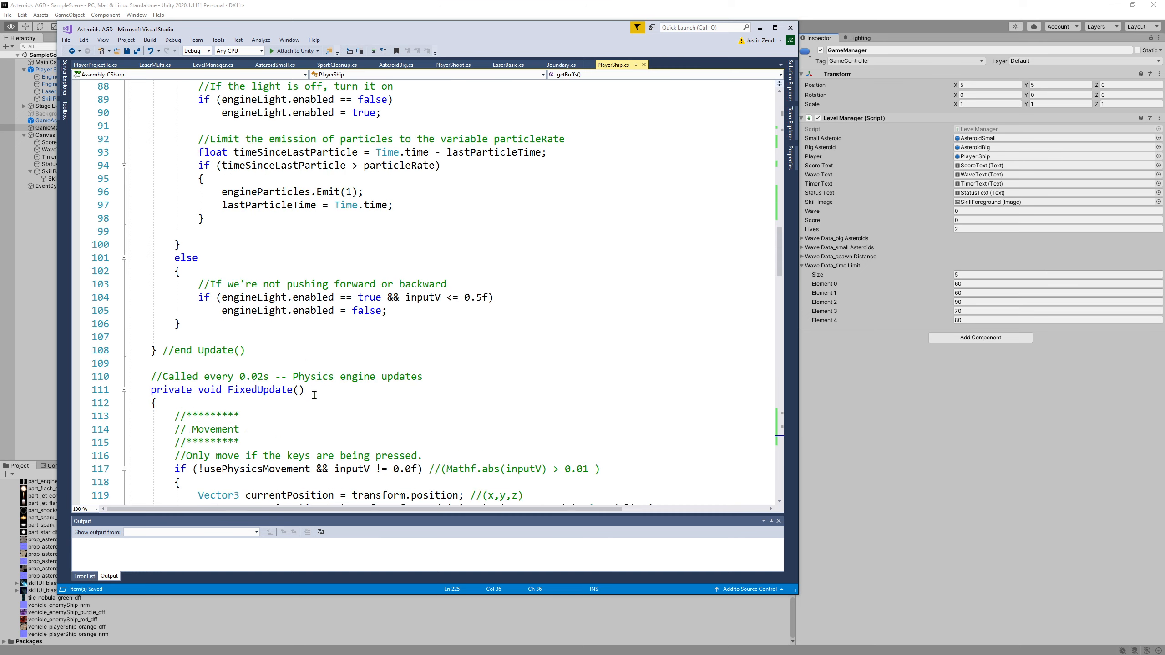
{"action": "scroll", "coordinate": [289, 327], "scroll_direction": "up", "scroll_amount": 15}
{"action": "scroll", "coordinate": [290, 328], "scroll_direction": "up", "scroll_amount": 5}
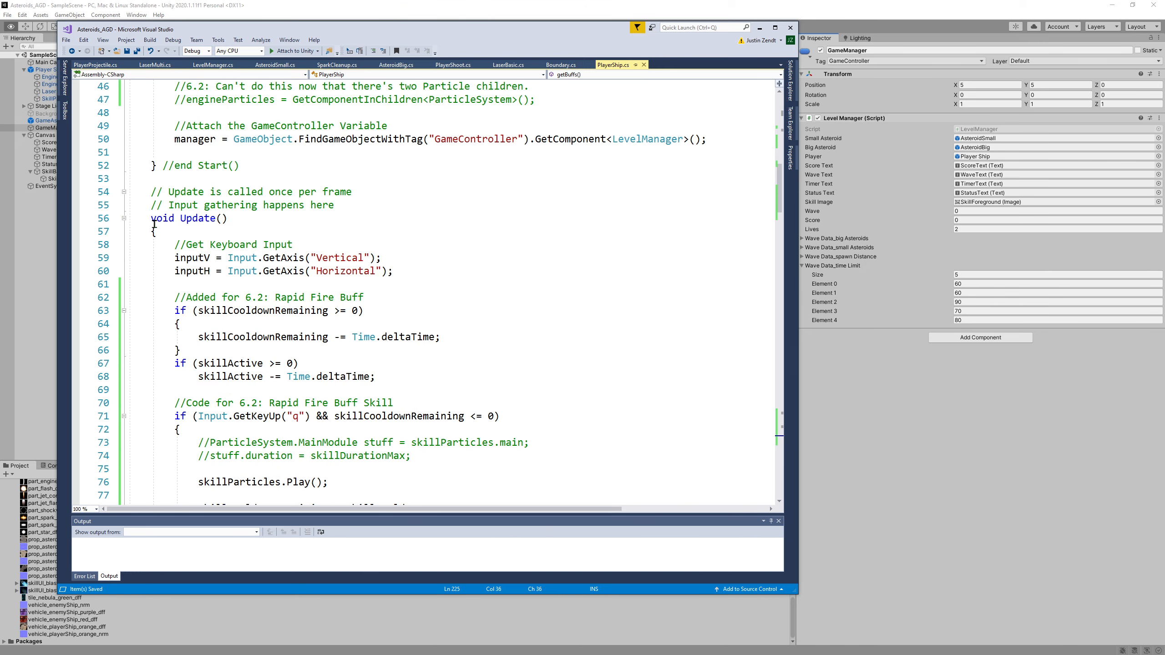
{"action": "left_click_drag", "start_coordinate": [154, 224], "coordinate": [190, 229]}
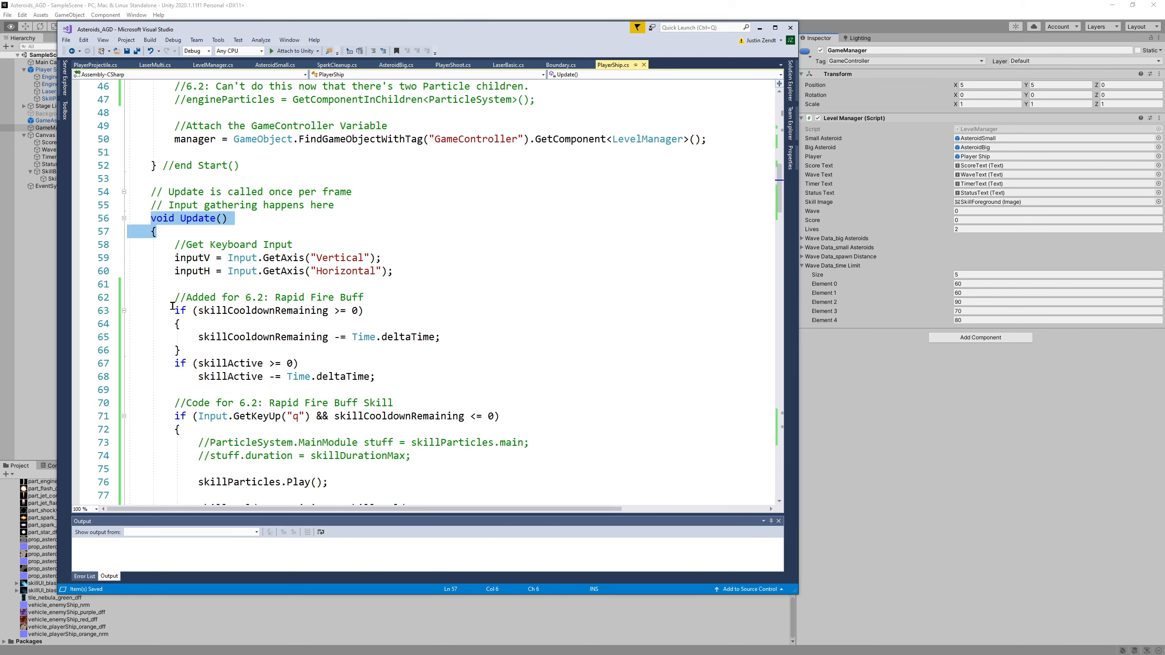
{"action": "left_click_drag", "start_coordinate": [174, 311], "coordinate": [181, 351]}
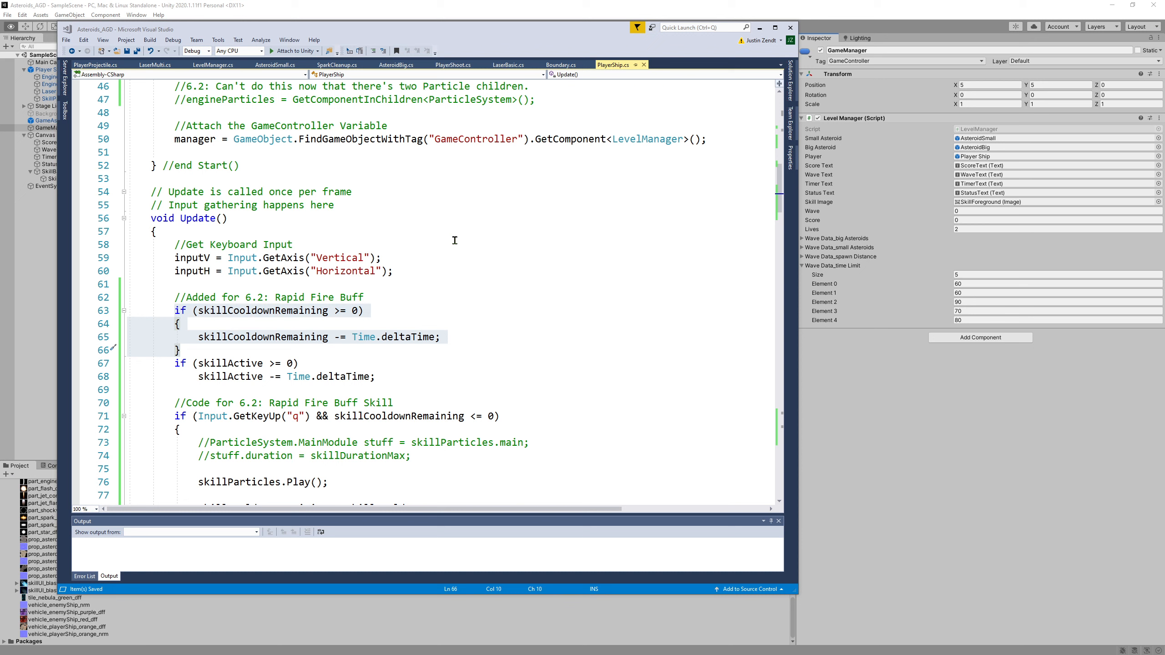
Examine how PlayerShip's Start method links the manager variable to the GameController's LevelManager component
{"action": "left_click", "coordinate": [174, 139]}
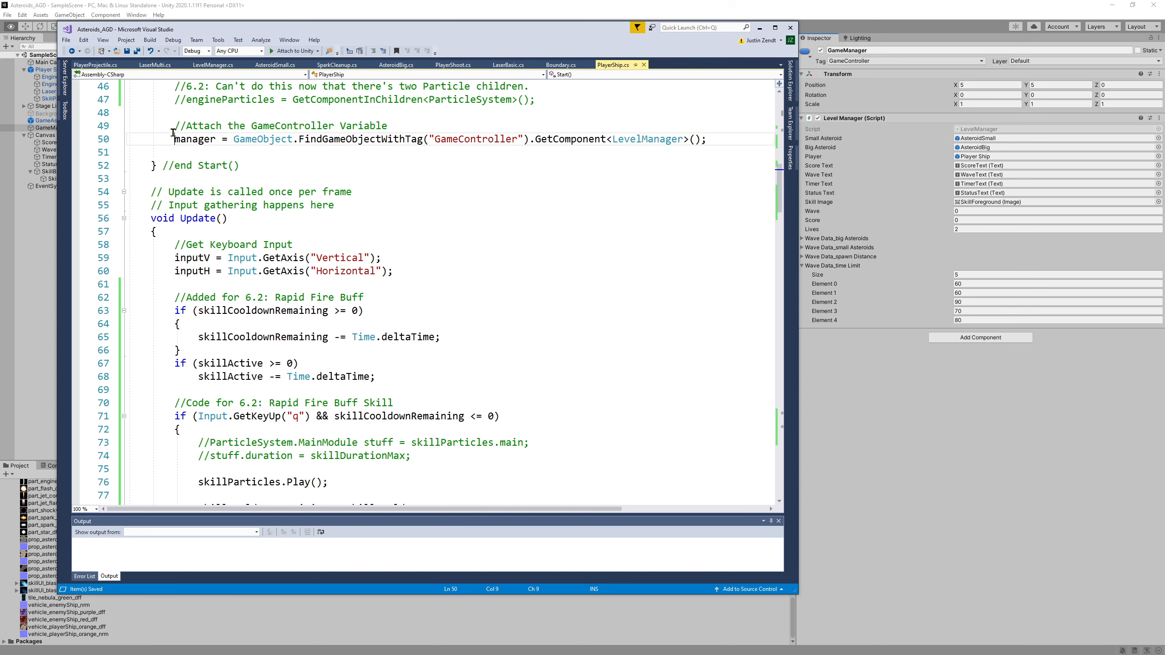
{"action": "left_click_drag", "start_coordinate": [174, 139], "coordinate": [218, 138]}
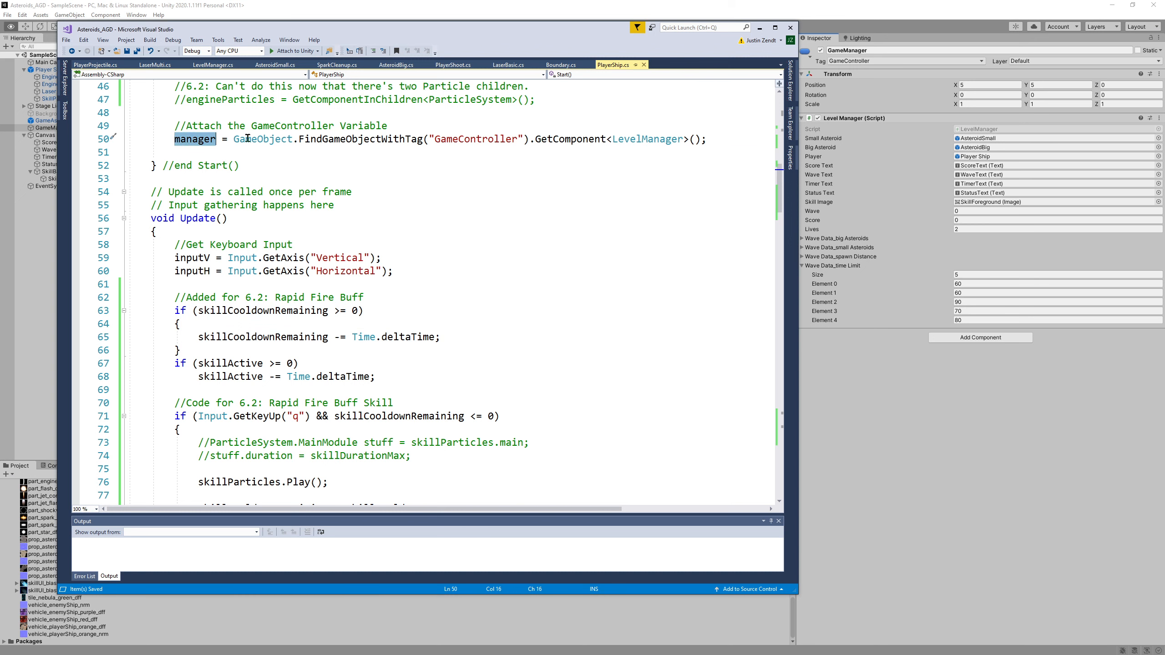
{"action": "left_click_drag", "start_coordinate": [234, 139], "coordinate": [503, 147]}
{"action": "left_click", "coordinate": [370, 311]}
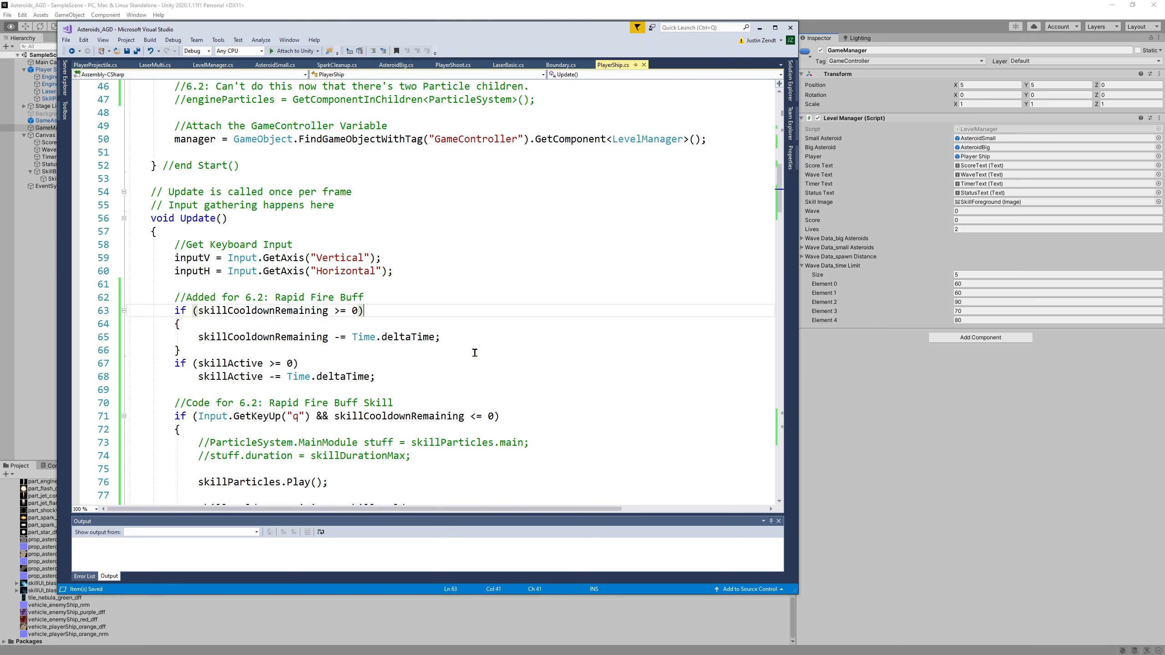
Below the skillCooldownRemaining countdown in PlayerShip's Update method, begin a manager.updateSkillUI call with skillCooldownRemaining as its first argument
{"action": "left_click", "coordinate": [485, 337]}
{"action": "key", "text": "Return"}
{"action": "type", "text": "manager."}
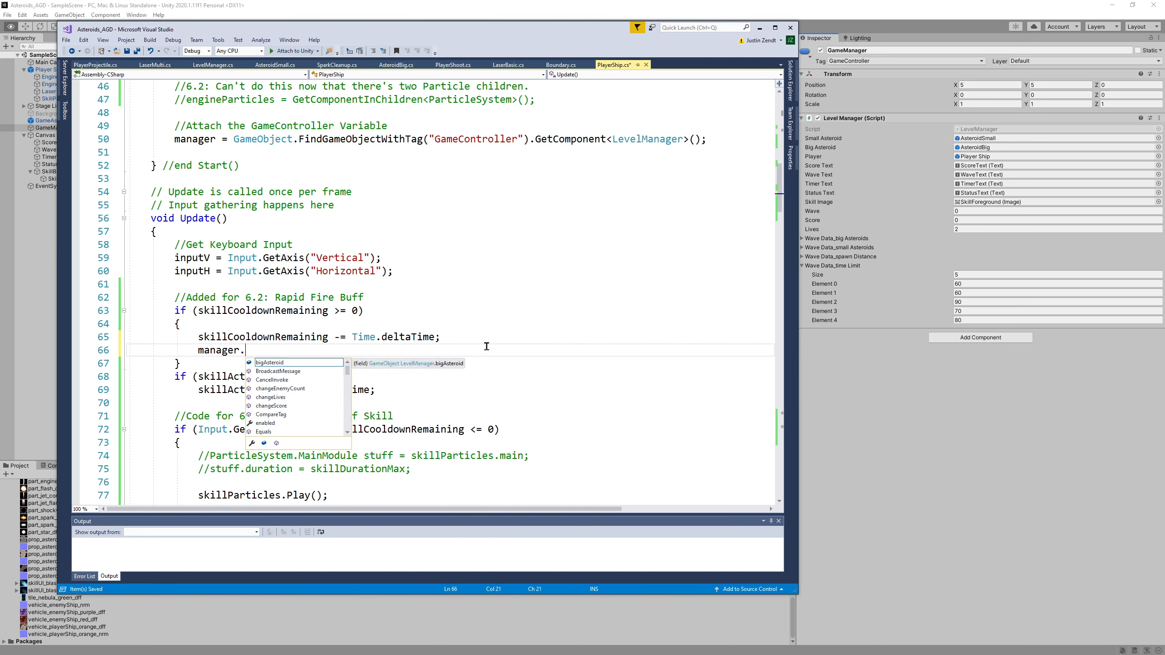
{"action": "type", "text": "update"}
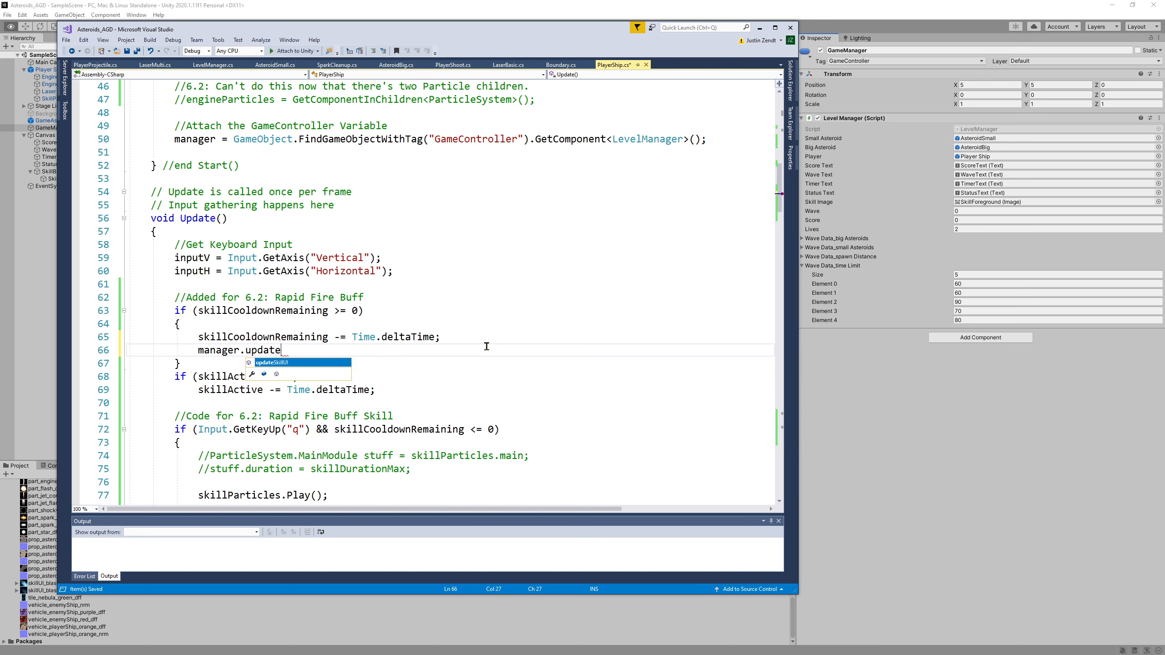
{"action": "key", "text": "Tab"}
{"action": "type", "text": "("}
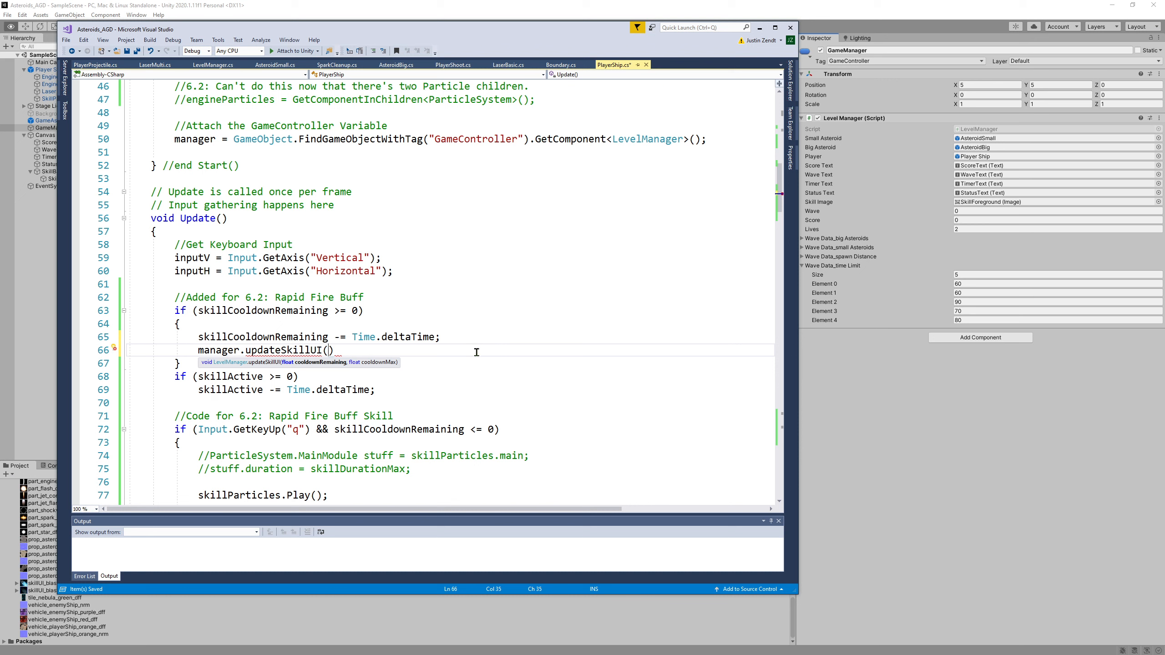
{"action": "type", "text": "skill"}
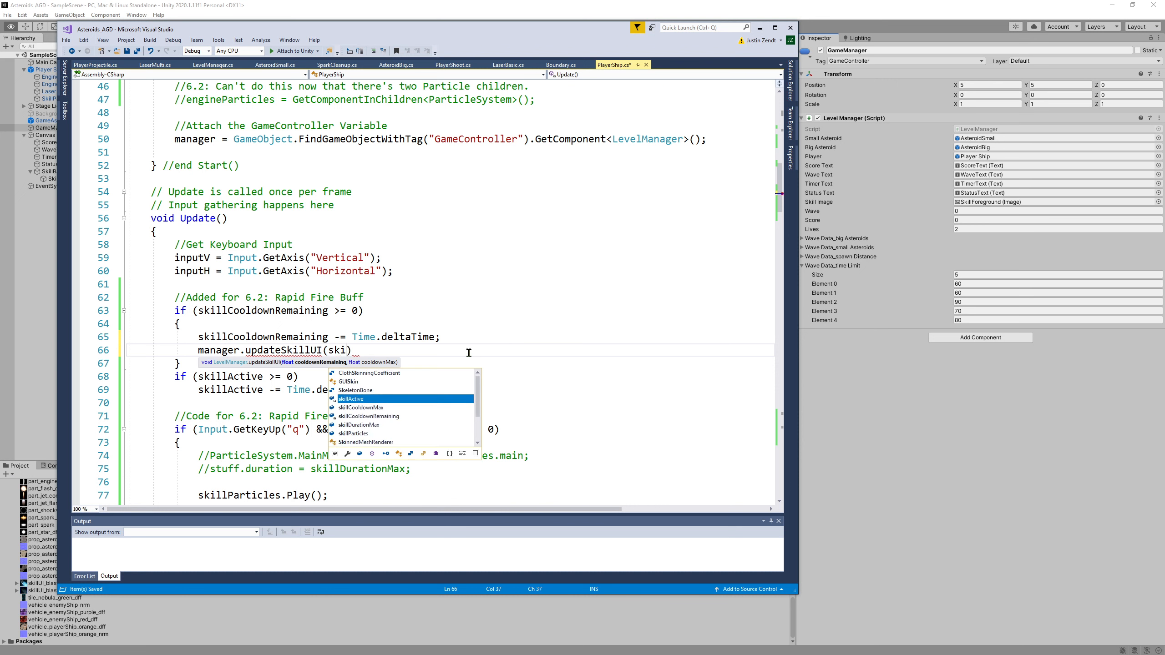
{"action": "key", "text": "Down"}
{"action": "key", "text": "Down"}
{"action": "key", "text": "Tab"}
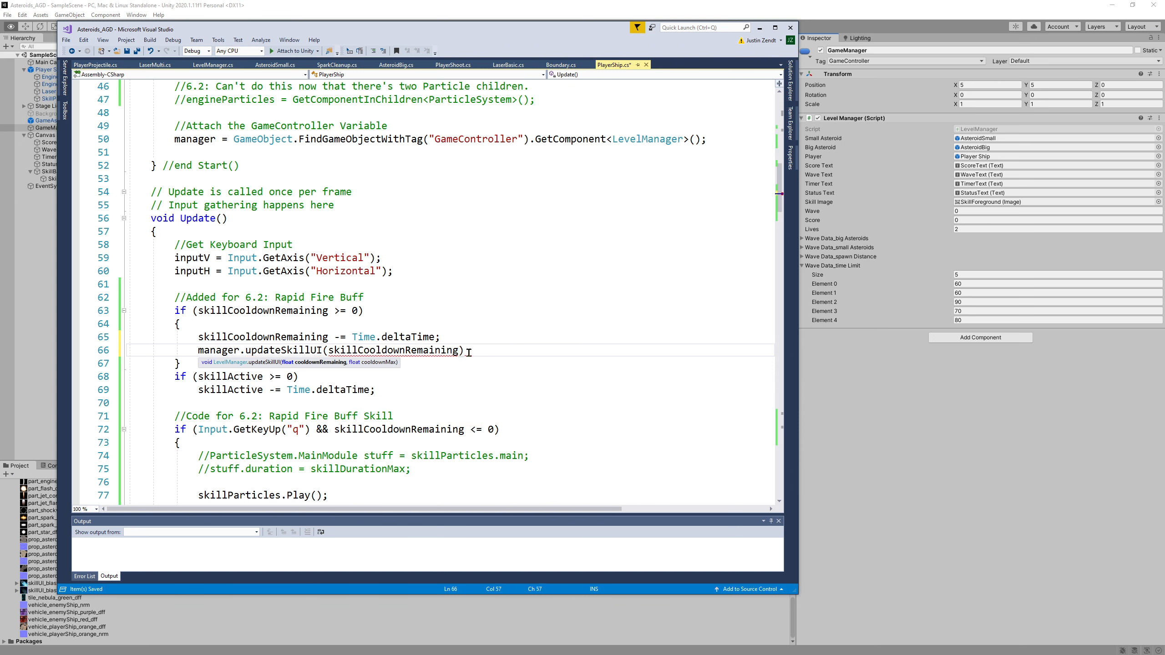
Complete the updateSkillUI call with skillCooldownMax as its second argument and save the script
{"action": "type", "text": ","}
{"action": "scroll", "coordinate": [468, 351], "scroll_direction": "up", "scroll_amount": 9}
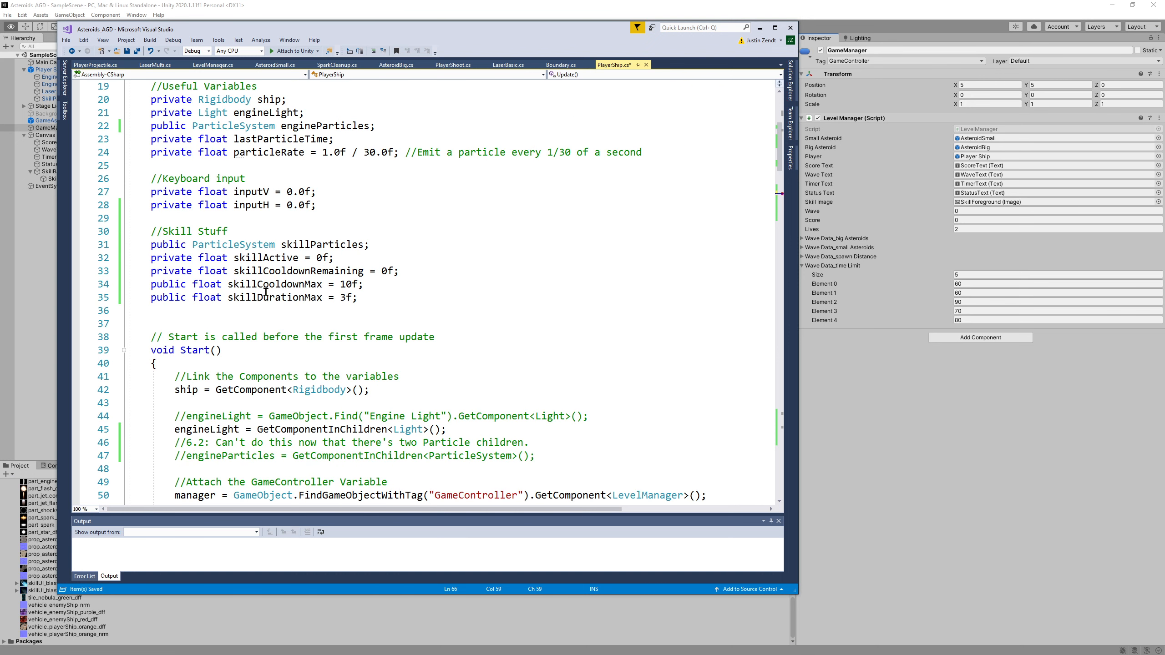
{"action": "scroll", "coordinate": [373, 349], "scroll_direction": "down", "scroll_amount": 7}
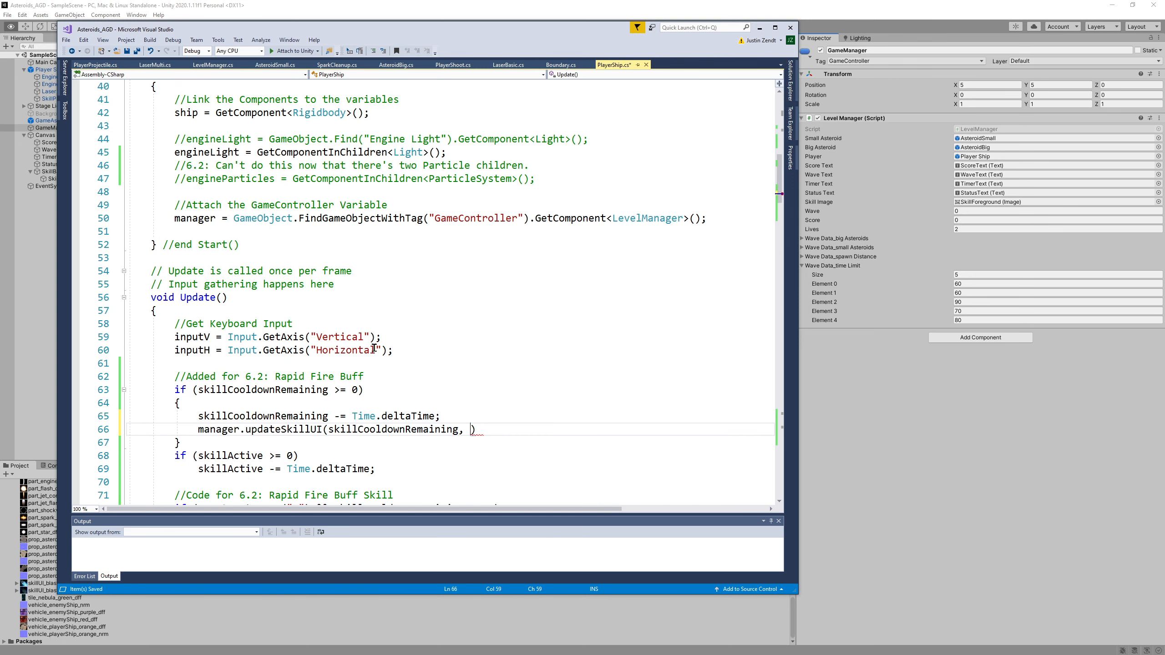
{"action": "scroll", "coordinate": [373, 348], "scroll_direction": "down", "scroll_amount": 1}
{"action": "type", "text": "skil"}
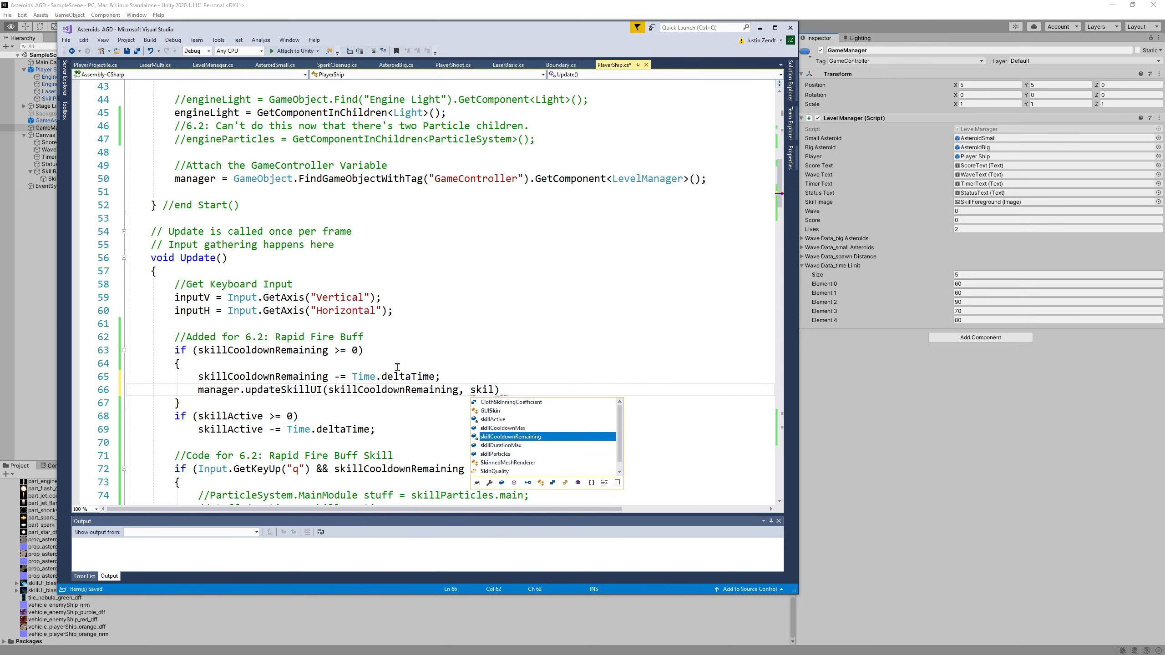
{"action": "type", "text": "lc1"}
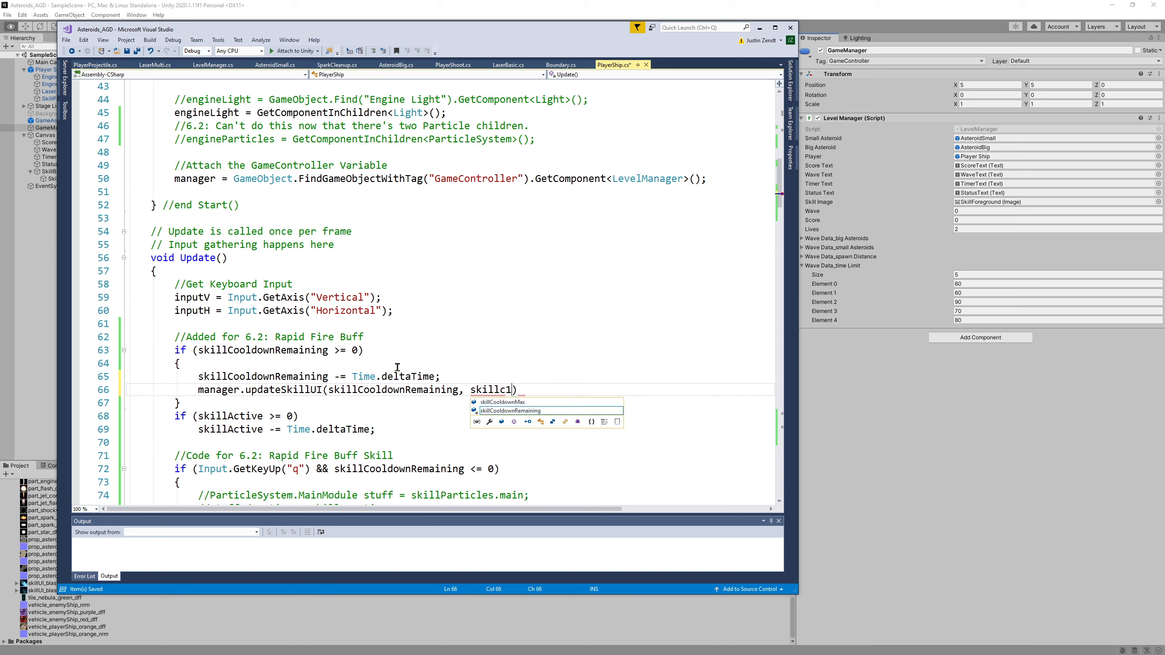
{"action": "key", "text": "Up"}
{"action": "key", "text": "Up"}
{"action": "key", "text": "Tab"}
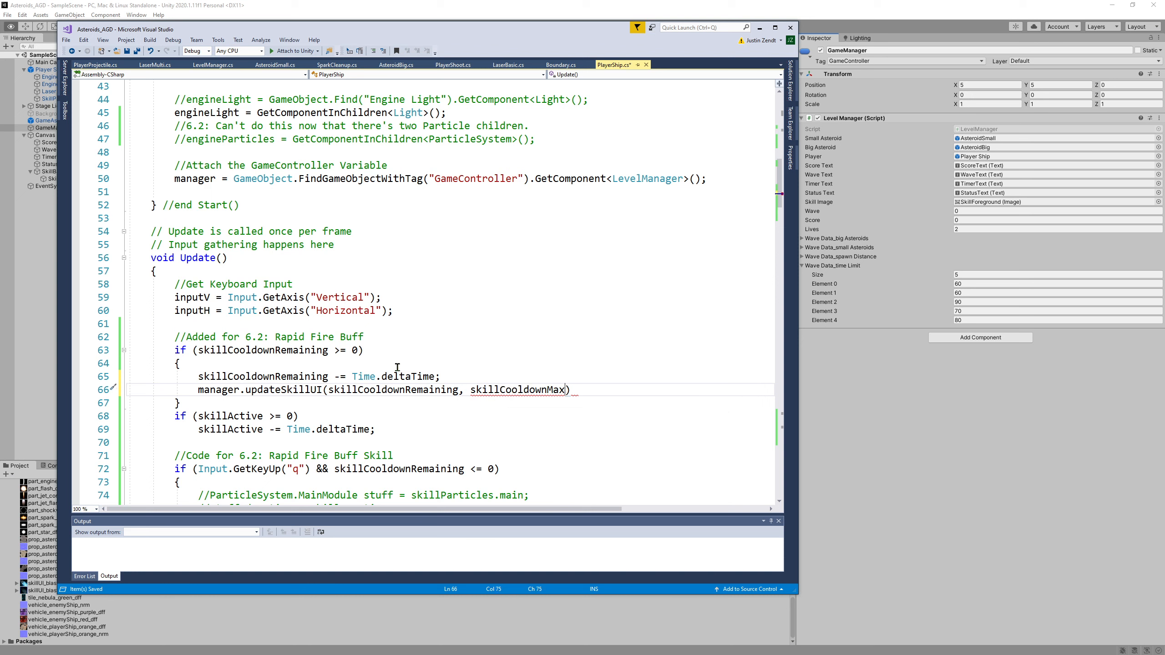
{"action": "type", "text": ");"}
{"action": "mouse_move", "coordinate": [578, 390]}
{"action": "left_mouse_down"}
{"action": "mouse_move", "coordinate": [568, 379]}
{"action": "mouse_move", "coordinate": [233, 389]}
{"action": "mouse_move", "coordinate": [586, 384]}
{"action": "left_mouse_up"}
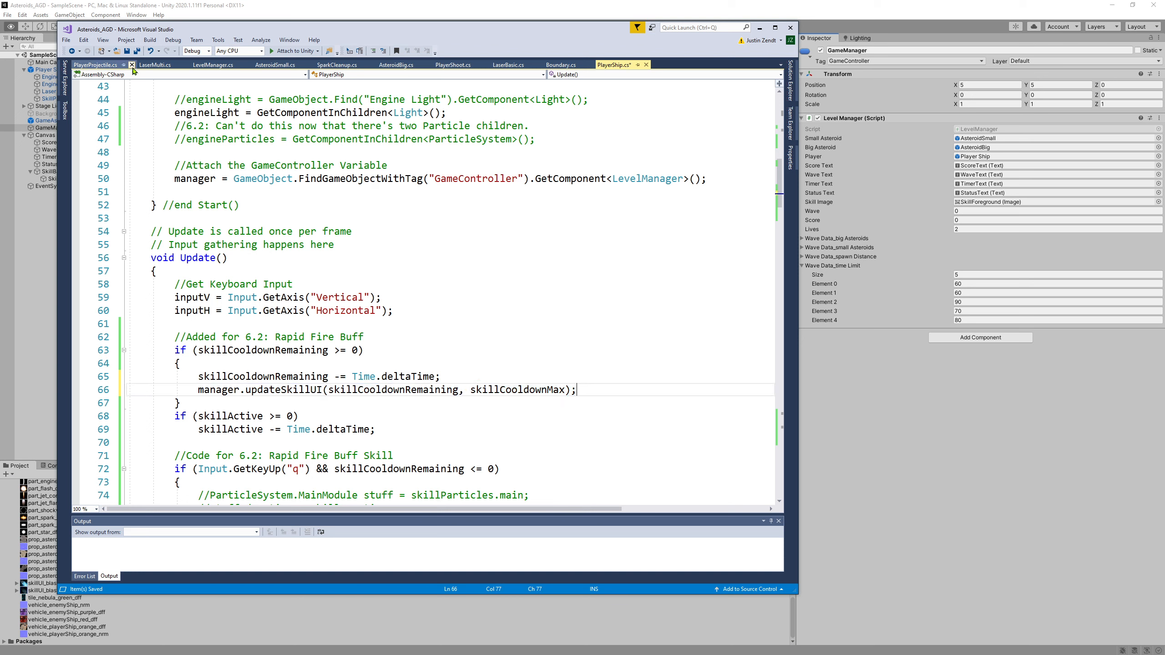
{"action": "left_click", "coordinate": [136, 51]}
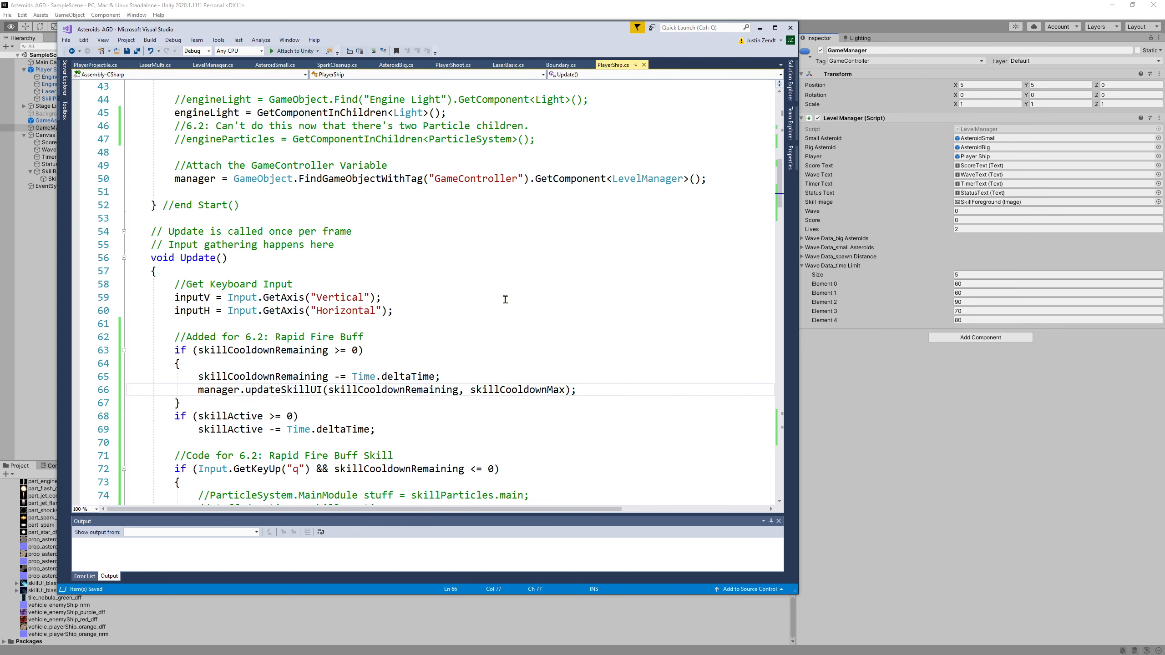
Switch to Unity and play-test the game, flying, shooting and triggering the rapid fire skill to check its cooldown icon, and stop play mode
{"action": "left_click", "coordinate": [285, 4]}
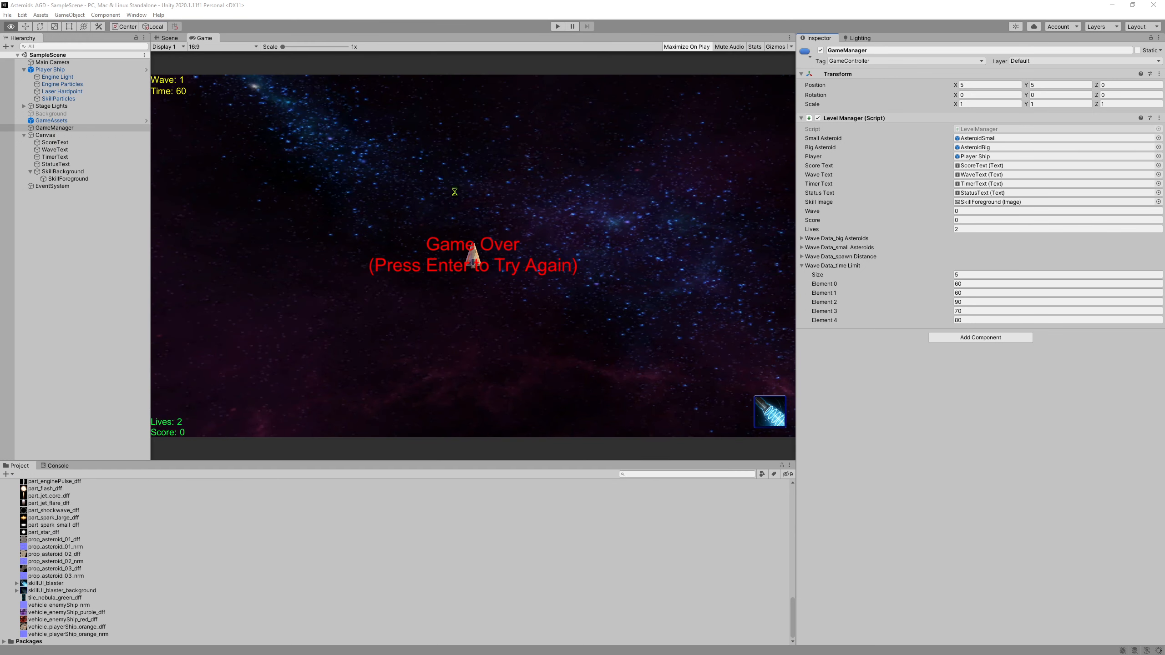
{"action": "left_click", "coordinate": [552, 28]}
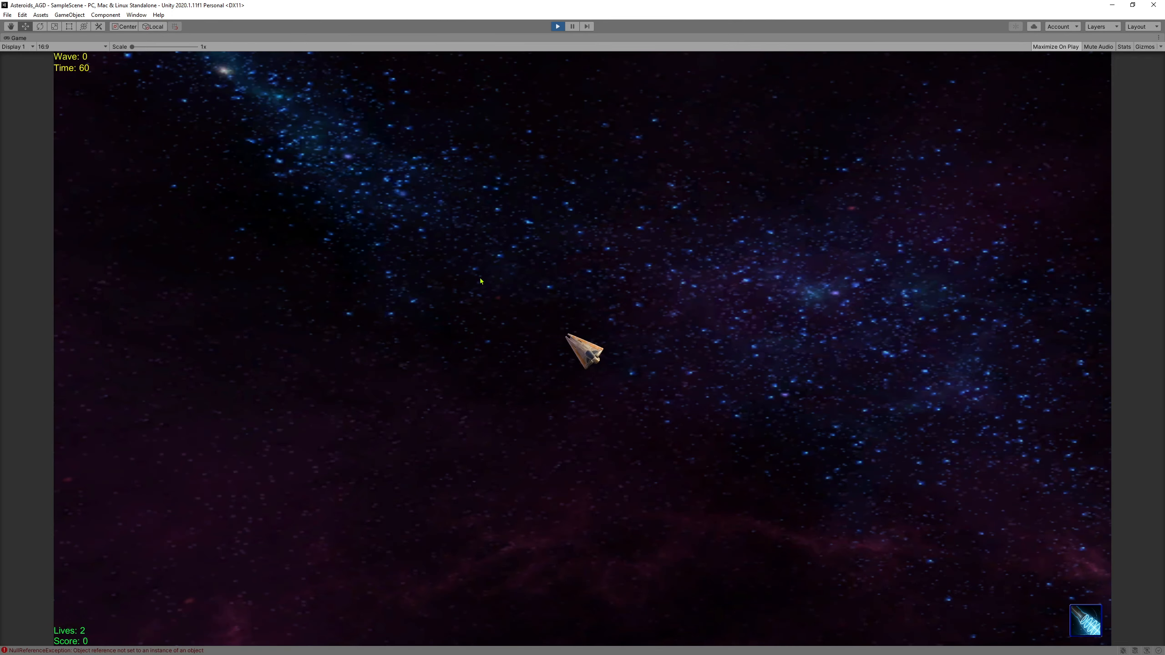
{"action": "left_click_drag", "start_coordinate": [472, 284], "coordinate": [1091, 584]}
{"action": "key", "text": "w"}
{"action": "key", "text": "w"}
{"action": "left_click", "coordinate": [963, 498]}
{"action": "left_click_drag", "start_coordinate": [908, 457], "coordinate": [702, 279]}
{"action": "key", "text": "space"}
{"action": "key", "text": "w"}
{"action": "key", "text": "w"}
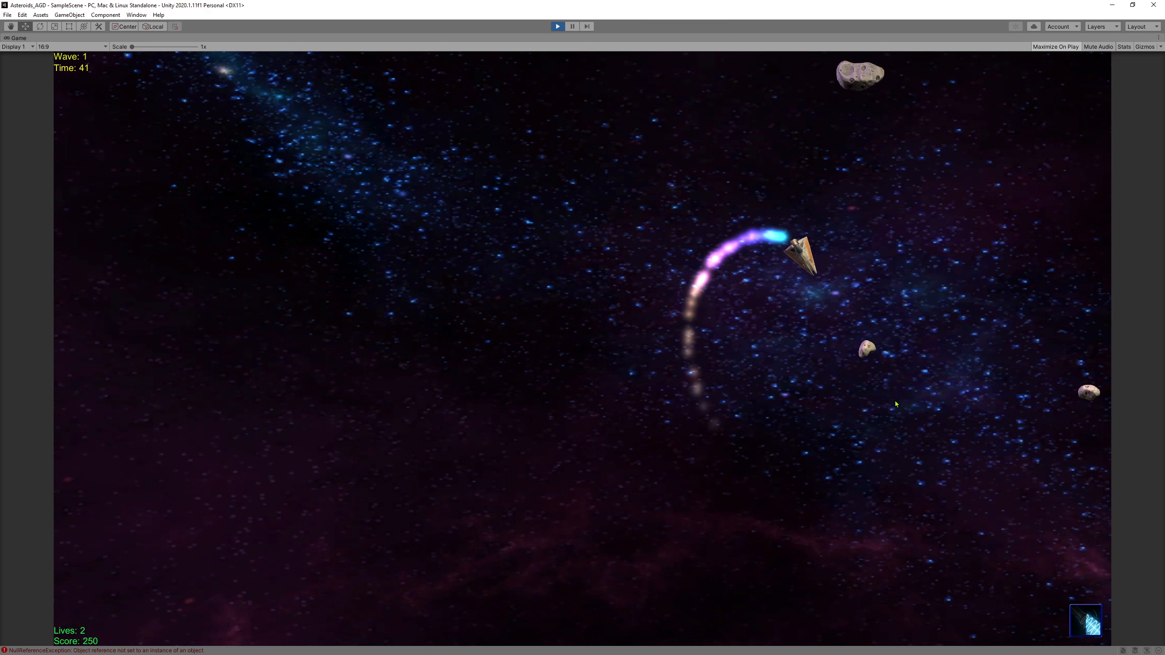
{"action": "key", "text": "w"}
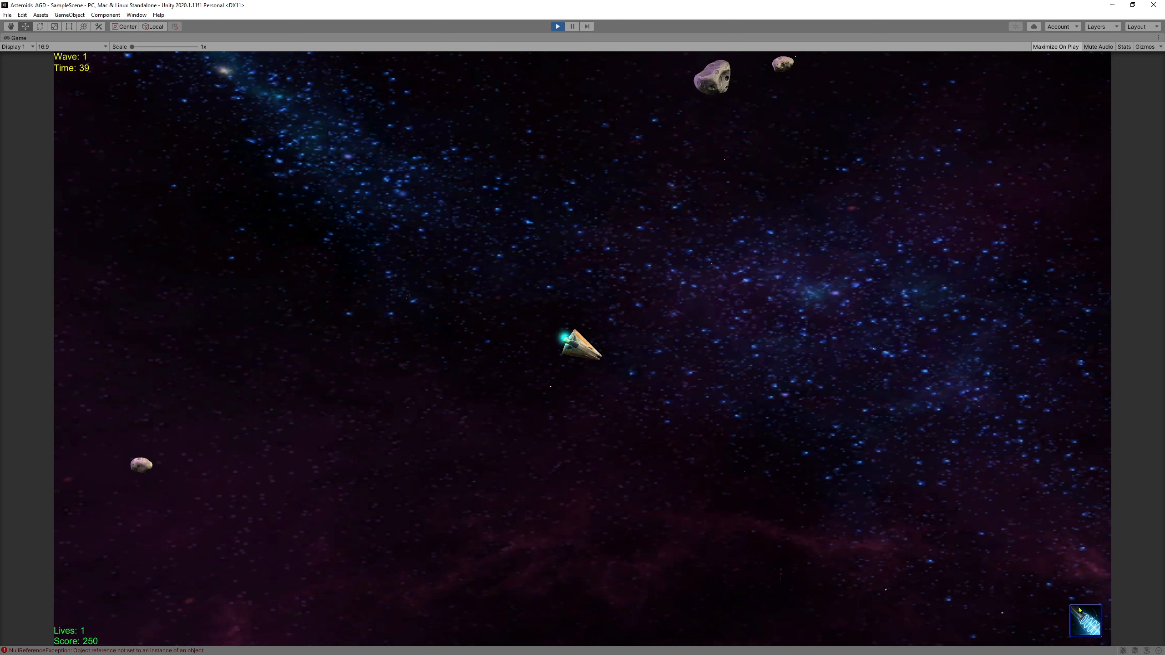
{"action": "left_click_drag", "start_coordinate": [788, 453], "coordinate": [334, 96]}
{"action": "key", "text": "w"}
{"action": "key", "text": "w"}
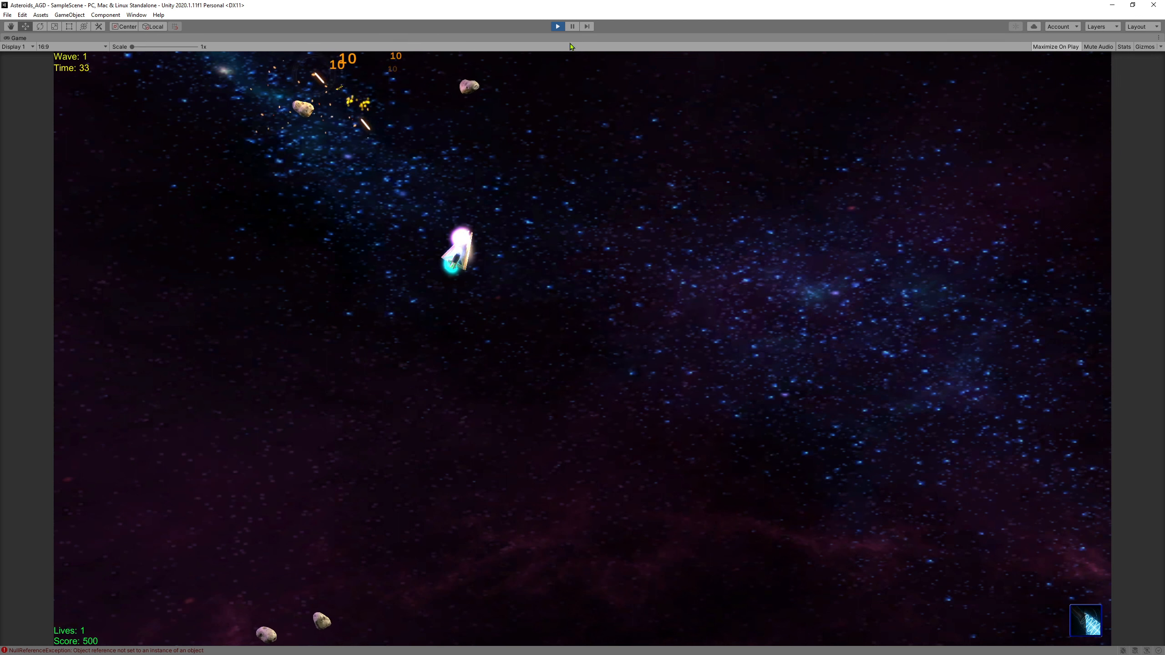
{"action": "left_click", "coordinate": [558, 27]}
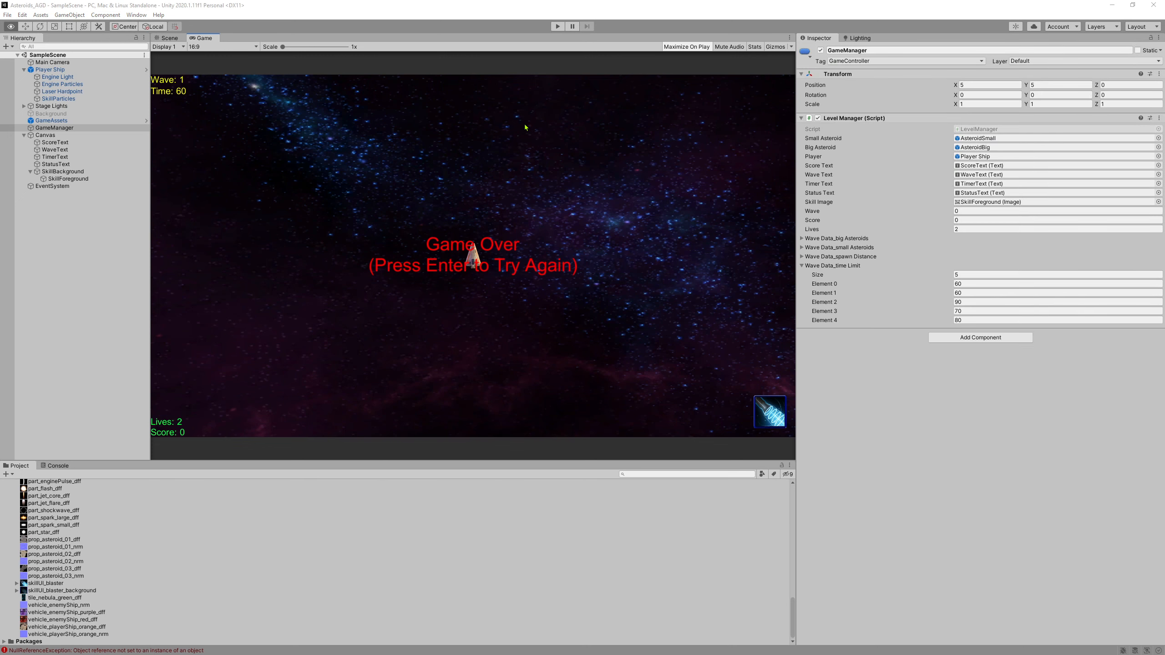
Return to Visual Studio and change the skillCooldownRemaining and skillActive conditions in Update to "> 0"
{"action": "key", "text": "alt+Tab"}
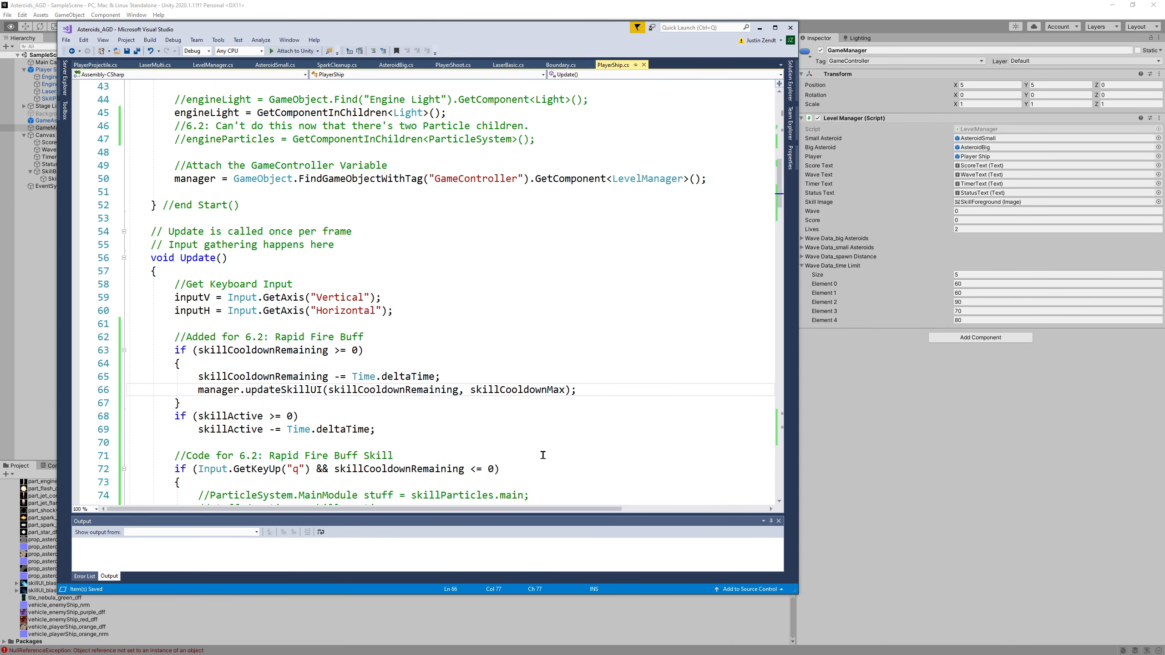
{"action": "left_click_drag", "start_coordinate": [199, 351], "coordinate": [359, 349]}
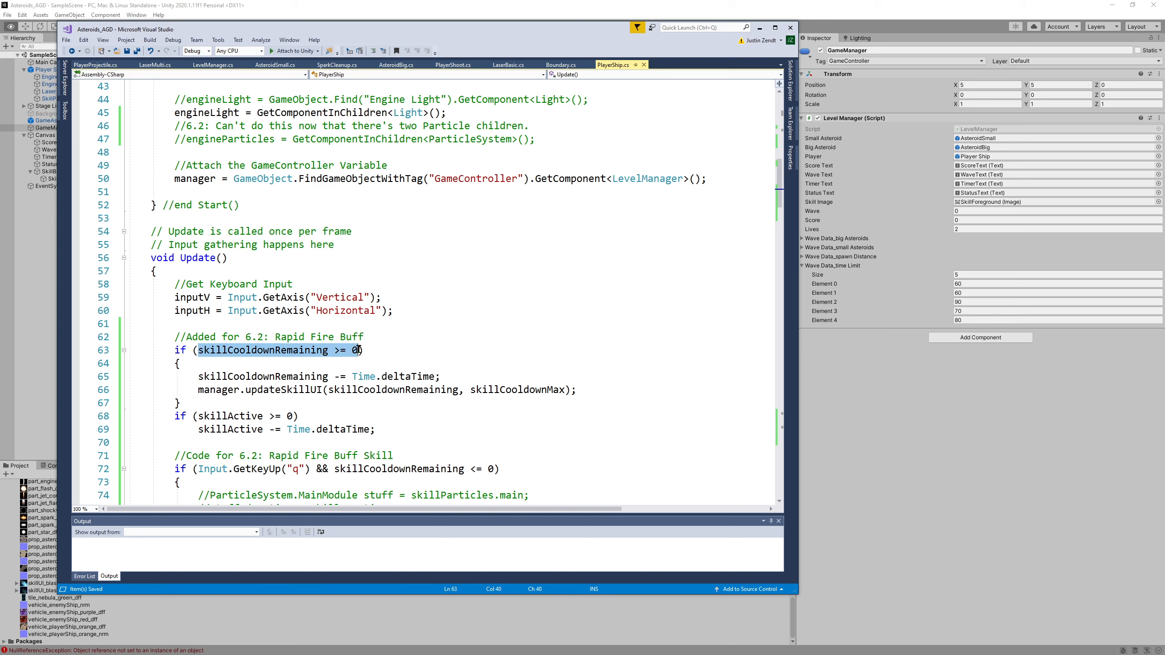
{"action": "left_click", "coordinate": [330, 351]}
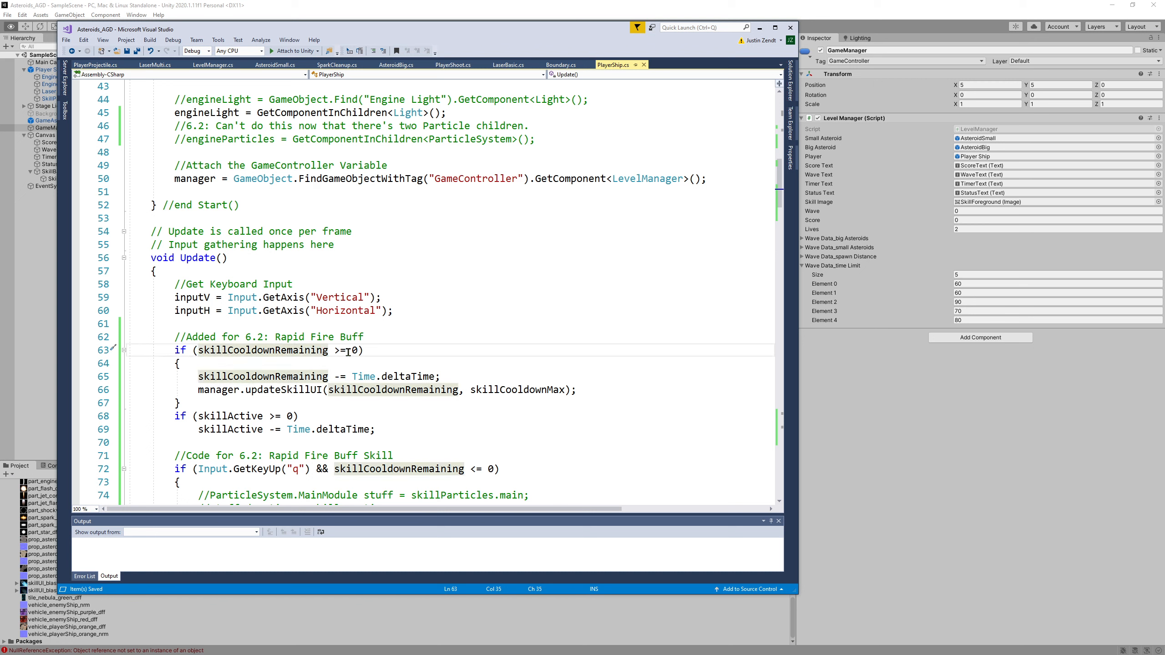
{"action": "left_click_drag", "start_coordinate": [340, 351], "coordinate": [345, 351]}
{"action": "key", "text": "BackSpace"}
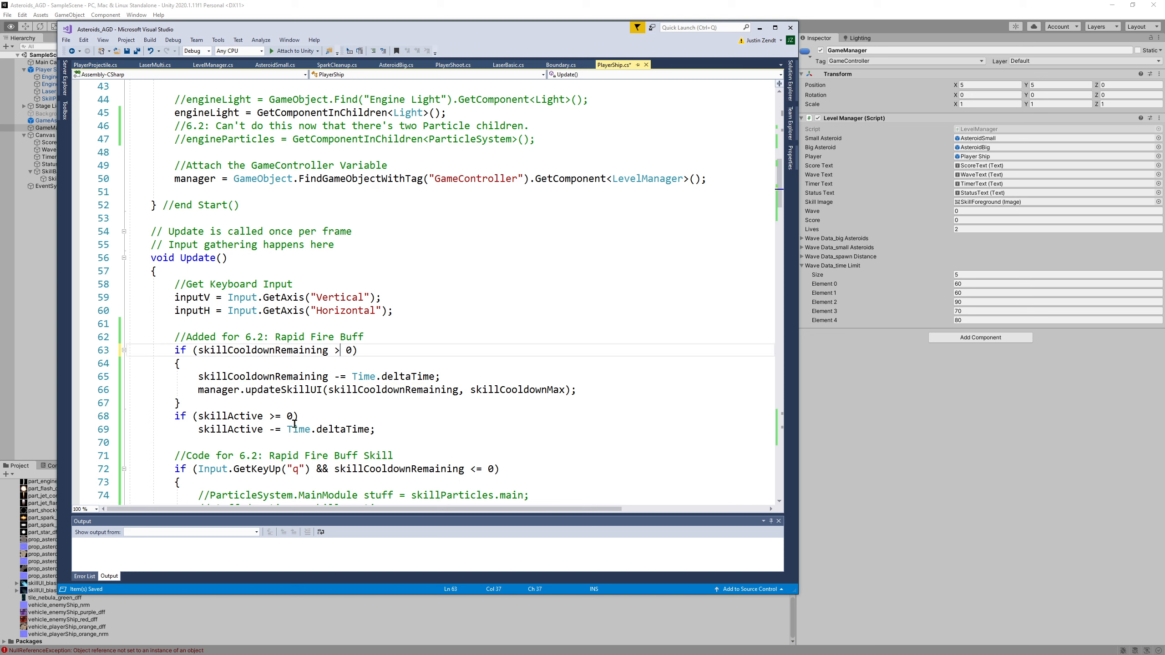
{"action": "left_click", "coordinate": [287, 412]}
{"action": "key", "text": "BackSpace"}
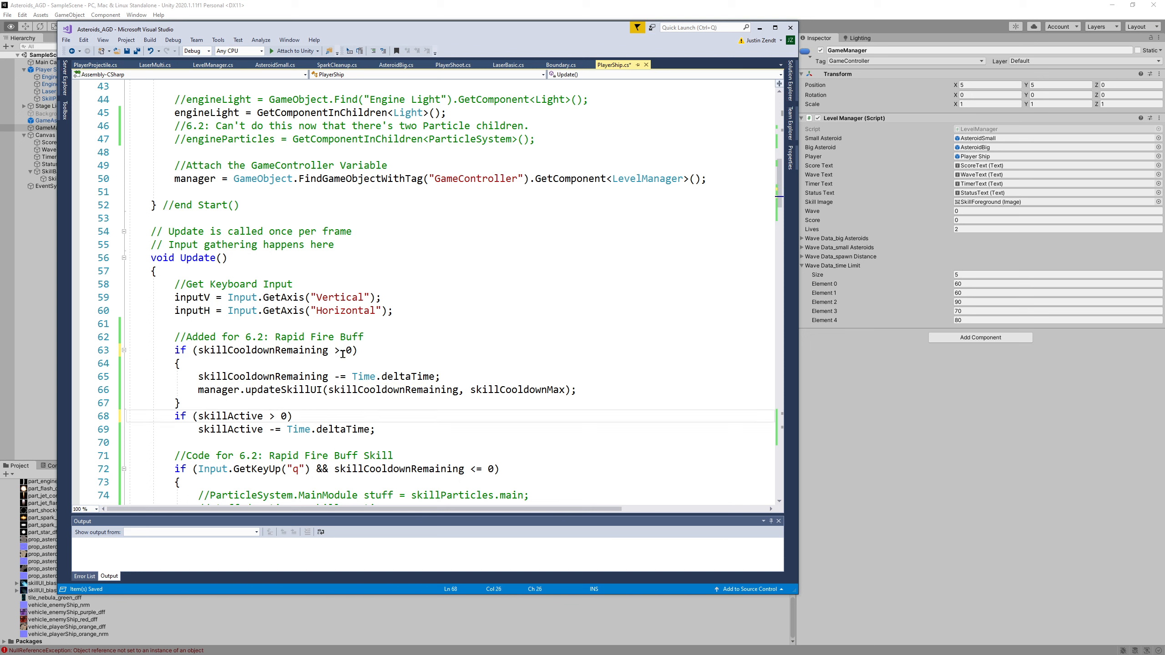
Copy the manager.updateSkillUI line from Update, put the cursor on the empty line at the end of Start(), and save PlayerShip.cs
{"action": "left_click_drag", "start_coordinate": [198, 350], "coordinate": [584, 396]}
{"action": "left_click_drag", "start_coordinate": [163, 415], "coordinate": [406, 424]}
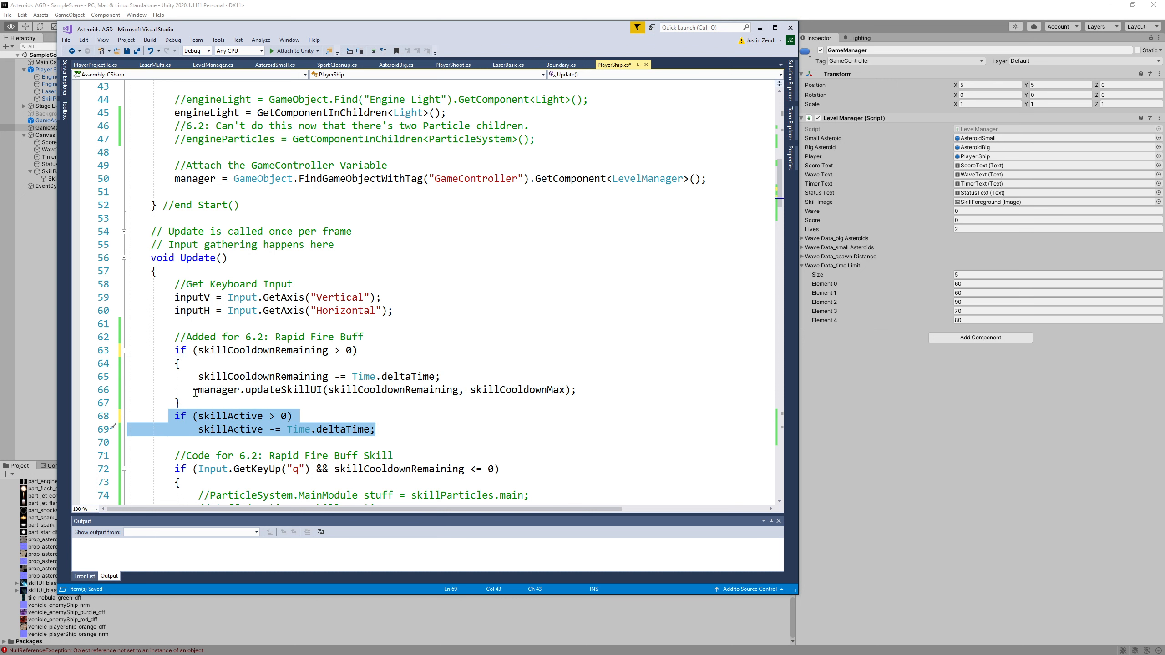
{"action": "left_click_drag", "start_coordinate": [197, 390], "coordinate": [576, 391]}
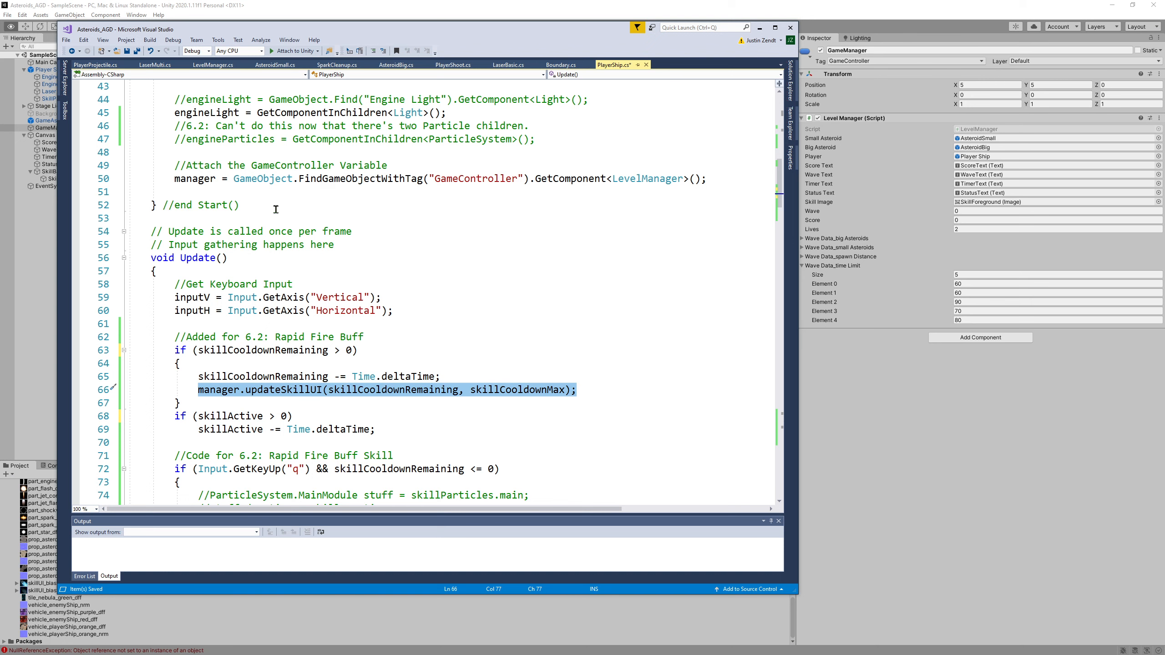
{"action": "left_click", "coordinate": [275, 192]}
{"action": "scroll", "coordinate": [248, 216], "scroll_direction": "up", "scroll_amount": 5}
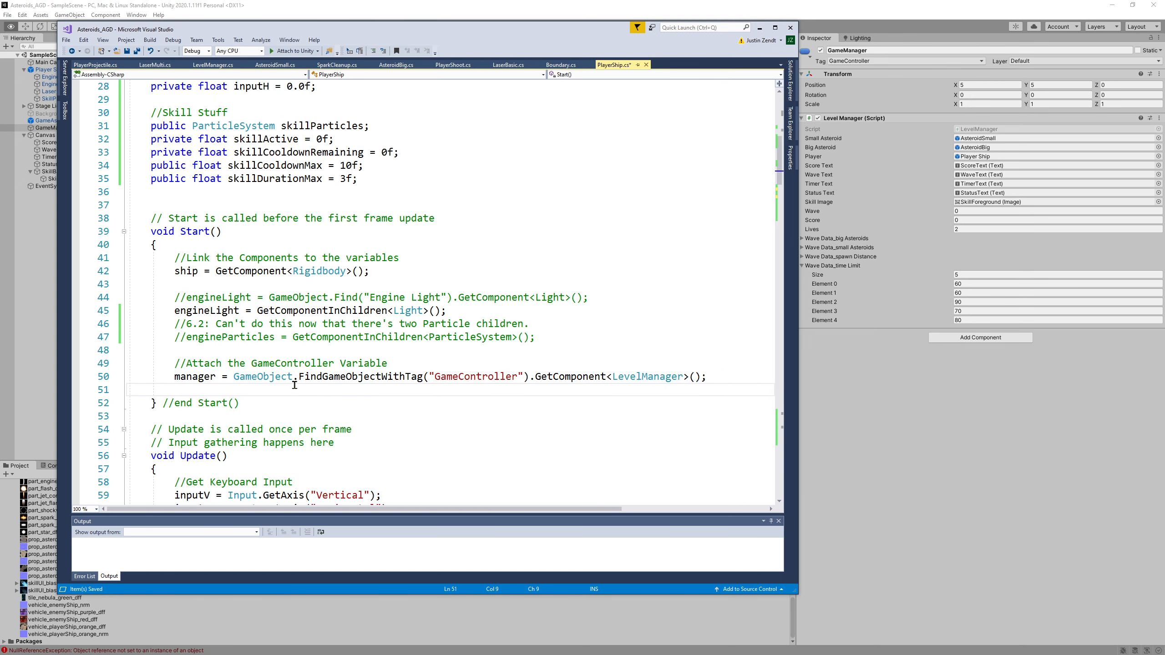
{"action": "left_click", "coordinate": [133, 50]}
{"action": "scroll", "coordinate": [287, 217], "scroll_direction": "down", "scroll_amount": 8}
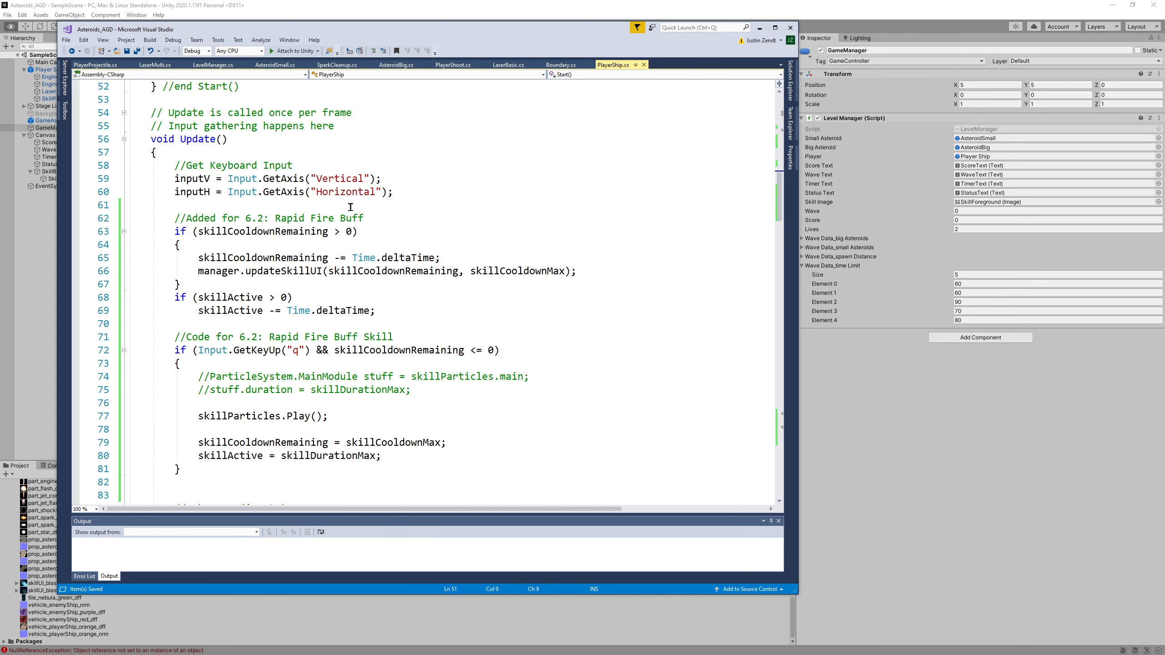
Run the game again in Unity to check the skill icon's cooldown when the ship is destroyed and respawns, and stop play mode
{"action": "left_click", "coordinate": [458, 4]}
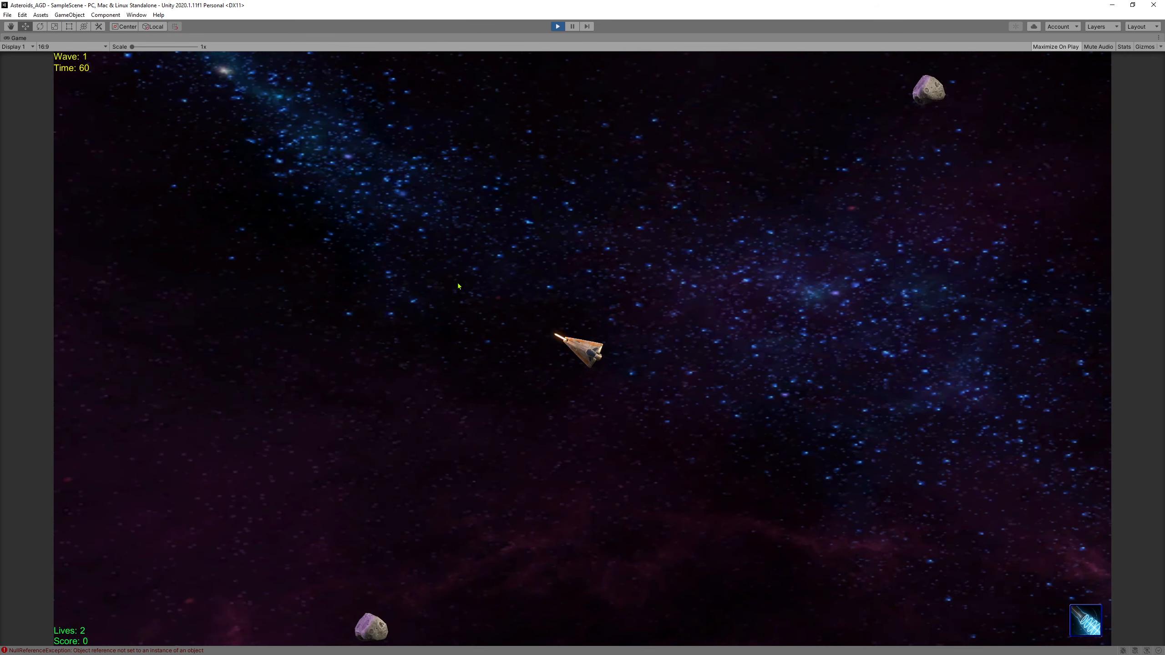
{"action": "left_click_drag", "start_coordinate": [460, 285], "coordinate": [363, 321]}
{"action": "key", "text": "w"}
{"action": "key", "text": "space"}
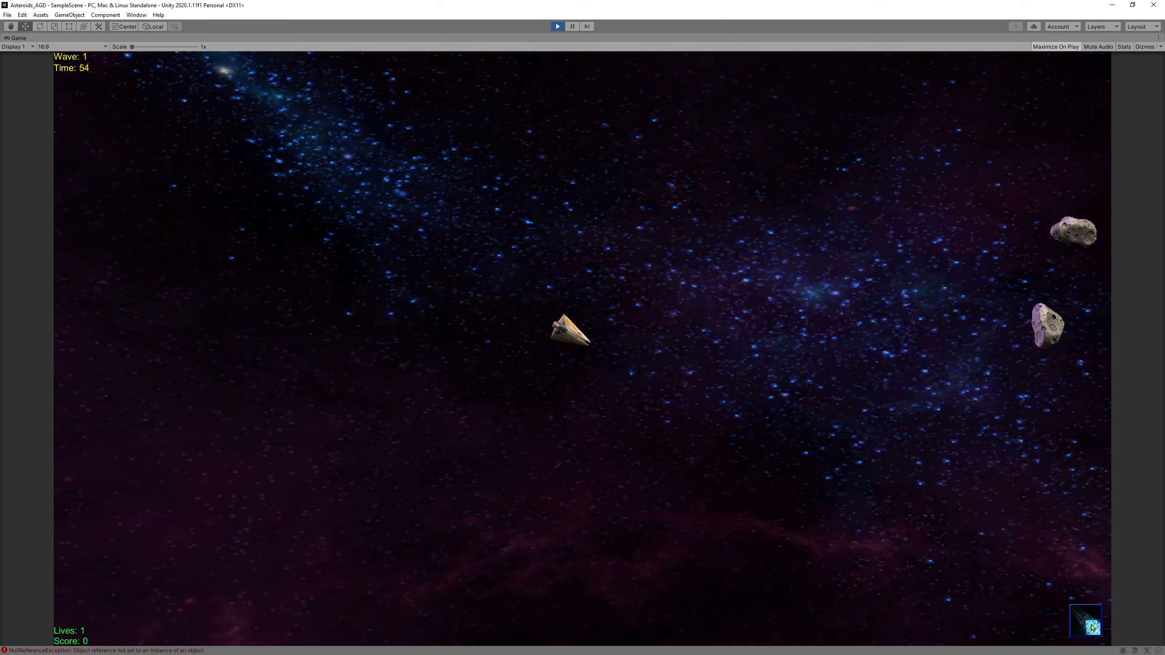
{"action": "left_click", "coordinate": [558, 26]}
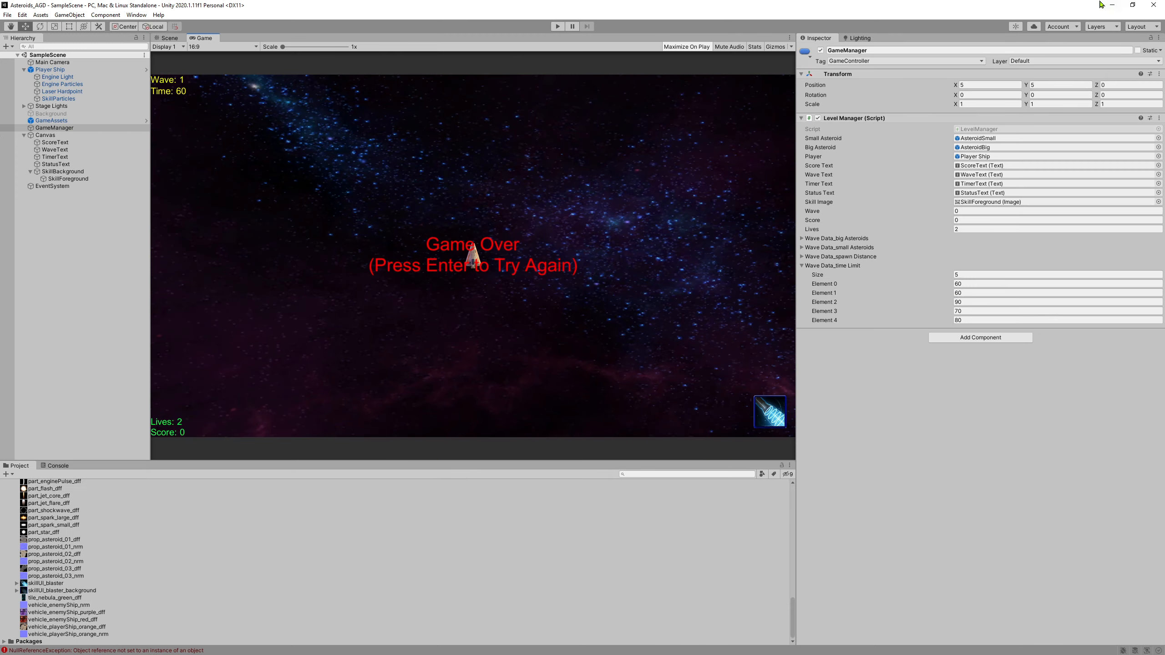
Return to Visual Studio and add "manager.updateSkillUI(skillCooldownRemaining, skillCooldownMax);" below the manager assignment in PlayerShip's Start()
{"action": "key", "text": "alt+Tab"}
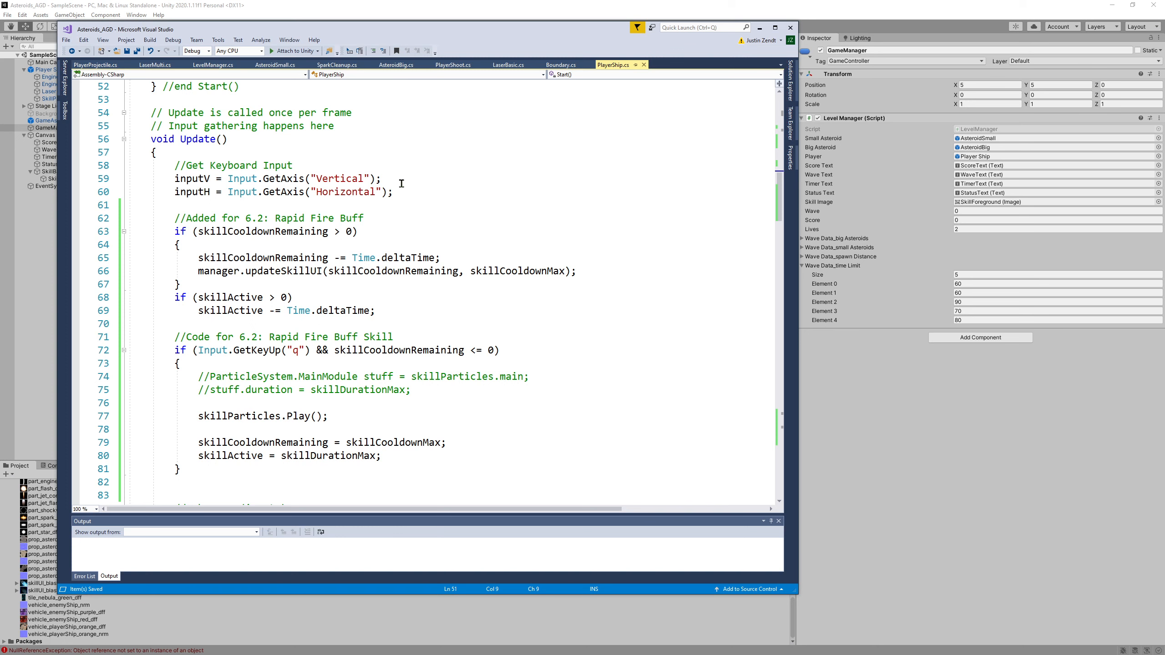
{"action": "scroll", "coordinate": [261, 317], "scroll_direction": "up", "scroll_amount": 5}
{"action": "scroll", "coordinate": [234, 136], "scroll_direction": "up", "scroll_amount": 1}
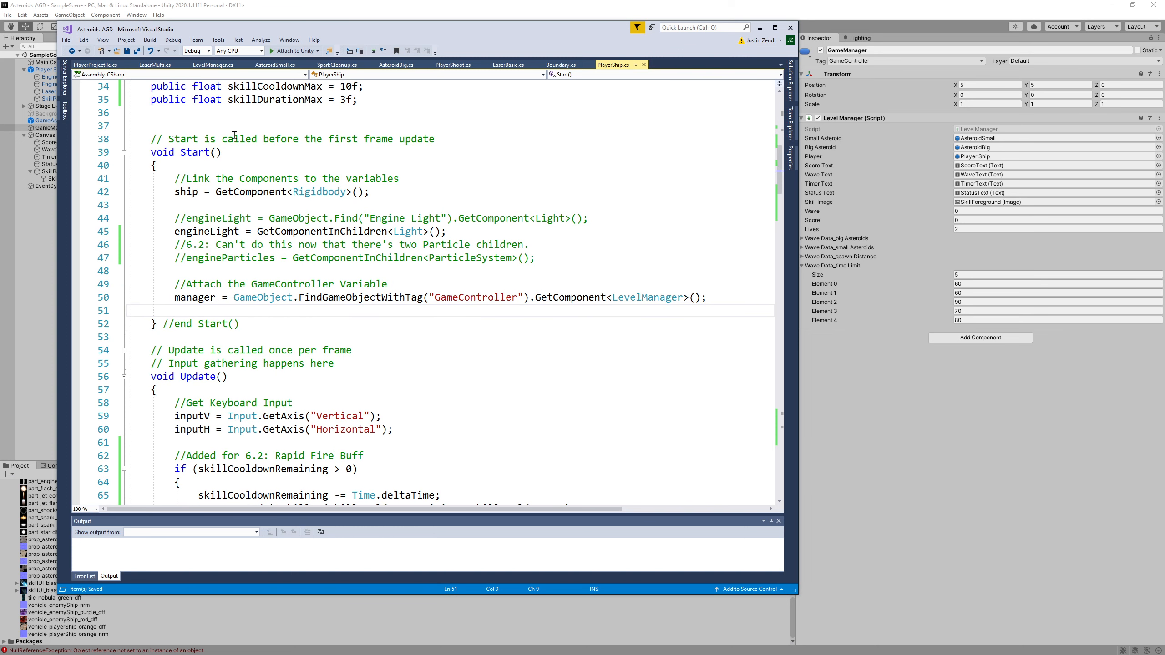
{"action": "key", "text": "ctrl+v"}
{"action": "key", "text": "Return"}
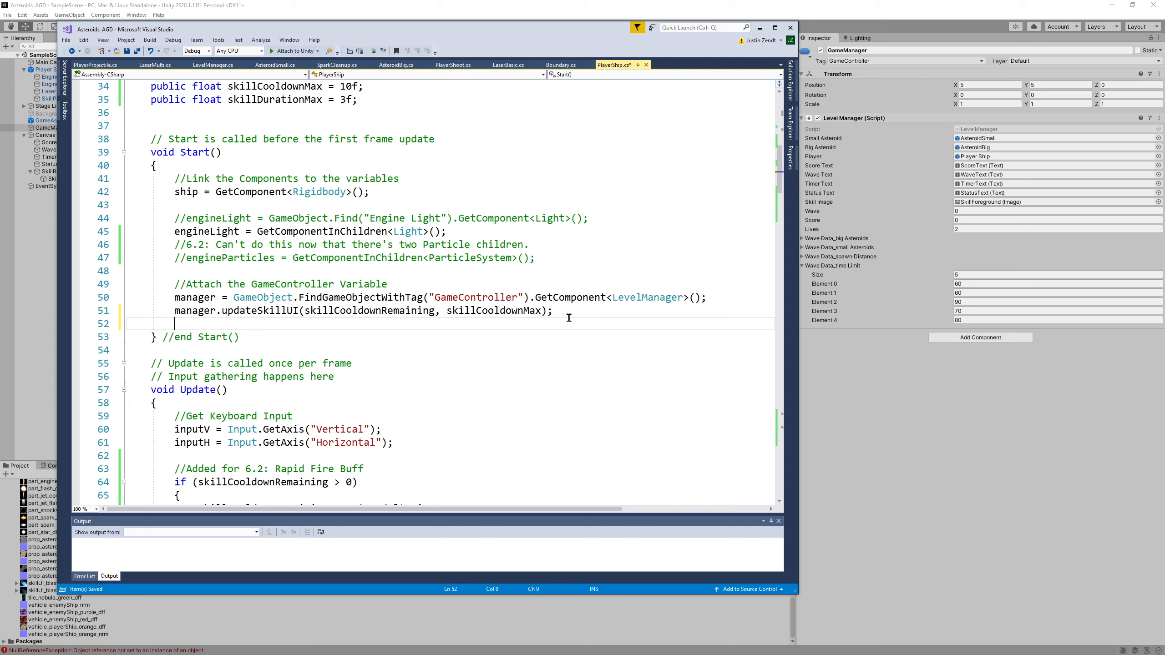
{"action": "double_click", "coordinate": [340, 310]}
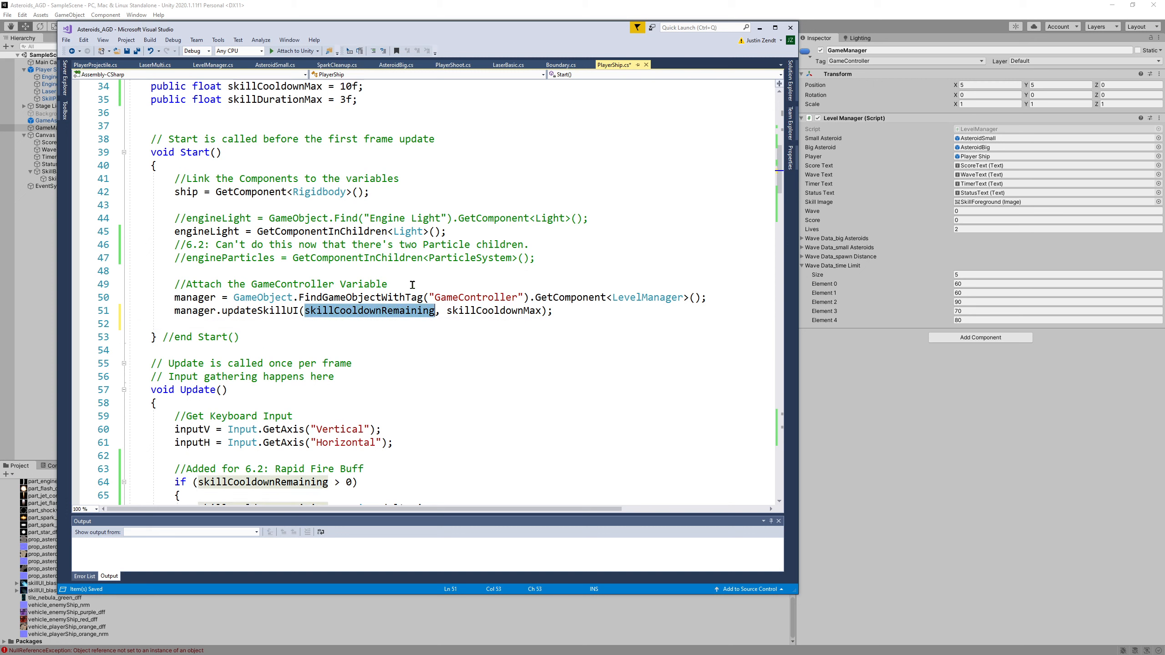
{"action": "left_click", "coordinate": [578, 311]}
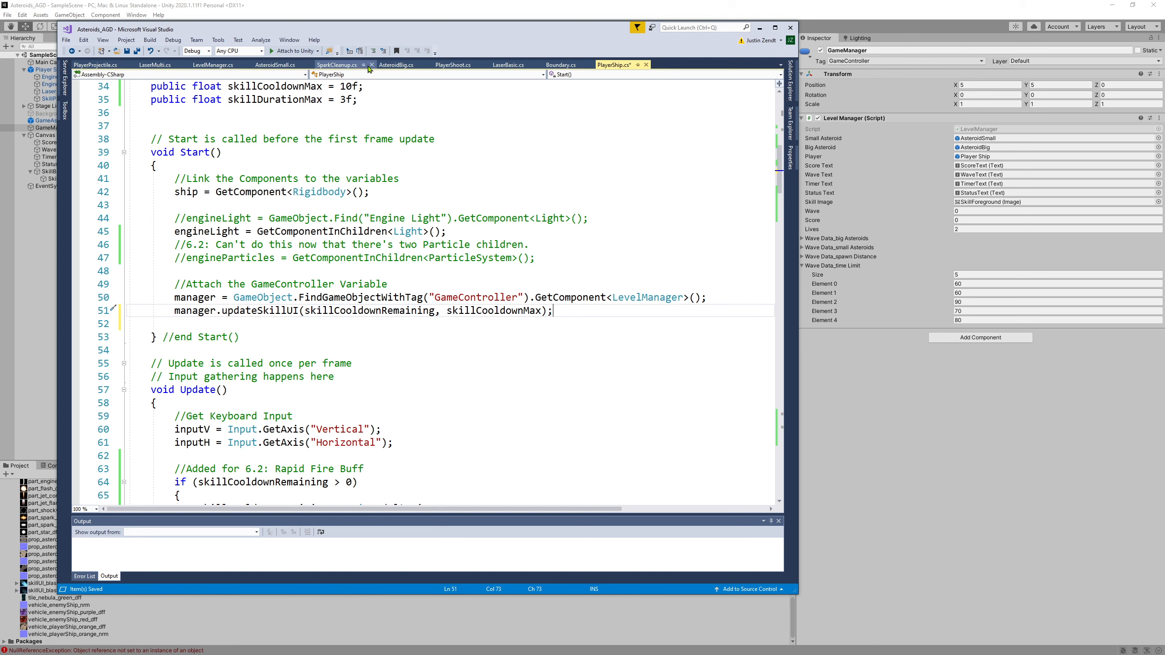
Save PlayerShip.cs and review the skill cooldown countdown in Update() and the manager.updateSkillUI call in Start()
{"action": "key", "text": "ctrl+s"}
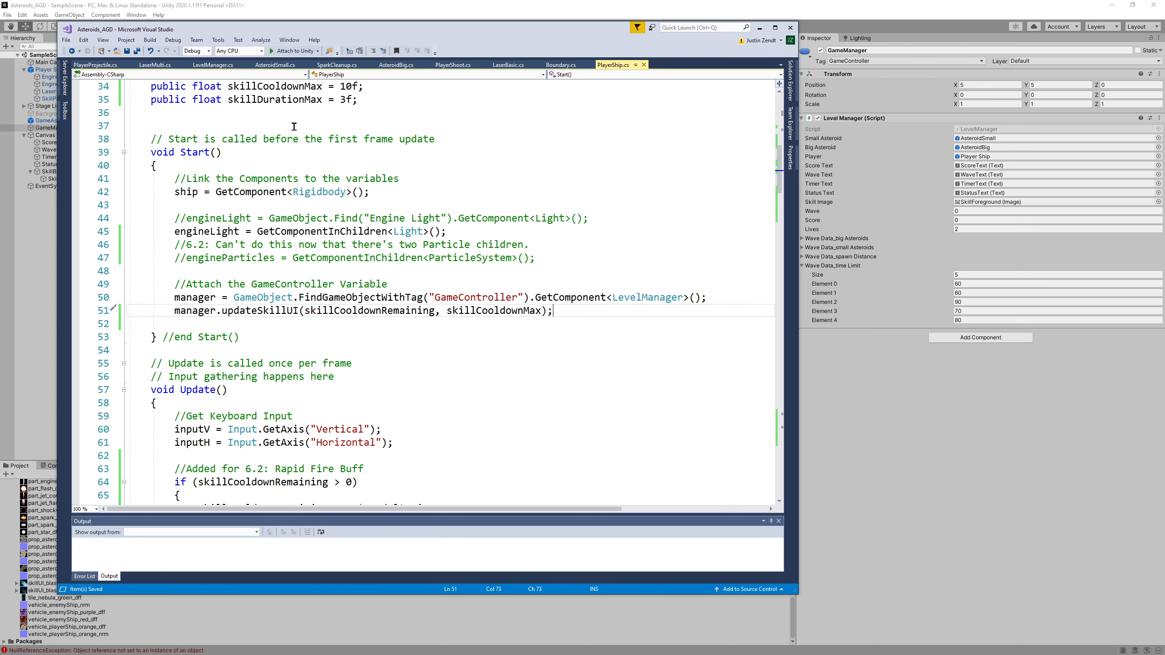
{"action": "scroll", "coordinate": [231, 316], "scroll_direction": "down", "scroll_amount": 5}
{"action": "left_click_drag", "start_coordinate": [165, 281], "coordinate": [460, 363]}
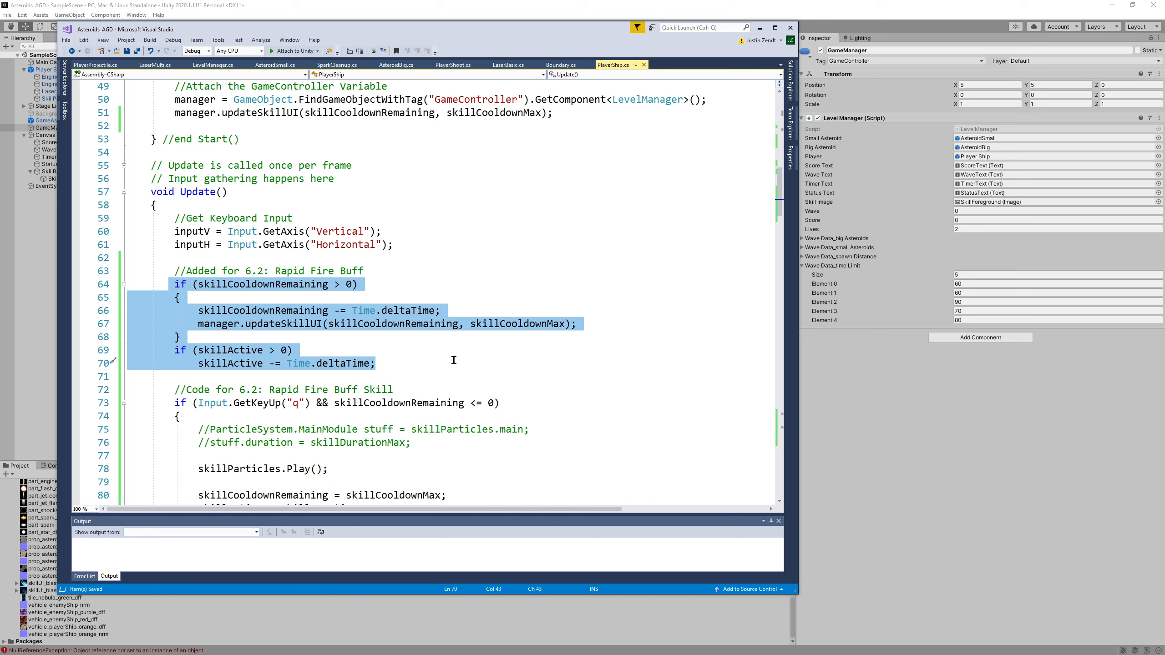
{"action": "left_click", "coordinate": [400, 323]}
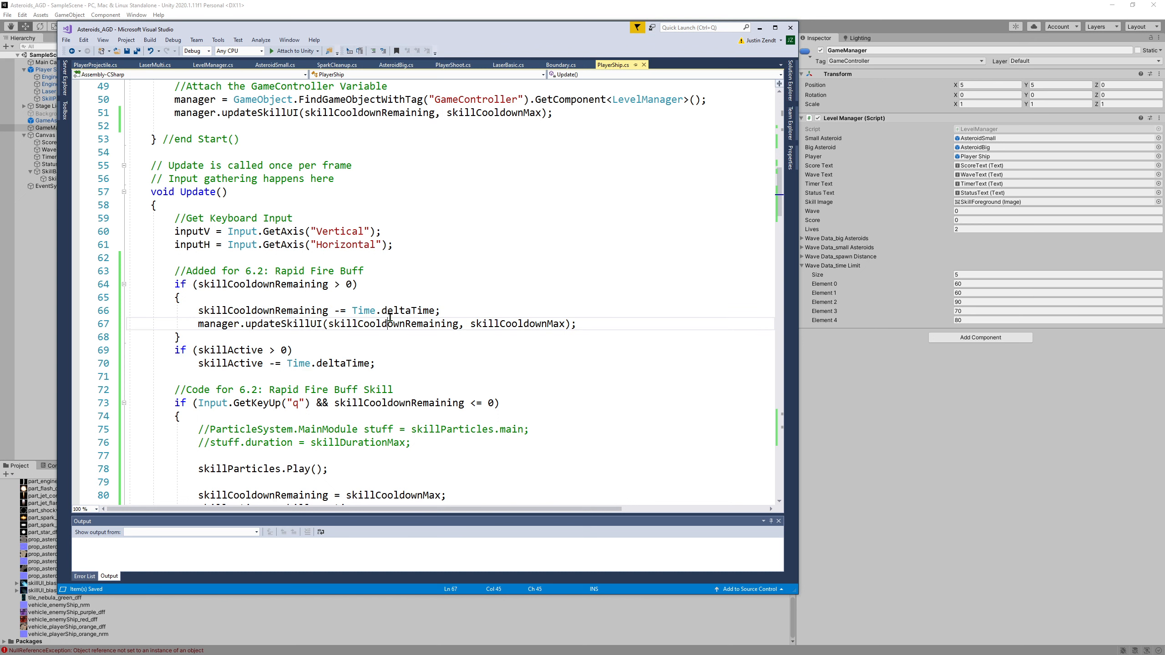
{"action": "left_click", "coordinate": [198, 299]}
{"action": "left_click_drag", "start_coordinate": [197, 310], "coordinate": [456, 315]}
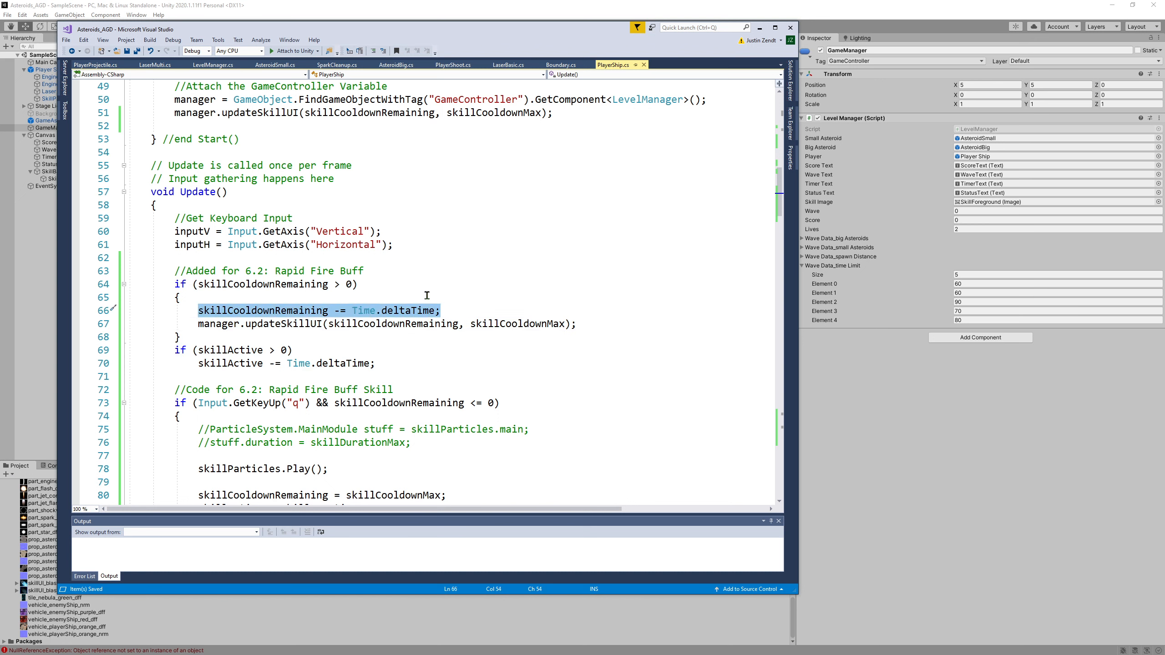
{"action": "left_click", "coordinate": [426, 350]}
{"action": "scroll", "coordinate": [312, 195], "scroll_direction": "up", "scroll_amount": 5}
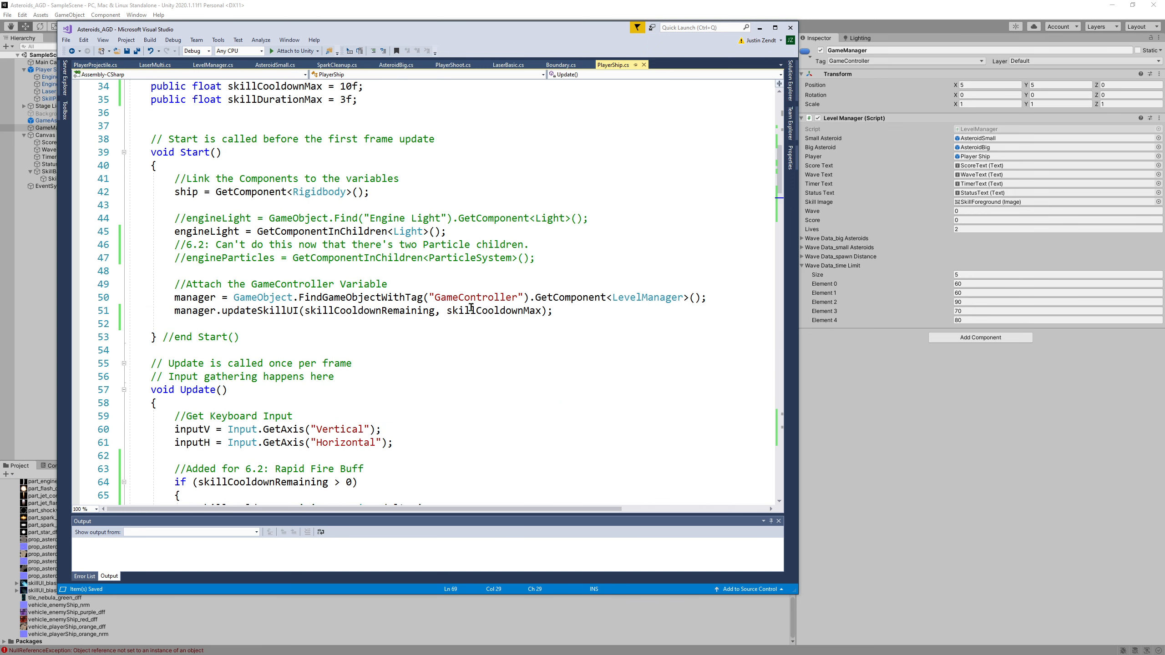
{"action": "left_click_drag", "start_coordinate": [564, 312], "coordinate": [175, 311]}
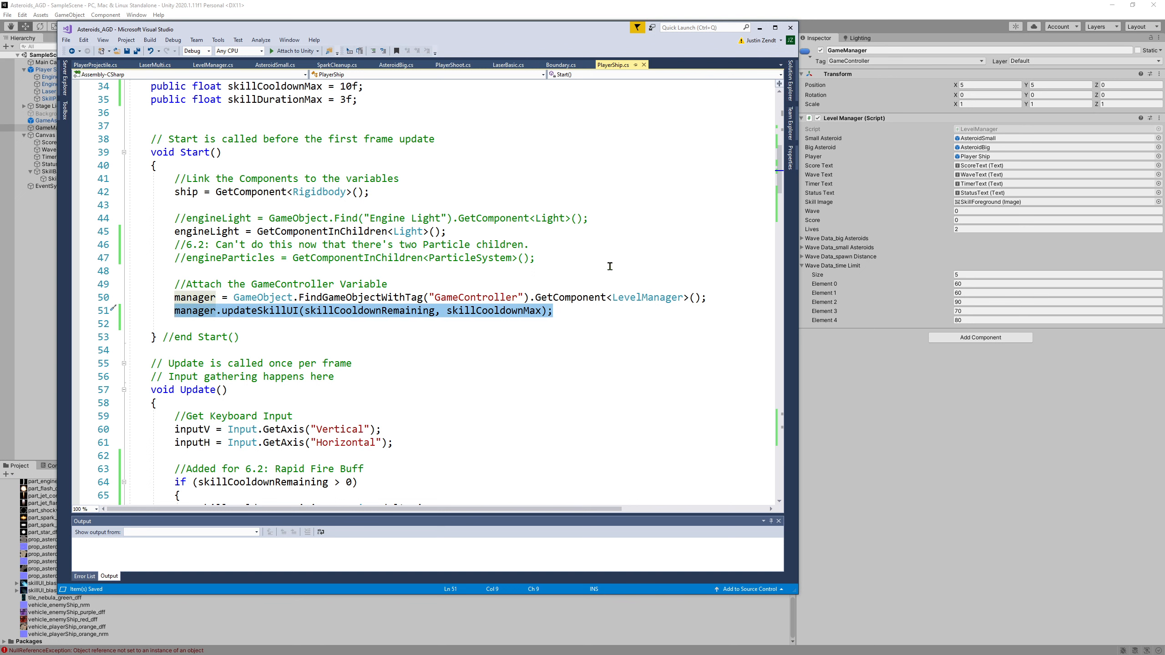
{"action": "key", "text": "Down"}
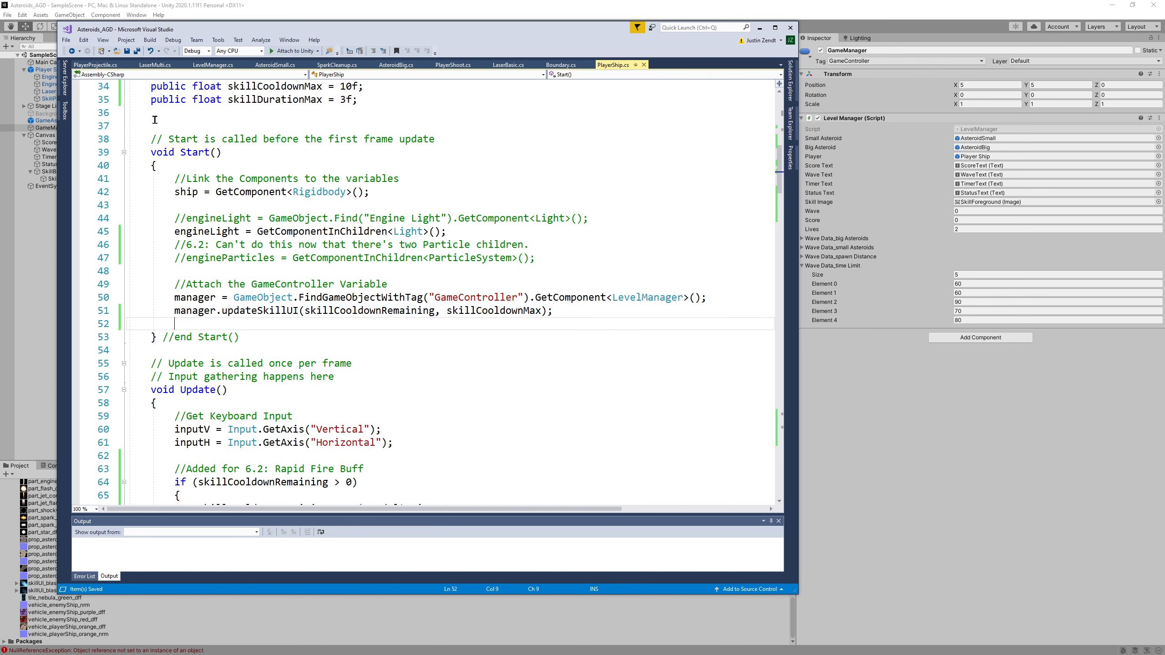
Run the game in Unity, use the skill and lose a ship to check the icon's reset on respawn, and stop play mode
{"action": "left_click", "coordinate": [347, 4]}
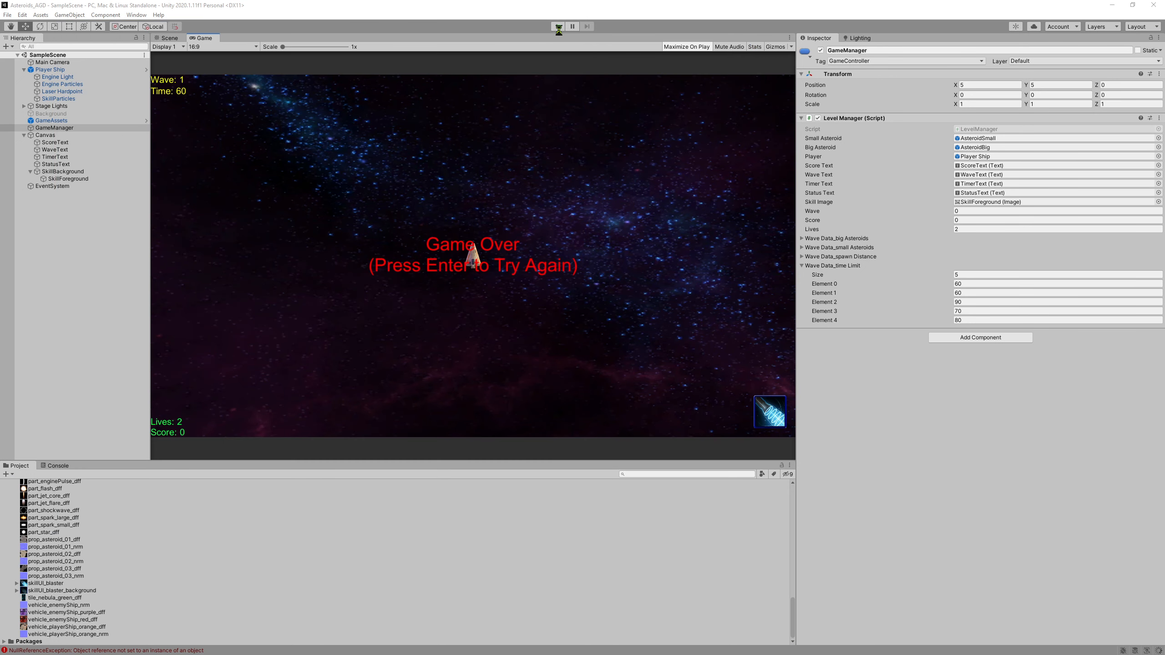
{"action": "left_click", "coordinate": [559, 27]}
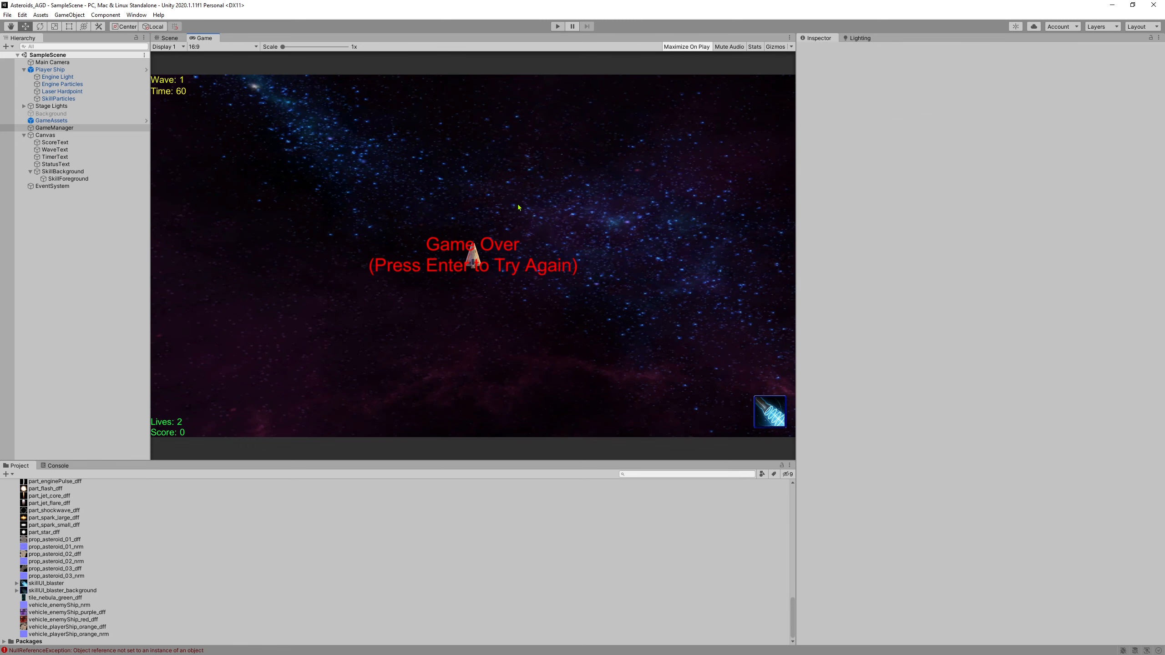
{"action": "key", "text": "ctrl+p"}
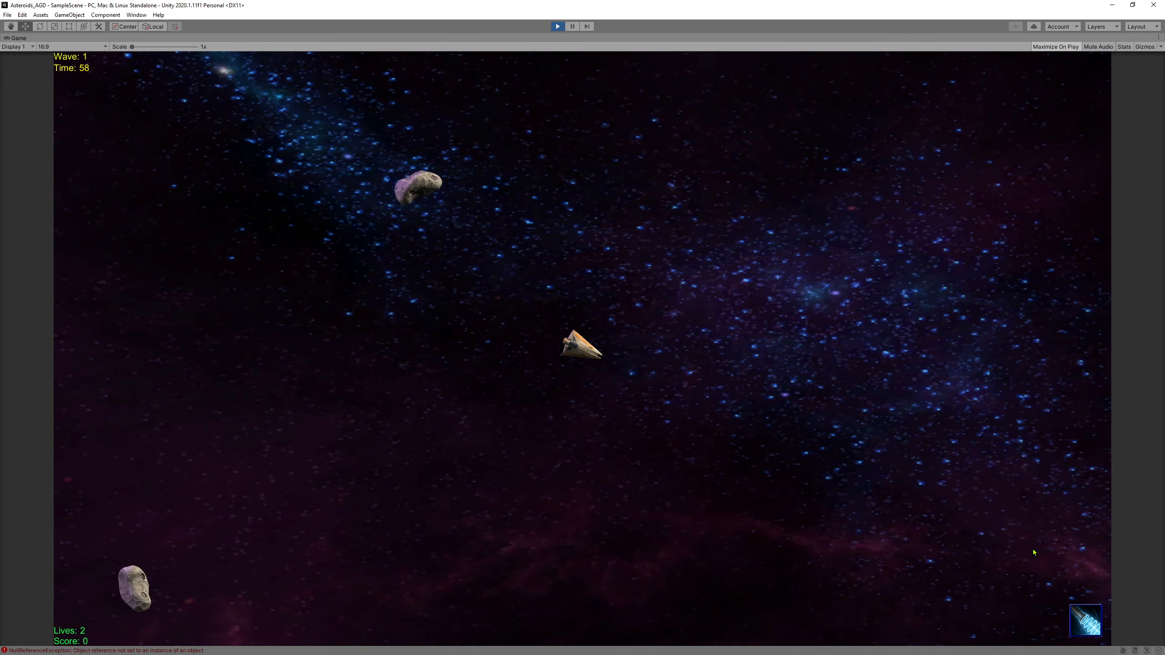
{"action": "left_click_drag", "start_coordinate": [811, 404], "coordinate": [683, 275]}
{"action": "right_click_drag", "start_coordinate": [647, 275], "coordinate": [485, 276]}
{"action": "right_click", "coordinate": [485, 276]}
{"action": "key", "text": "w"}
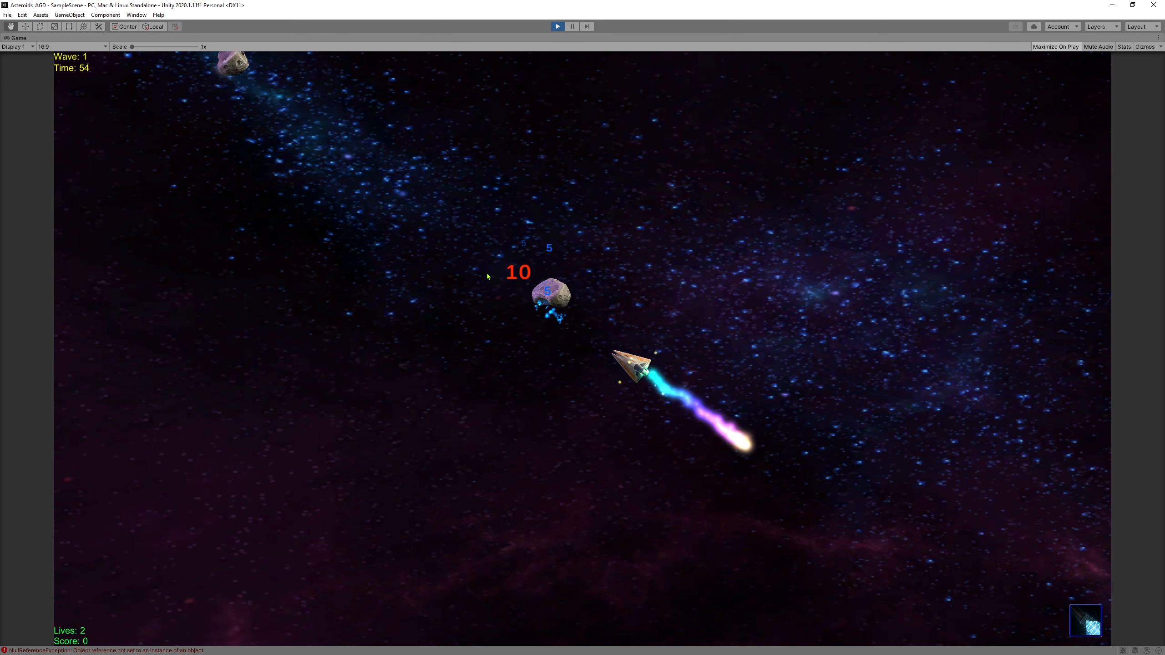
{"action": "left_click", "coordinate": [504, 202]}
{"action": "left_click", "coordinate": [589, 232]}
{"action": "left_click", "coordinate": [629, 293]}
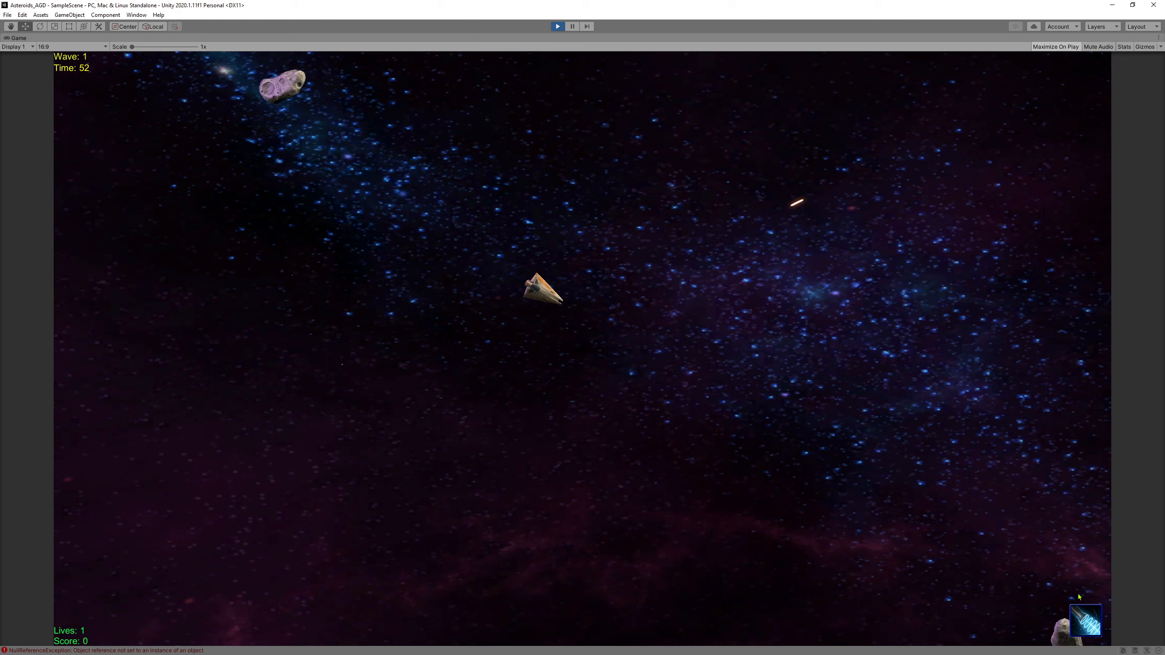
{"action": "left_click", "coordinate": [560, 310]}
{"action": "left_click", "coordinate": [553, 307]}
{"action": "left_click", "coordinate": [518, 276]}
{"action": "key", "text": "w"}
{"action": "right_click", "coordinate": [459, 127]}
{"action": "right_click", "coordinate": [448, 134]}
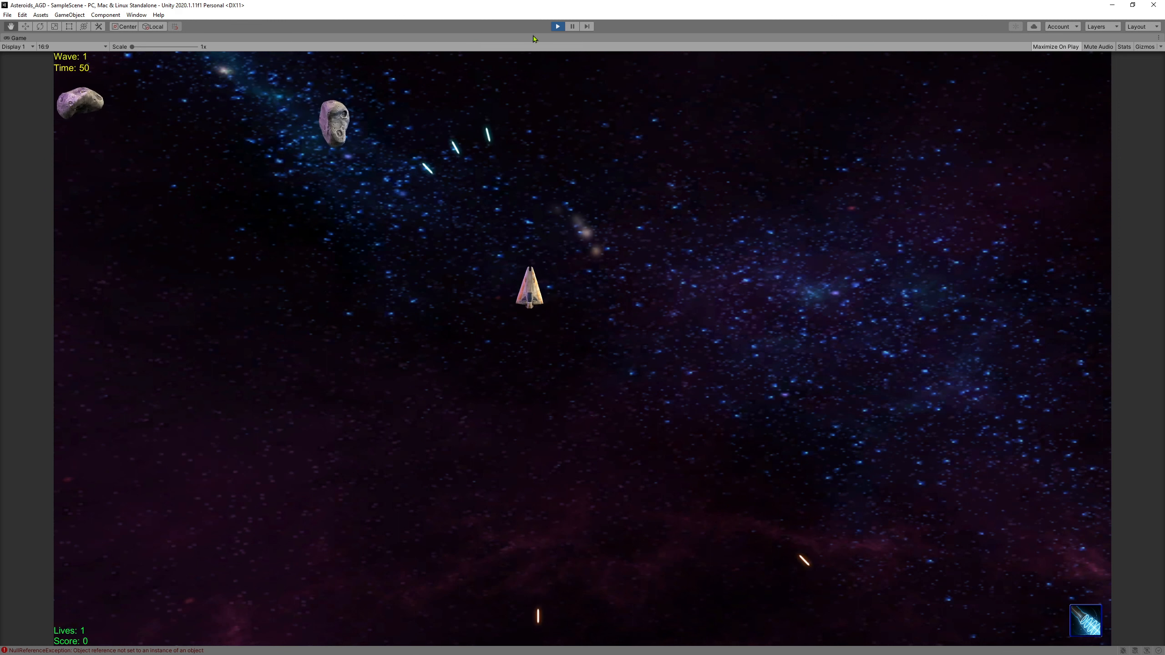
{"action": "left_click", "coordinate": [557, 26]}
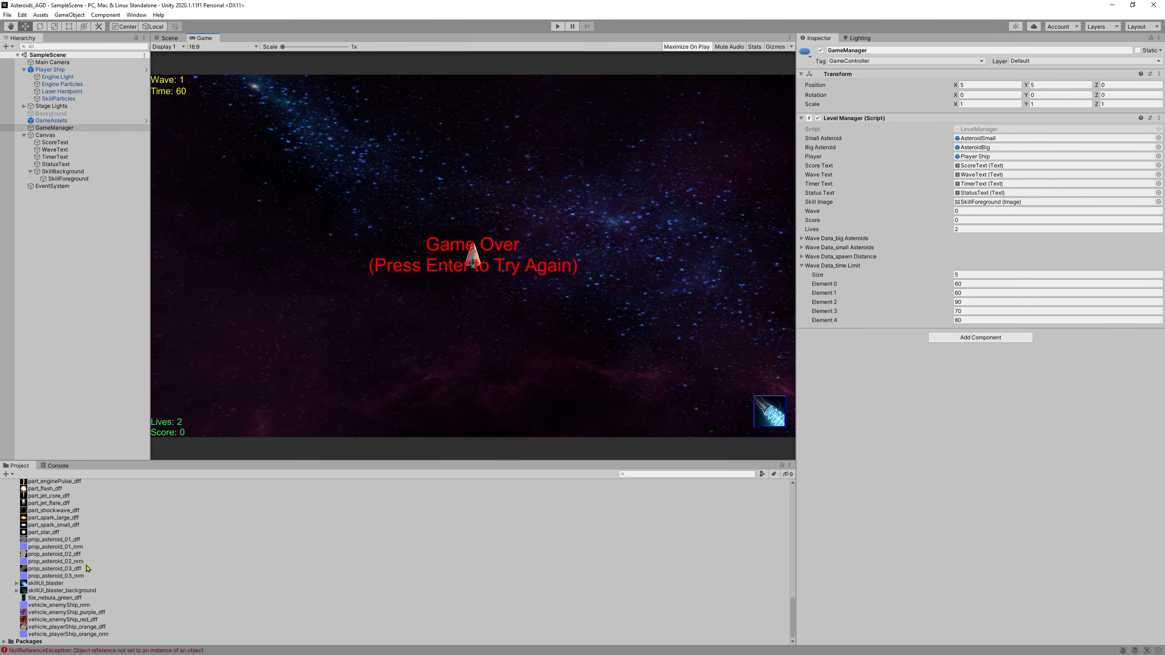
Locate the PlayerLaser Multishot prefab in the project assets and set its Laser Multi script's Fire Rate to 0.35
{"action": "left_click", "coordinate": [64, 69]}
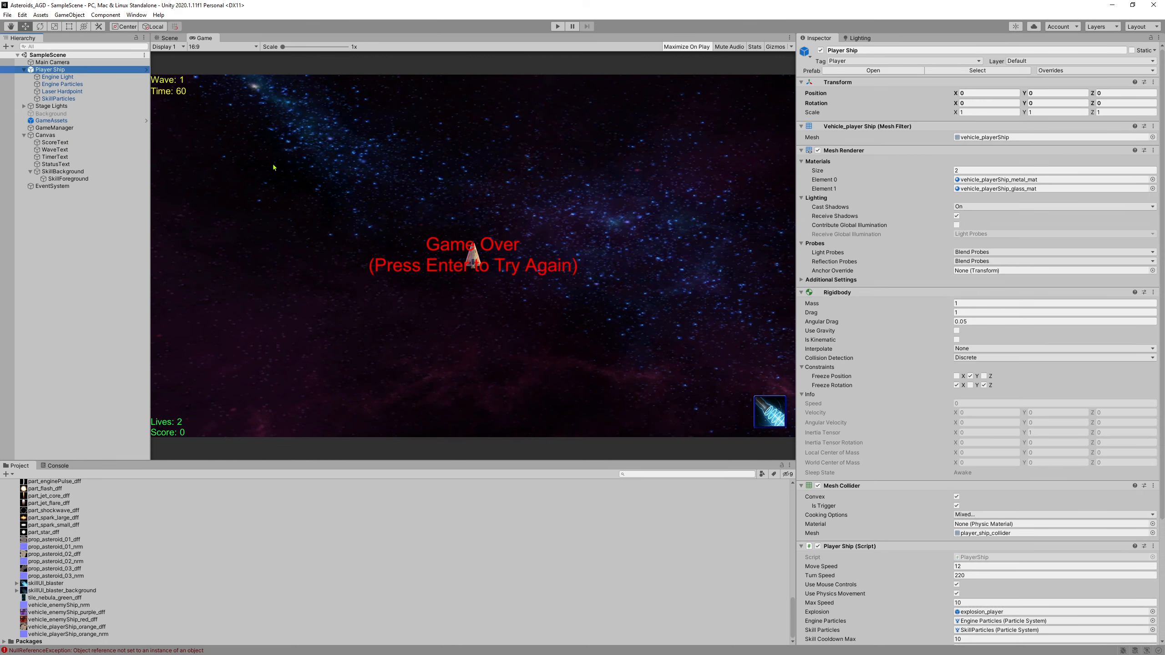
{"action": "scroll", "coordinate": [931, 410], "scroll_direction": "down", "scroll_amount": 5}
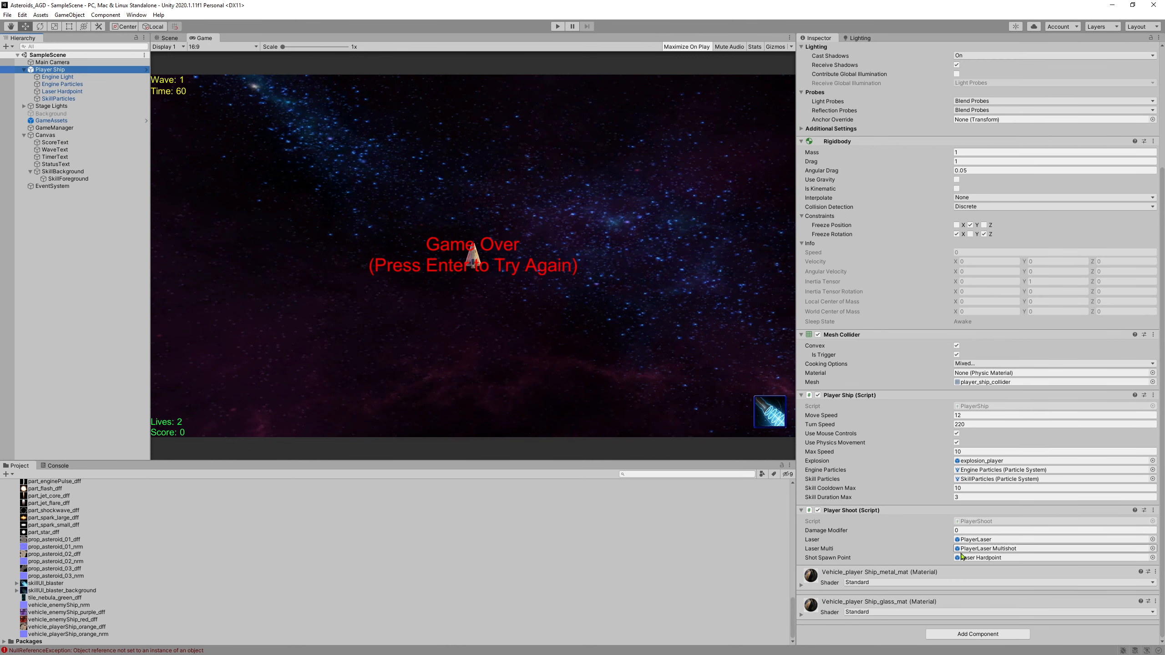
{"action": "scroll", "coordinate": [106, 570], "scroll_direction": "up", "scroll_amount": 15}
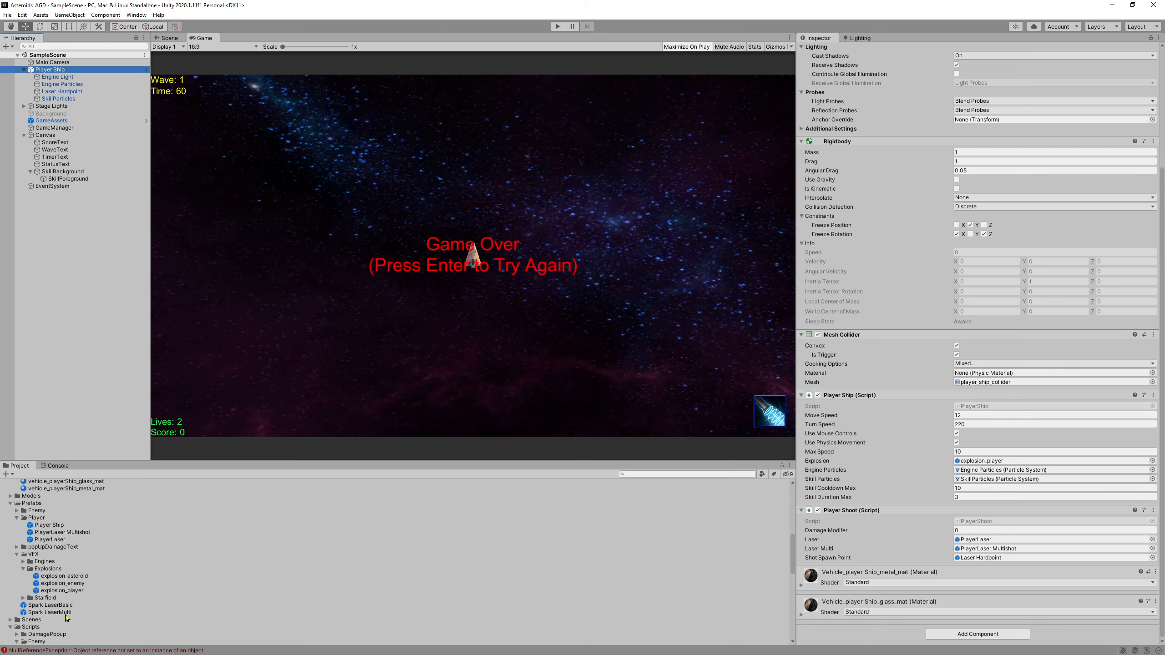
{"action": "left_click", "coordinate": [67, 613]}
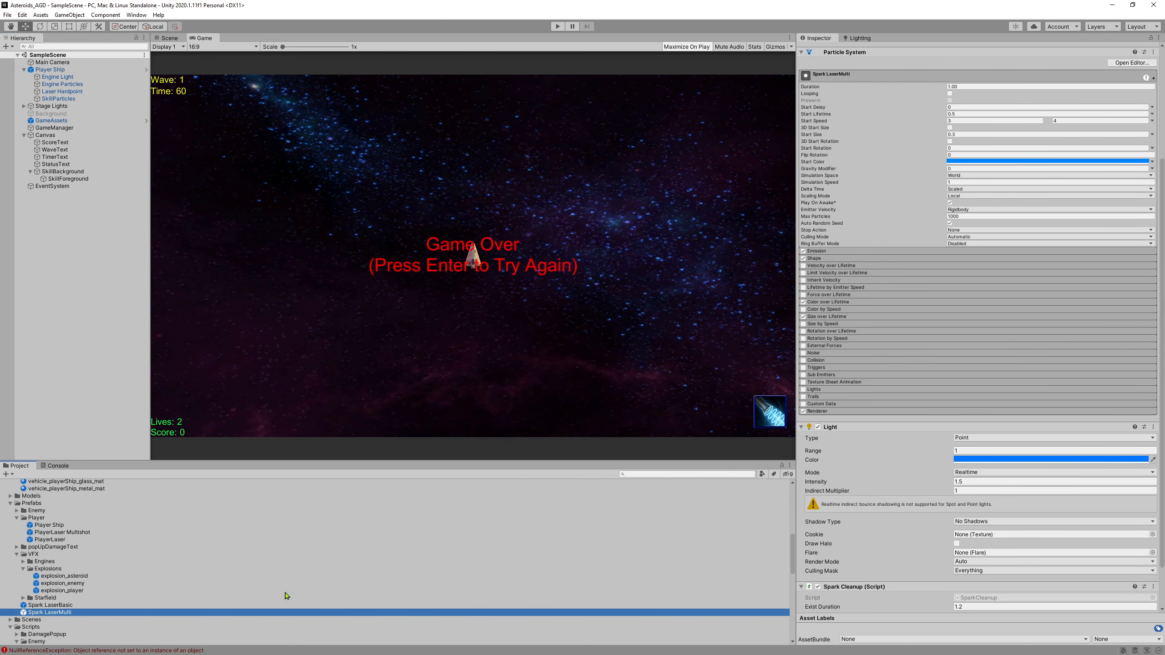
{"action": "scroll", "coordinate": [834, 362], "scroll_direction": "up", "scroll_amount": 5}
{"action": "scroll", "coordinate": [944, 265], "scroll_direction": "down", "scroll_amount": 5}
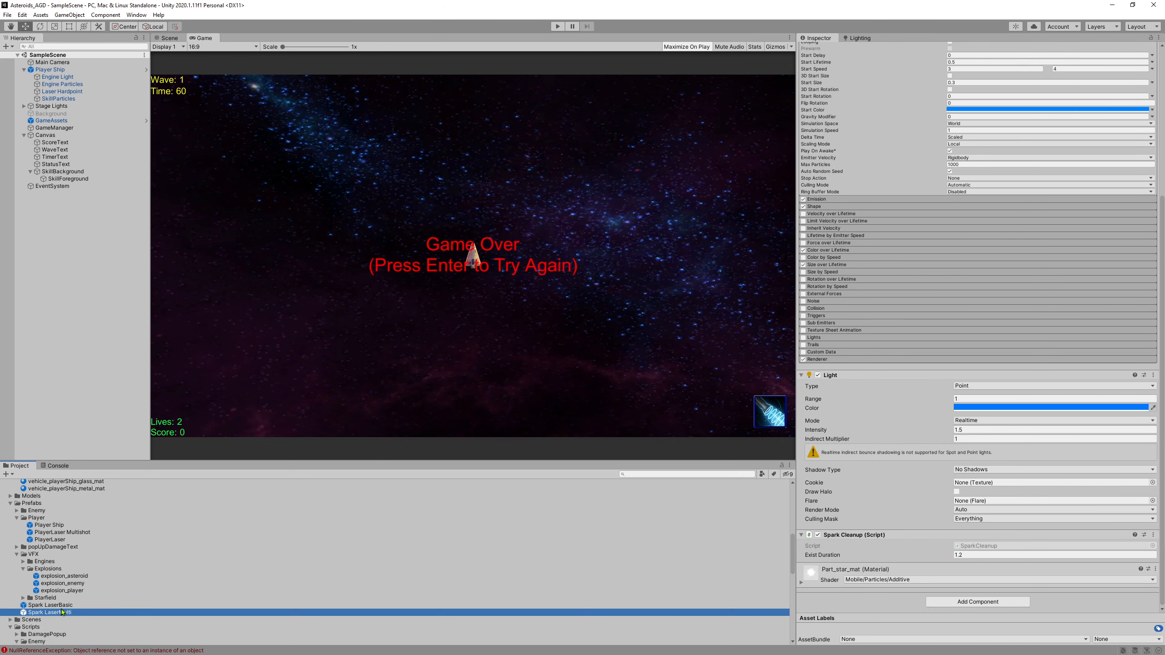
{"action": "left_click", "coordinate": [73, 533]}
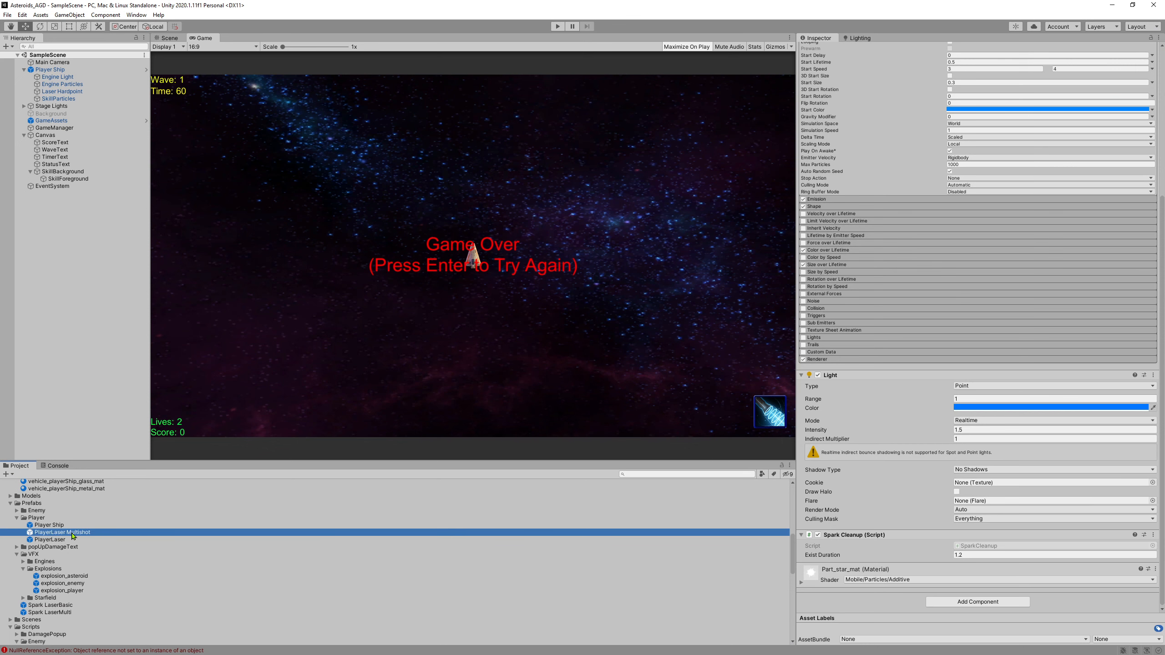
{"action": "scroll", "coordinate": [974, 394], "scroll_direction": "down", "scroll_amount": 3}
{"action": "left_click", "coordinate": [977, 401]}
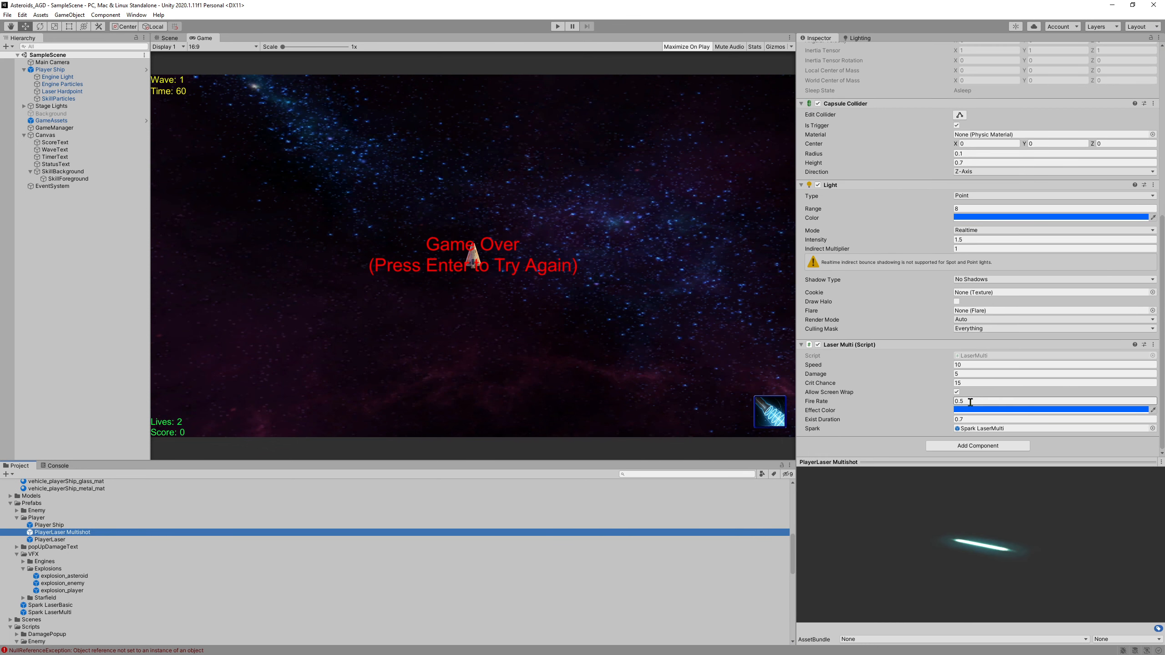
{"action": "type", "text": "."}
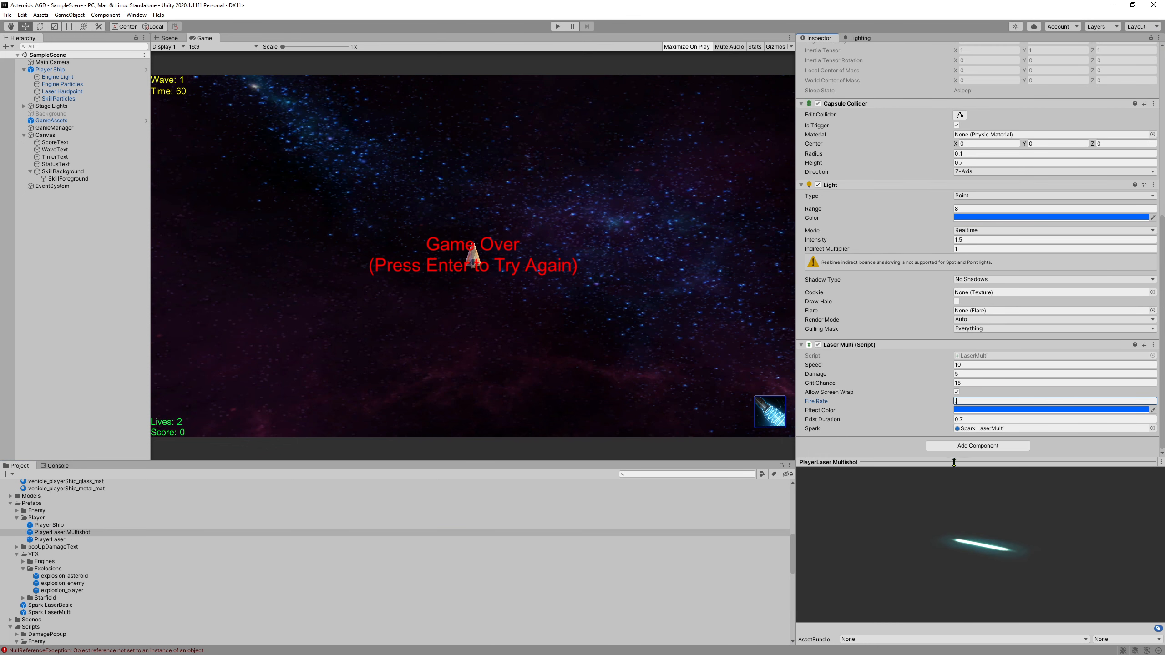
{"action": "type", "text": "35"}
{"action": "key", "text": "Return"}
Open the source line of the logged NullReferenceException, correct the GameObject.Find name to "SkillForeground", and save LevelManager.cs
{"action": "left_click", "coordinate": [78, 651]}
{"action": "double_click", "coordinate": [105, 493]}
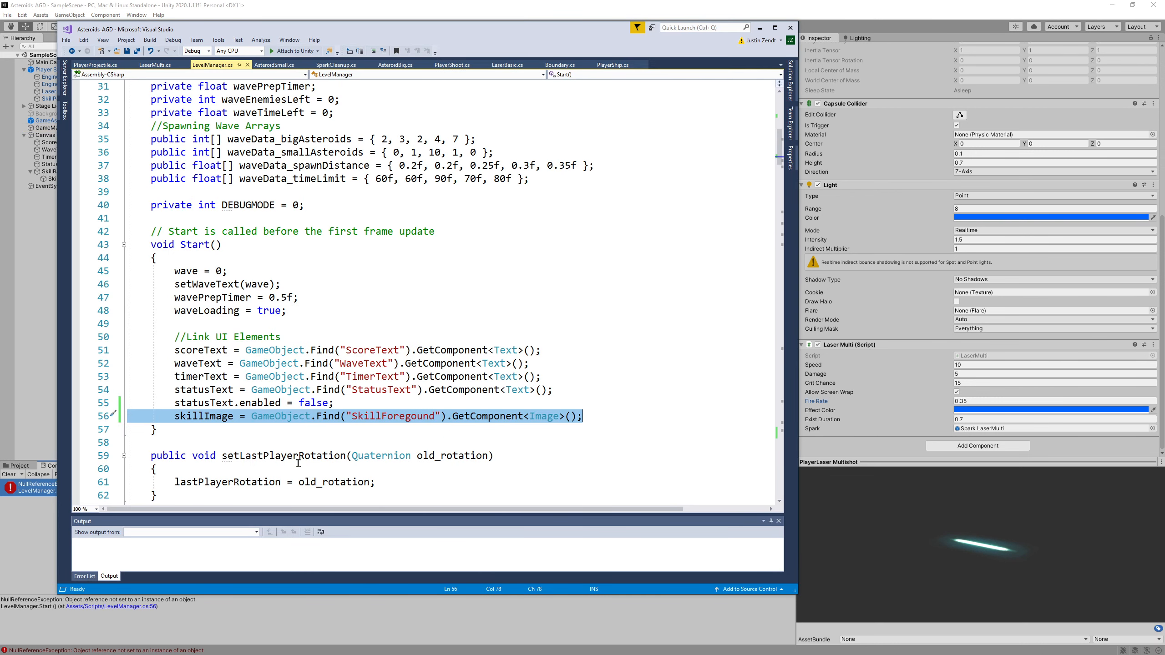
{"action": "left_click", "coordinate": [369, 436]}
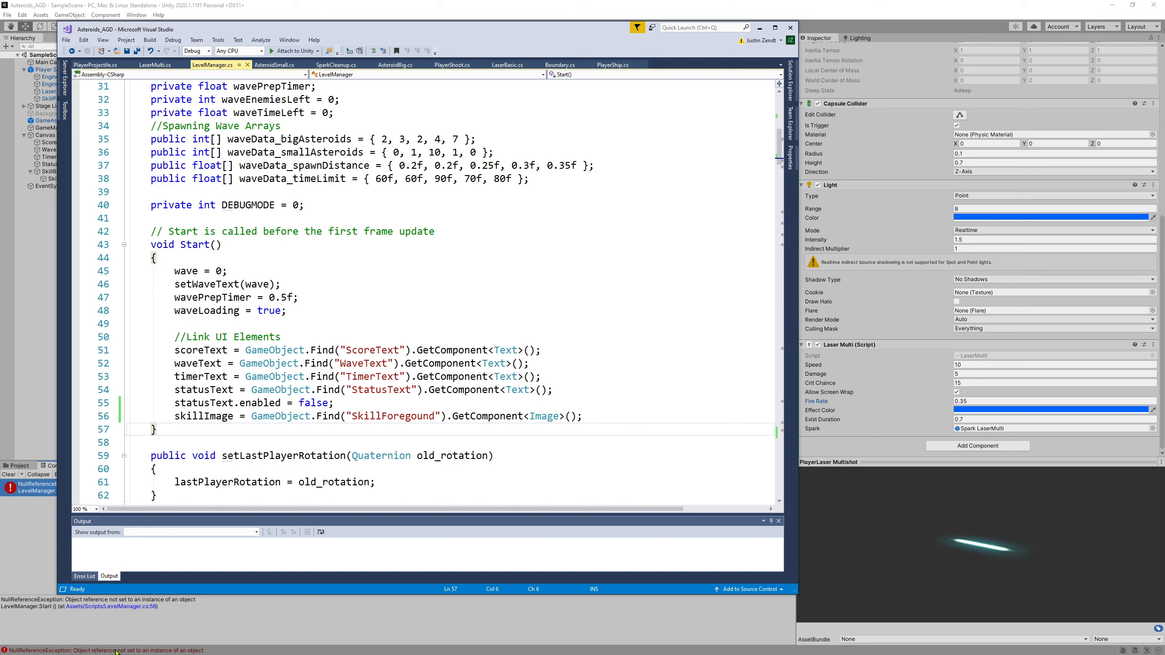
{"action": "left_click", "coordinate": [416, 417]}
{"action": "type", "text": "r"}
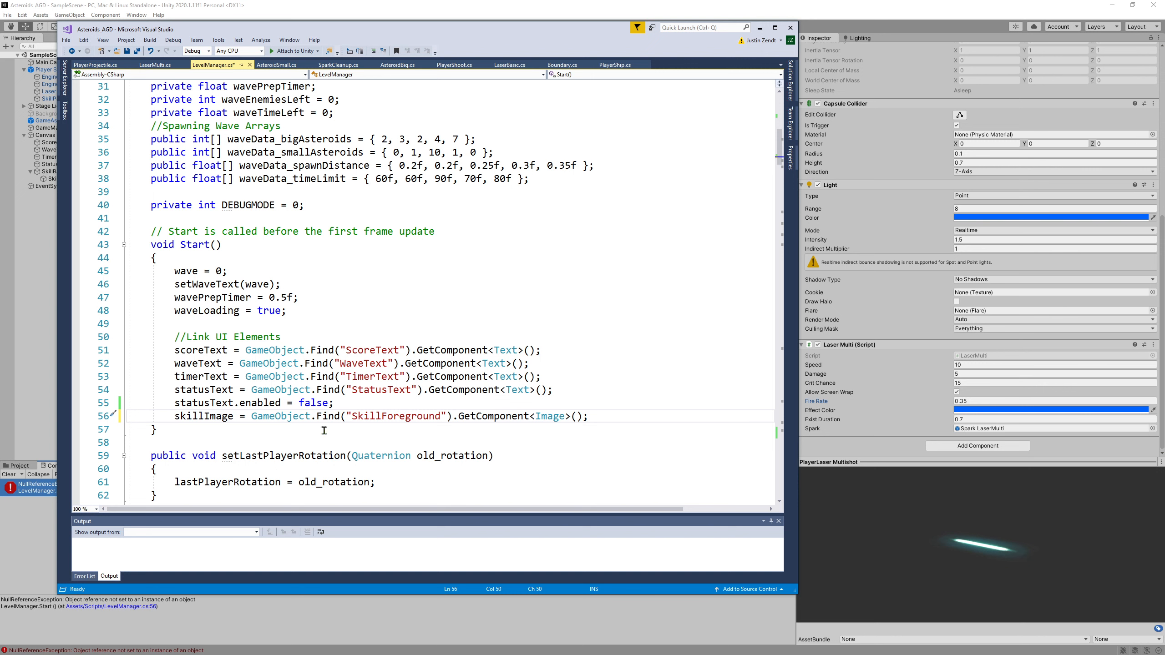
{"action": "key", "text": "ctrl+s"}
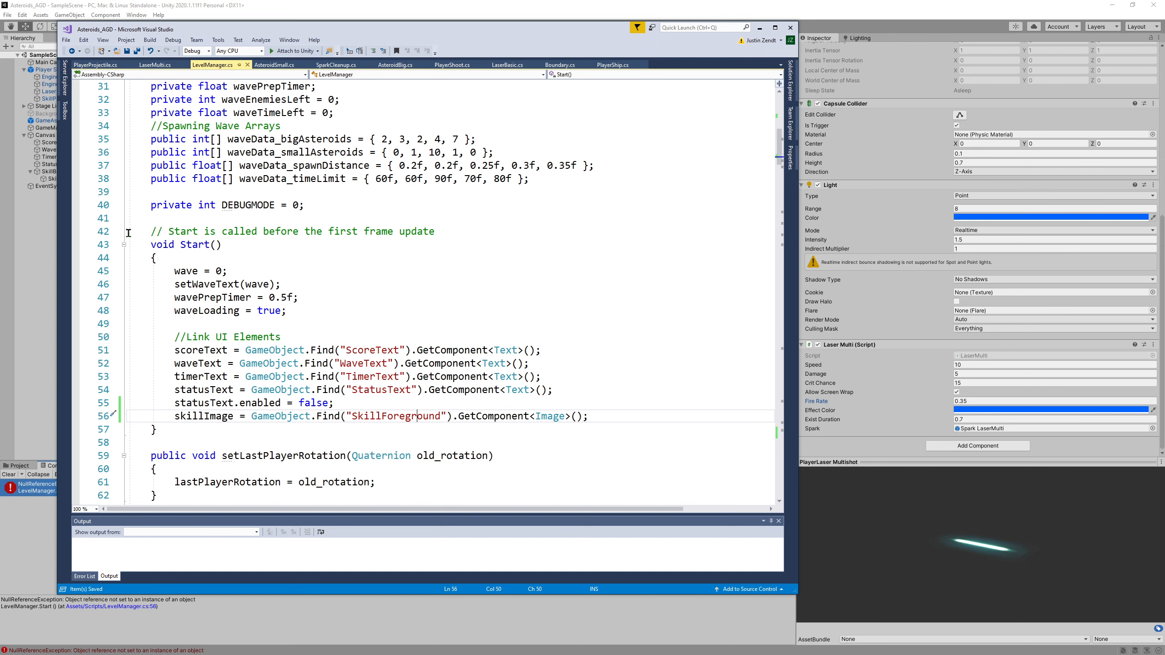
Return to Unity and play the game to test the multishot fire rate and the rapid fire skill's icon cooldown, and stop play mode
{"action": "left_click", "coordinate": [128, 636]}
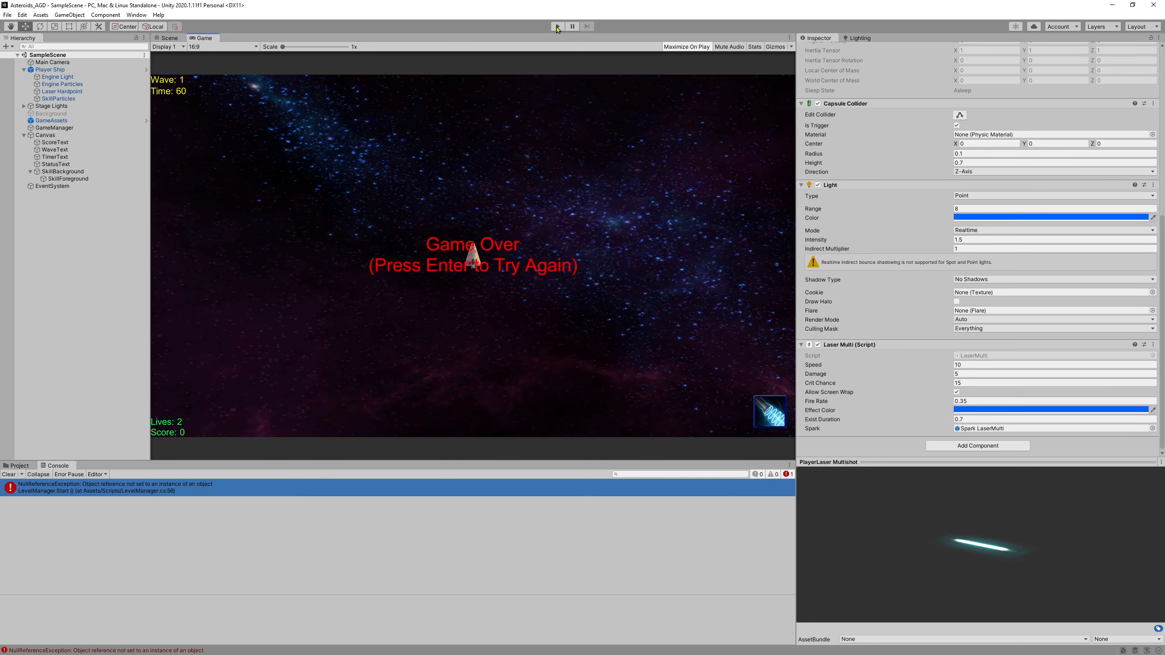
{"action": "left_click", "coordinate": [558, 26]}
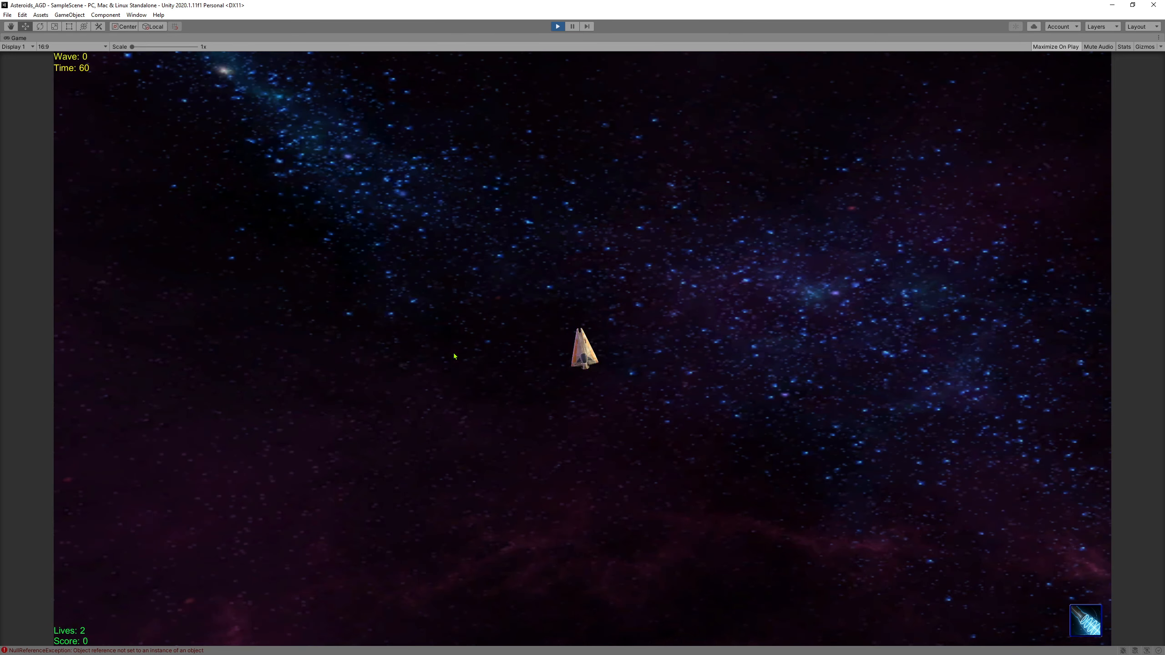
{"action": "left_click", "coordinate": [472, 314]}
{"action": "right_click", "coordinate": [472, 314]}
{"action": "key", "text": "w"}
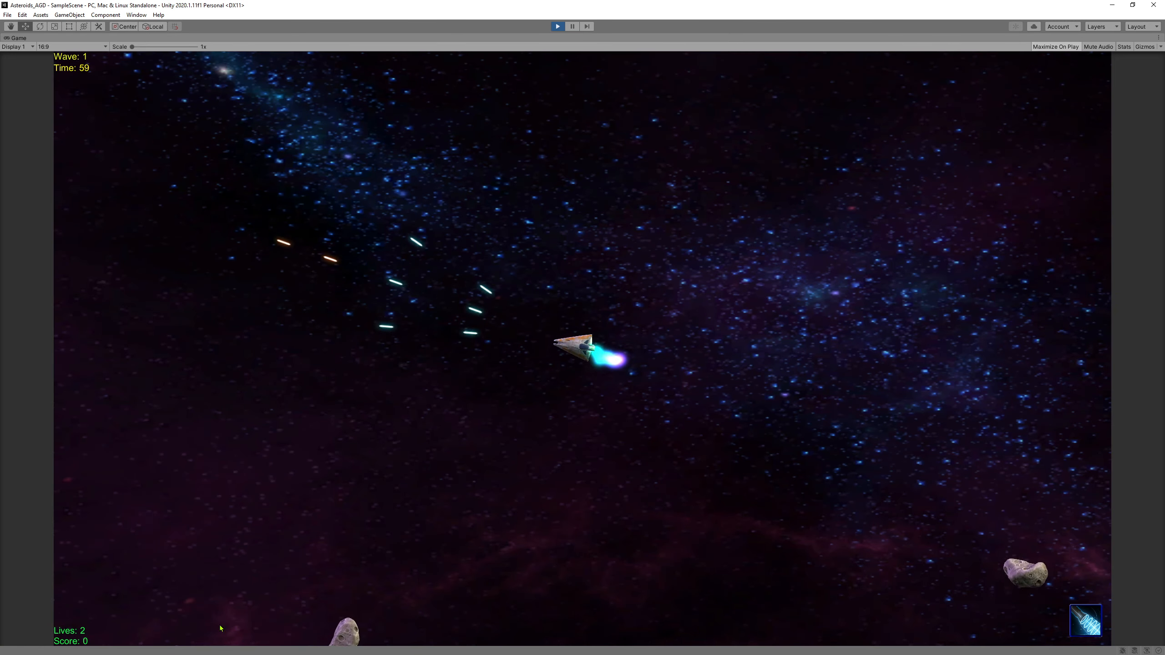
{"action": "left_click", "coordinate": [459, 404]}
{"action": "left_click", "coordinate": [532, 337]}
{"action": "left_click", "coordinate": [511, 312]}
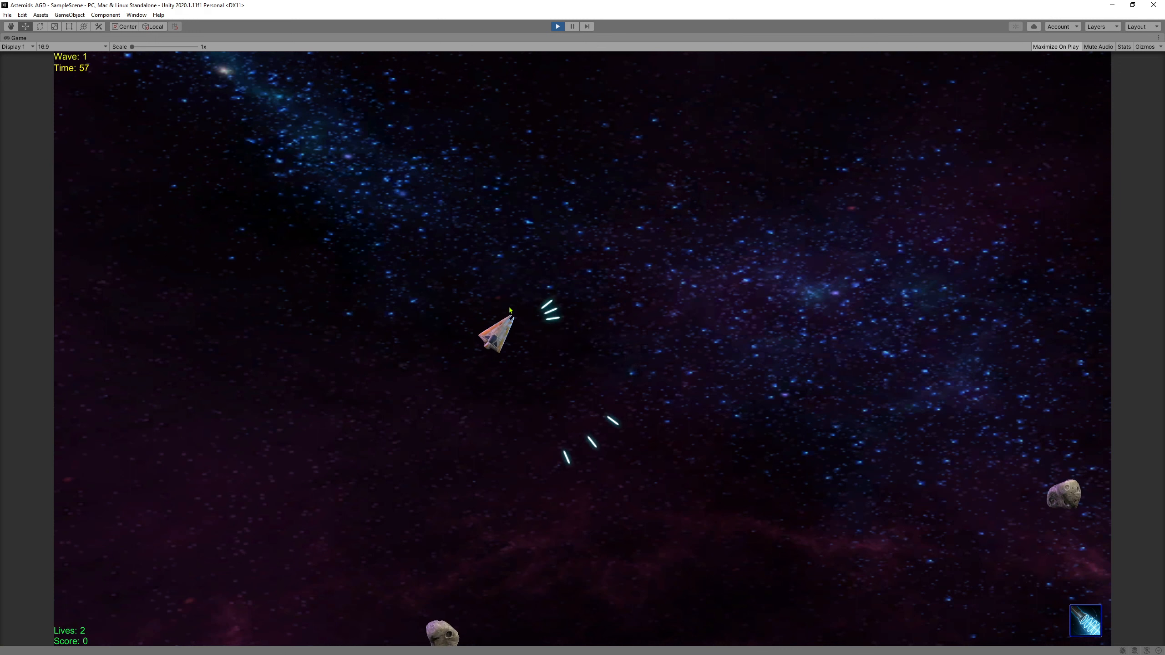
{"action": "left_click_drag", "start_coordinate": [511, 311], "coordinate": [600, 589]}
{"action": "key", "text": "w"}
{"action": "key", "text": "q"}
{"action": "left_click_drag", "start_coordinate": [618, 597], "coordinate": [645, 531]}
{"action": "key", "text": "w"}
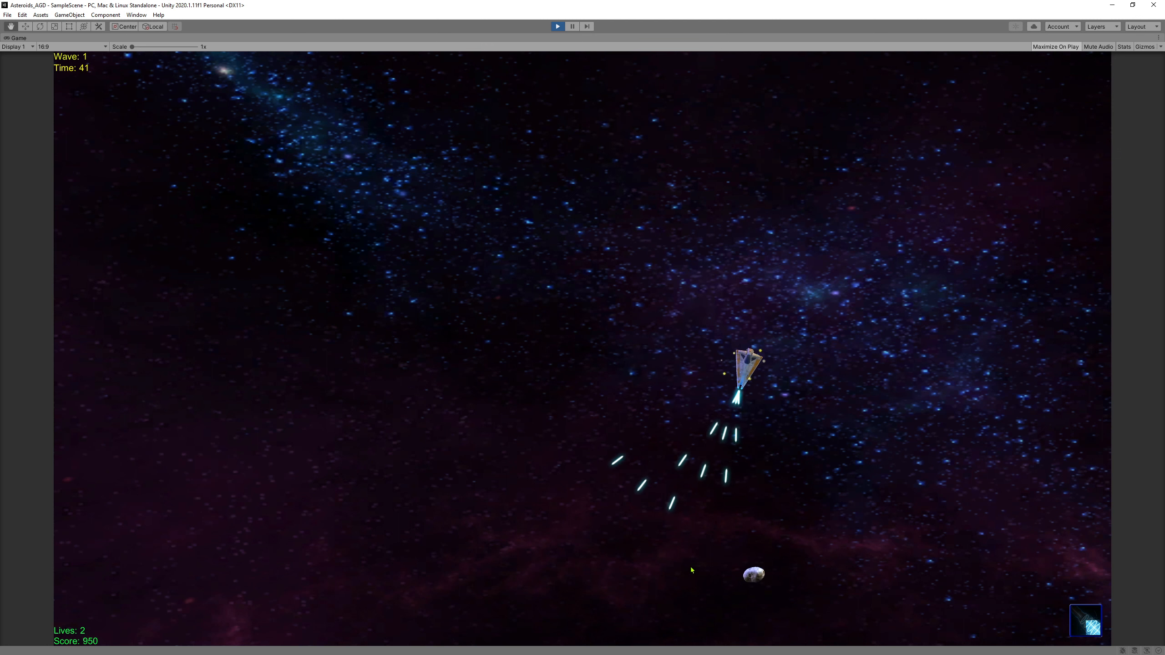
{"action": "key", "text": "w"}
{"action": "left_click_drag", "start_coordinate": [691, 570], "coordinate": [564, 599]}
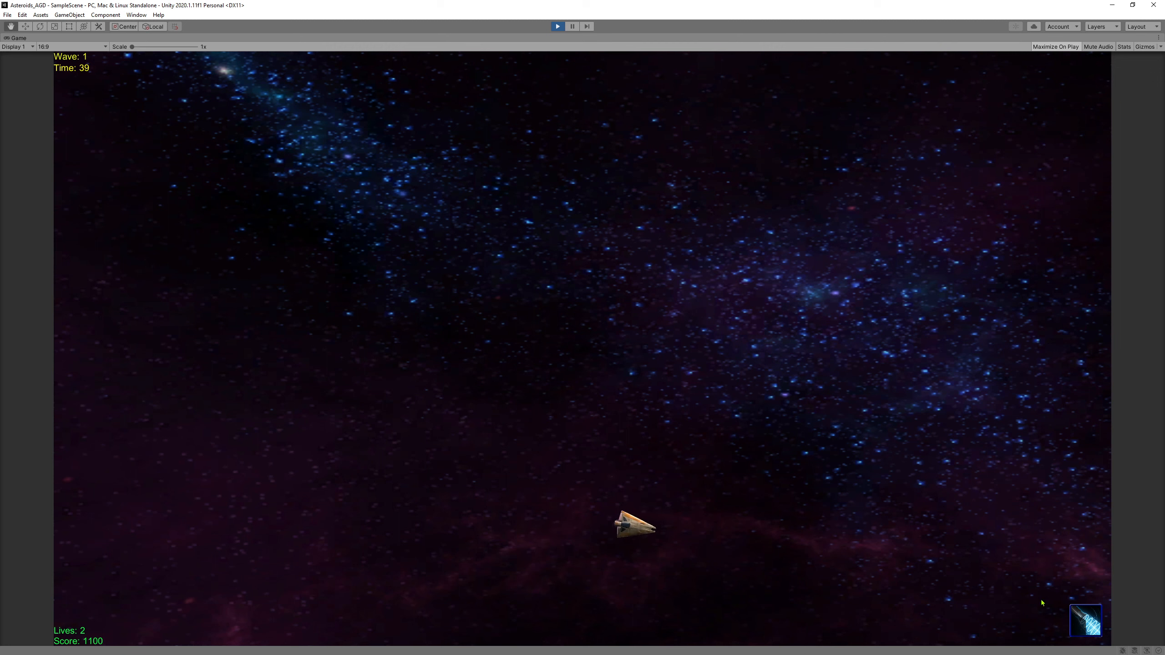
{"action": "left_click", "coordinate": [558, 26]}
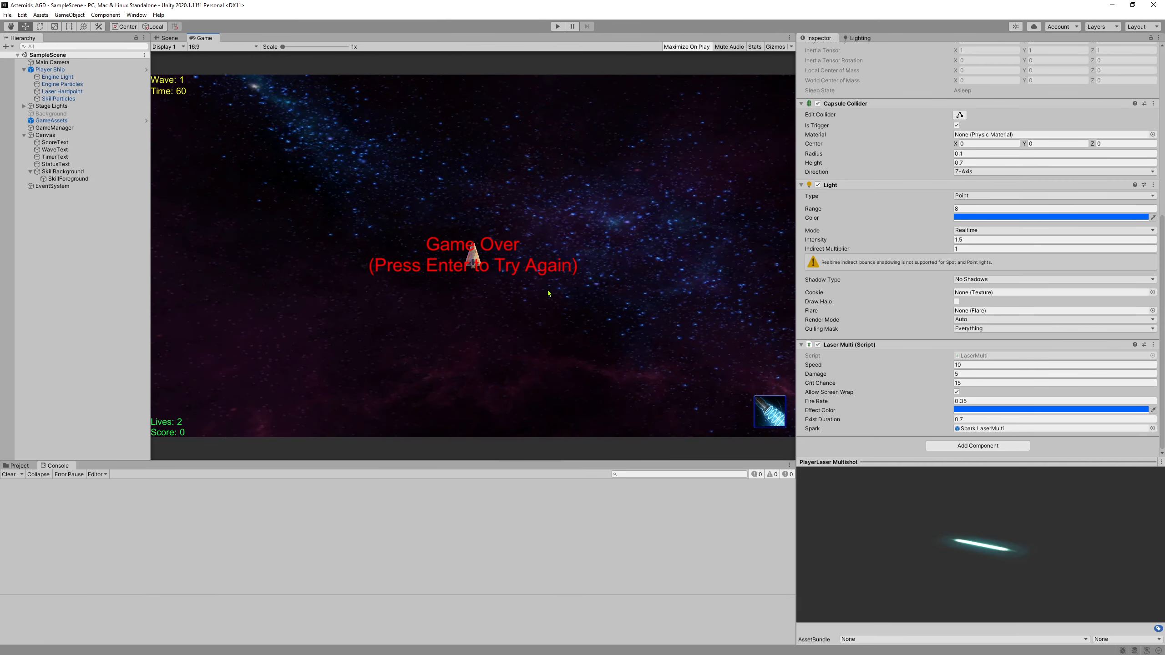